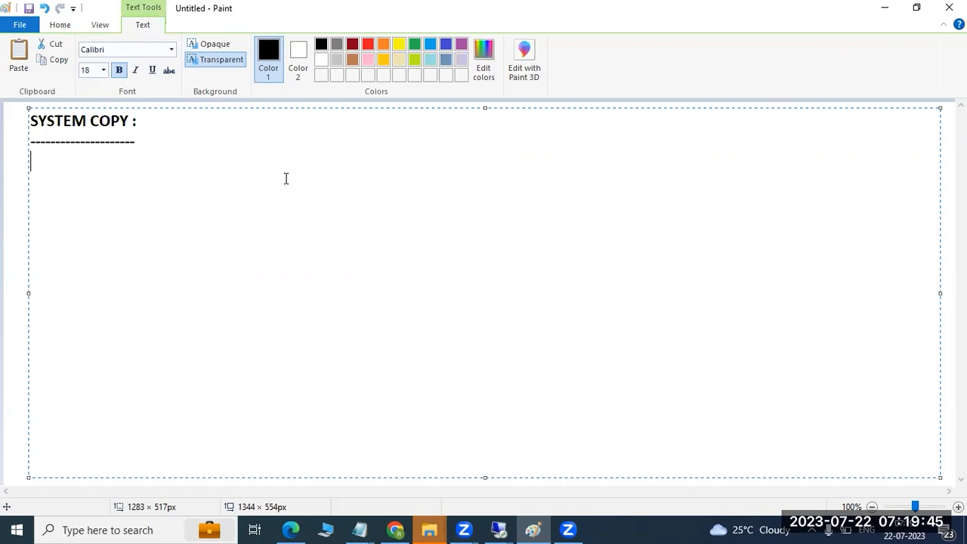
Step: Switch to the remote desktop session on port 3390 and open its file explorer
{"action": "left_click", "coordinate": [501, 529]}
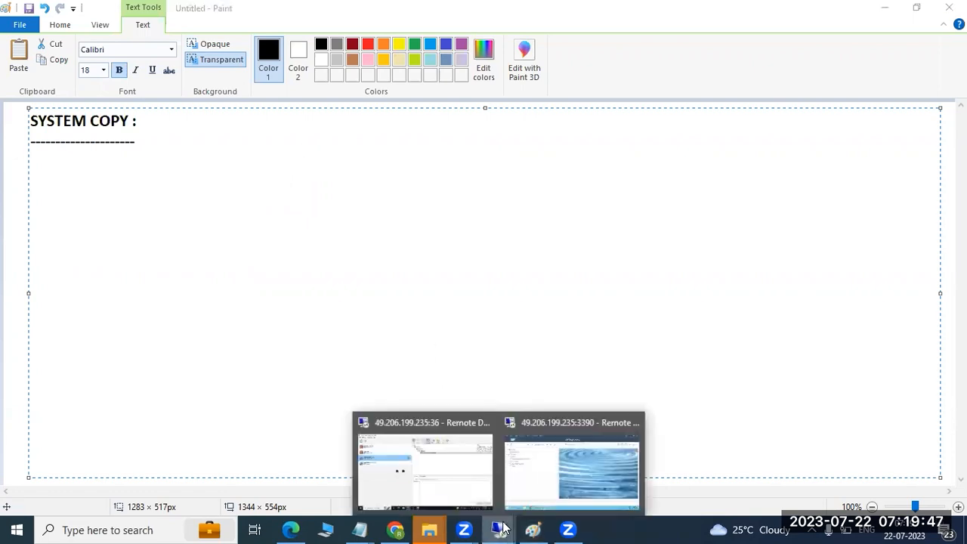
{"action": "left_click", "coordinate": [551, 470]}
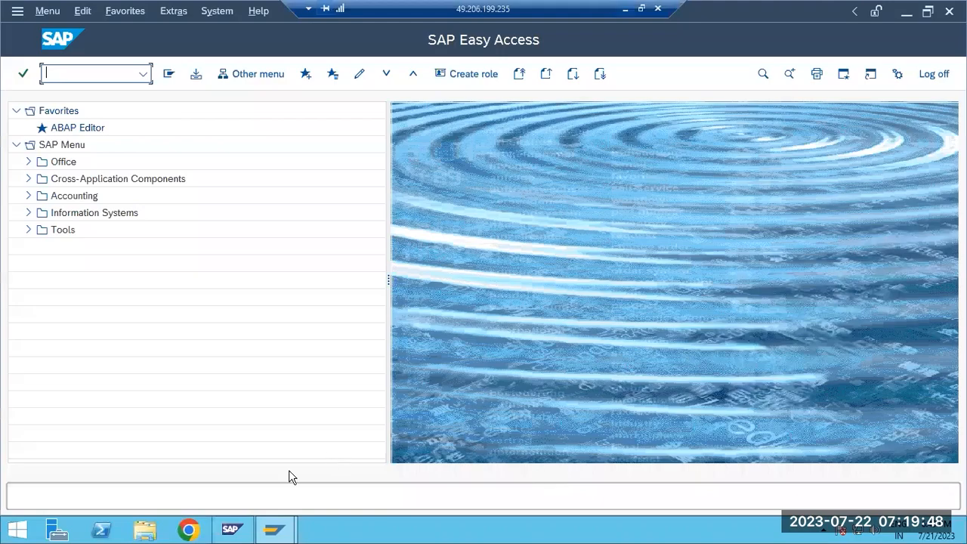
{"action": "left_click", "coordinate": [146, 529]}
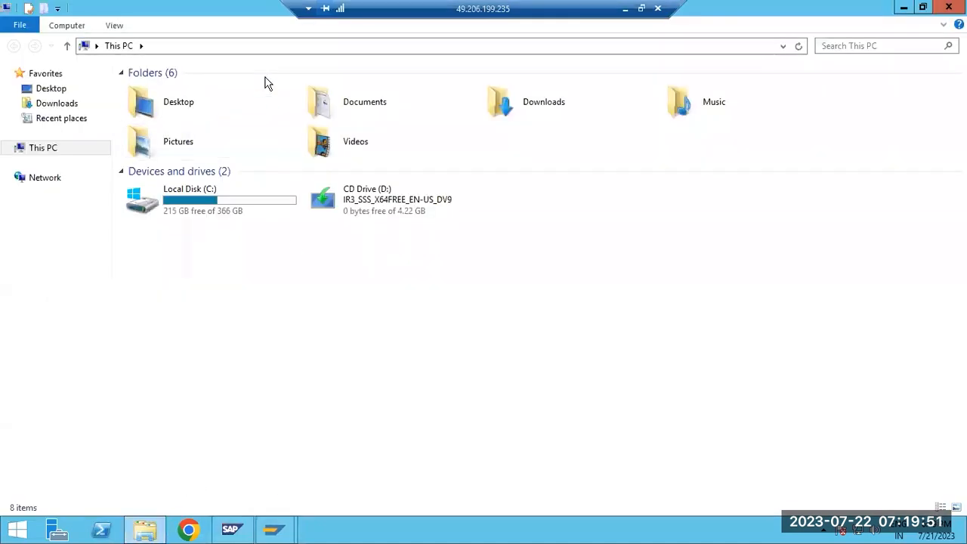
Step: Try to open the network location \\sapwindows from the file explorer, and dismiss the resulting dialog
{"action": "key", "text": "alt+d"}
{"action": "type", "text": "\\\\"}
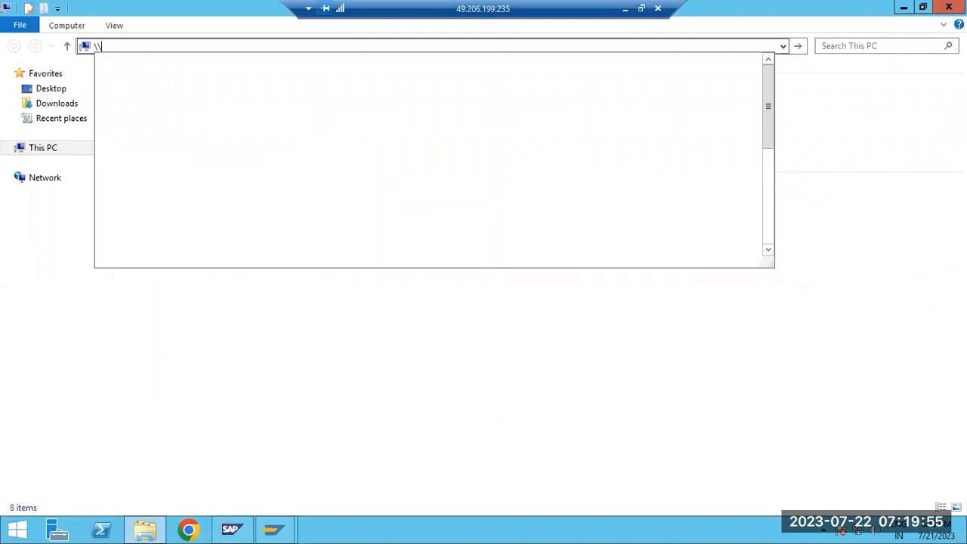
{"action": "type", "text": "sapwindows"}
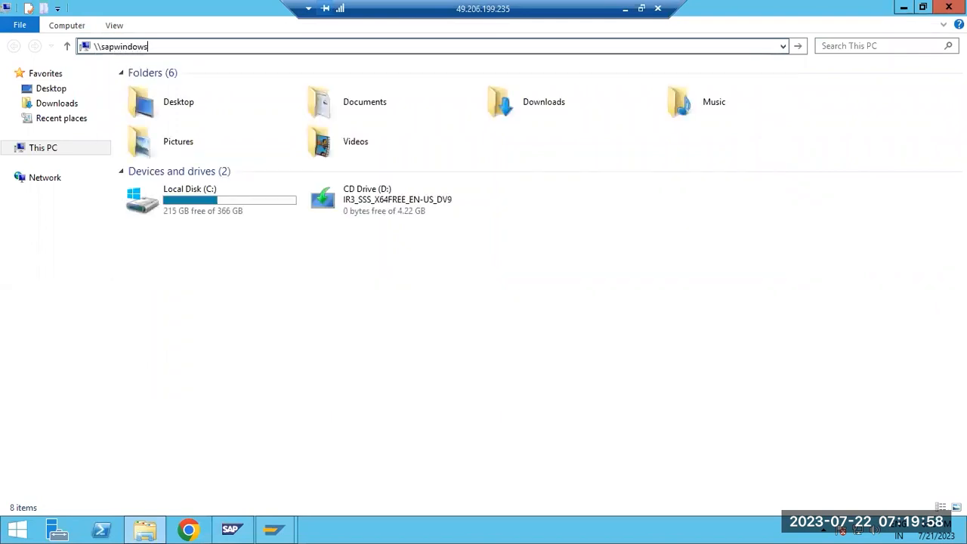
{"action": "key", "text": "Return"}
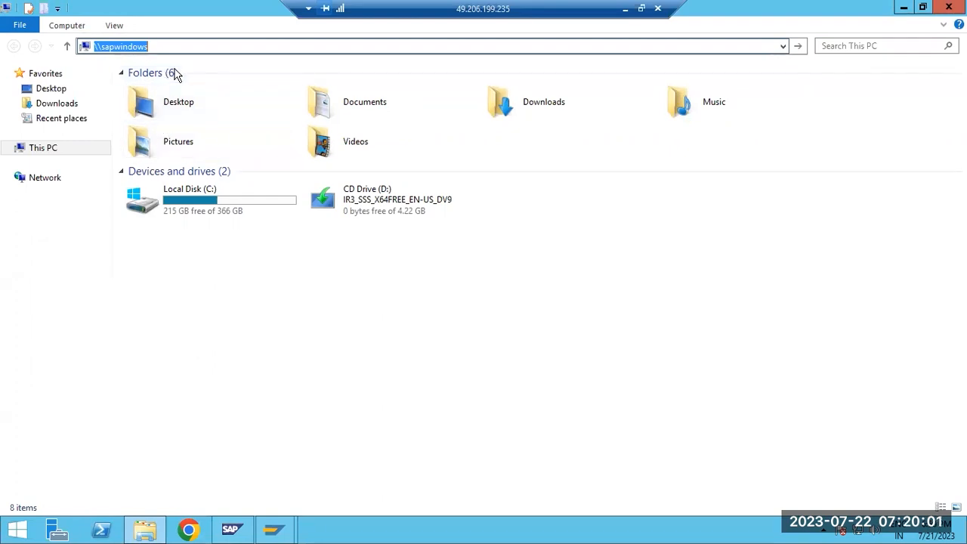
{"action": "left_click", "coordinate": [274, 529]}
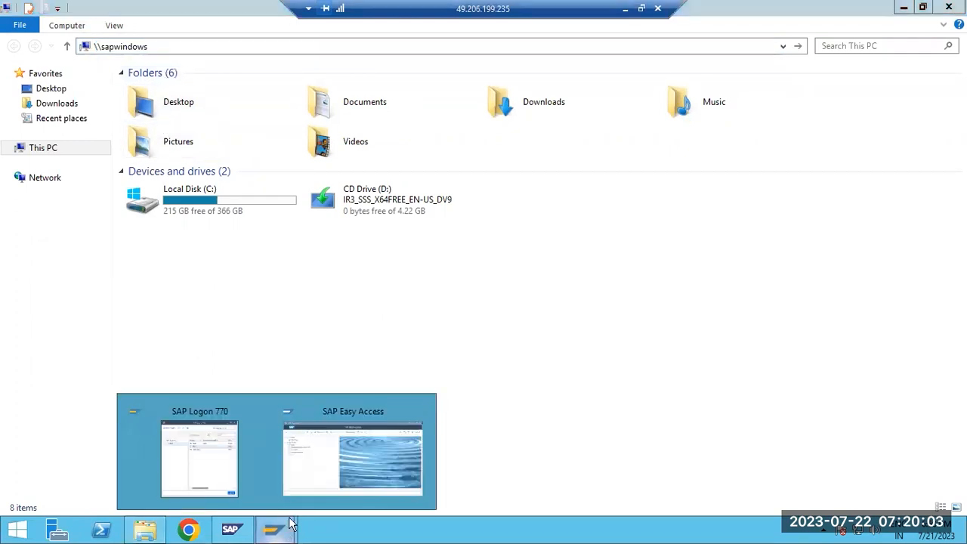
{"action": "left_click", "coordinate": [323, 462]}
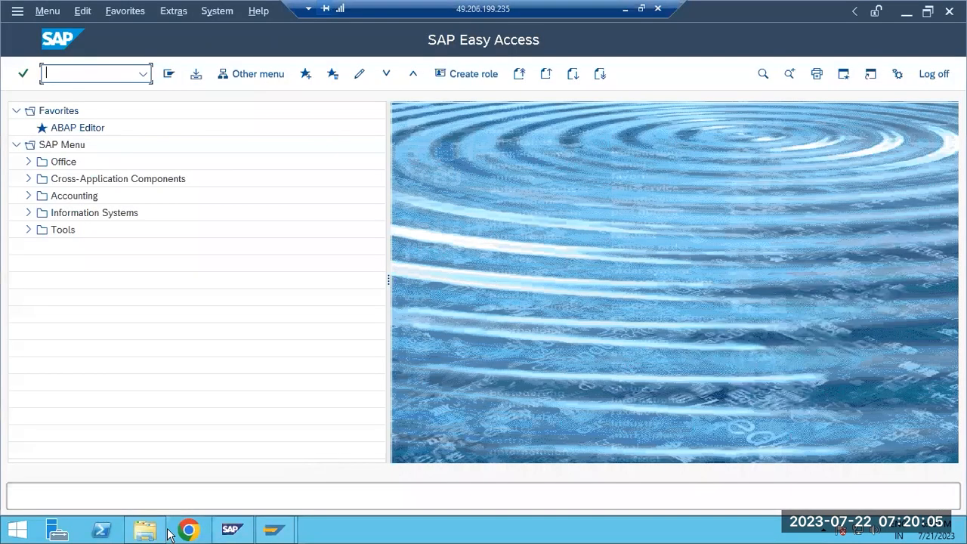
{"action": "left_click", "coordinate": [151, 534]}
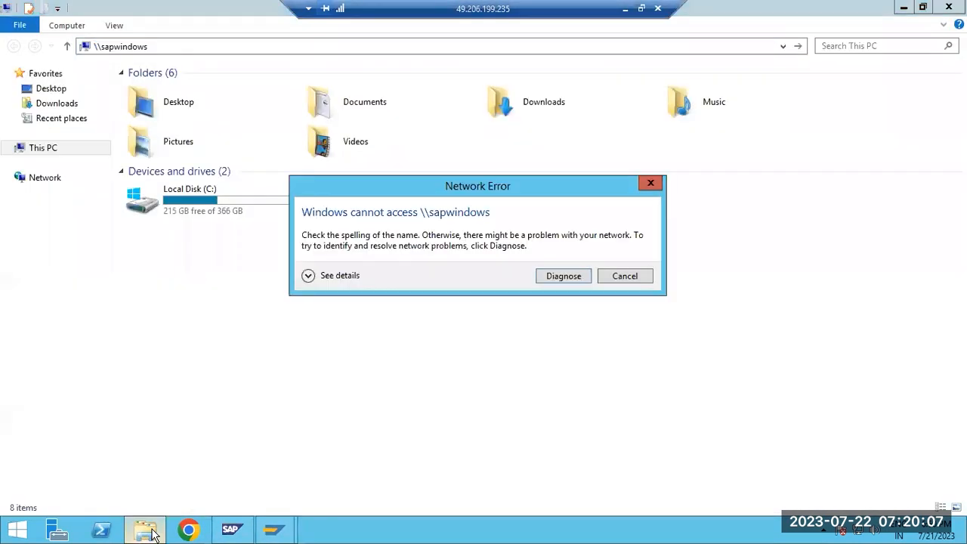
{"action": "left_click", "coordinate": [625, 276]}
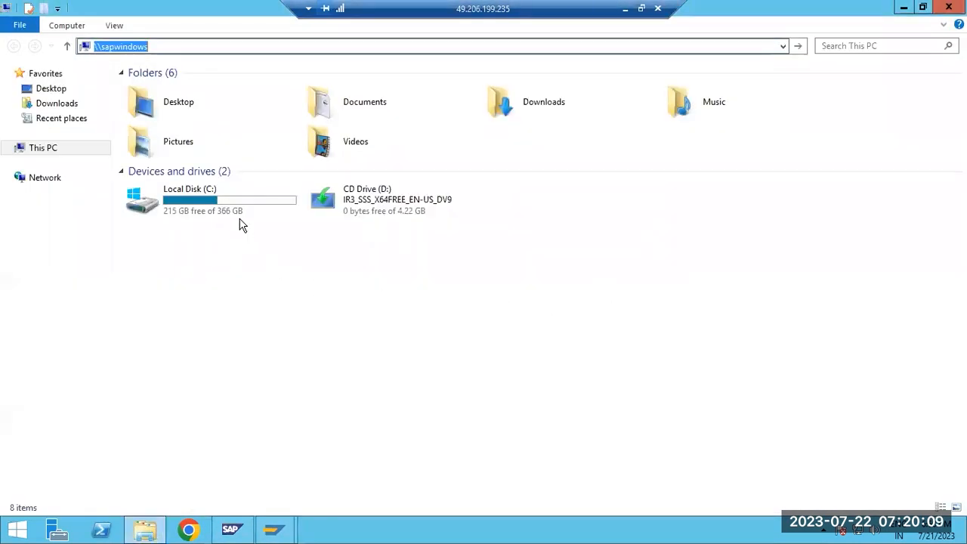
Step: Permanently delete the sapinst_instdir folder from Program Files on Local Disk (C:)
{"action": "double_click", "coordinate": [235, 208]}
{"action": "scroll", "coordinate": [169, 423], "scroll_direction": "down", "scroll_amount": 2}
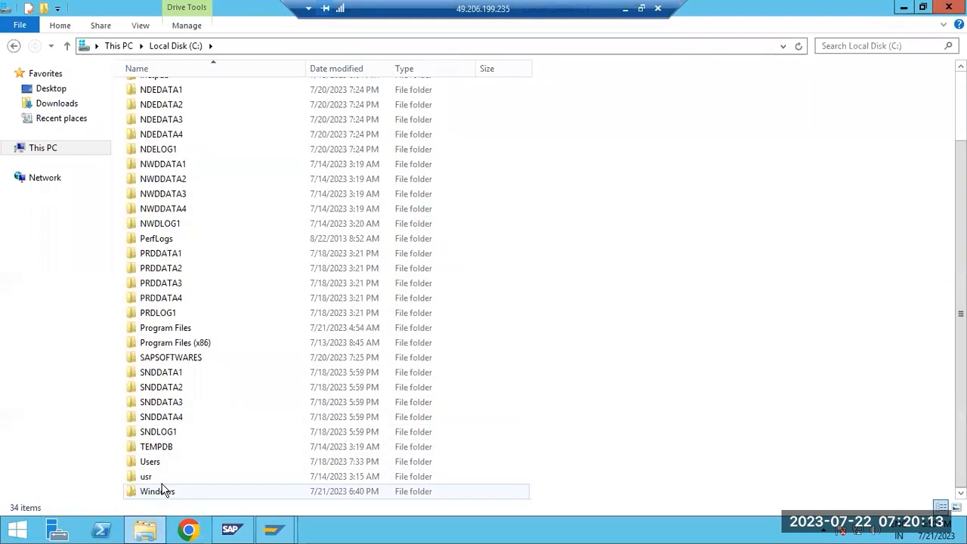
{"action": "double_click", "coordinate": [172, 328]}
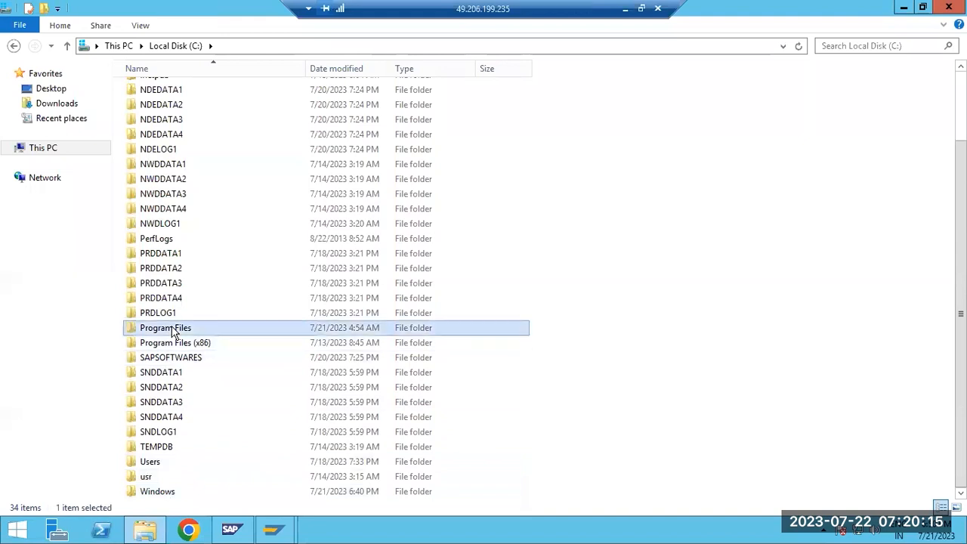
{"action": "left_click", "coordinate": [172, 285]}
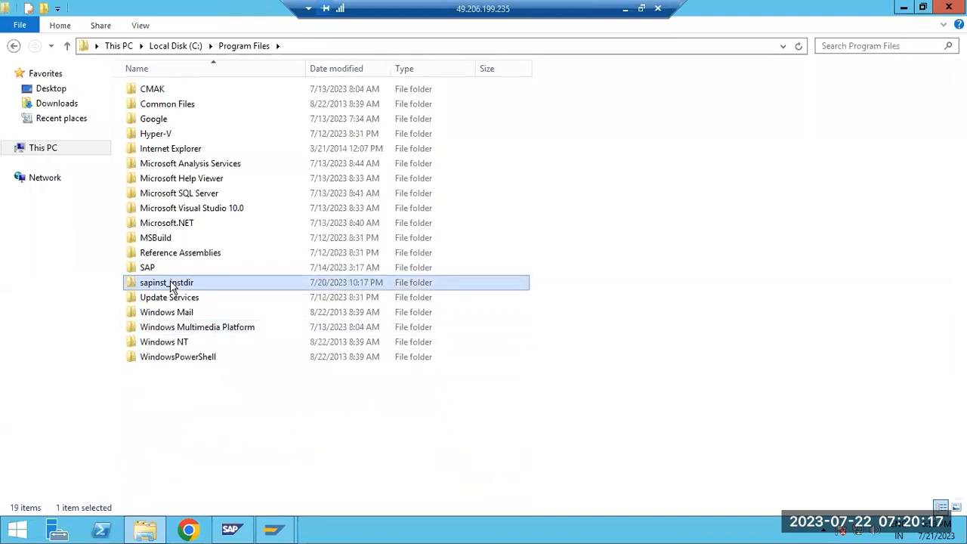
{"action": "key", "text": "shift+Delete"}
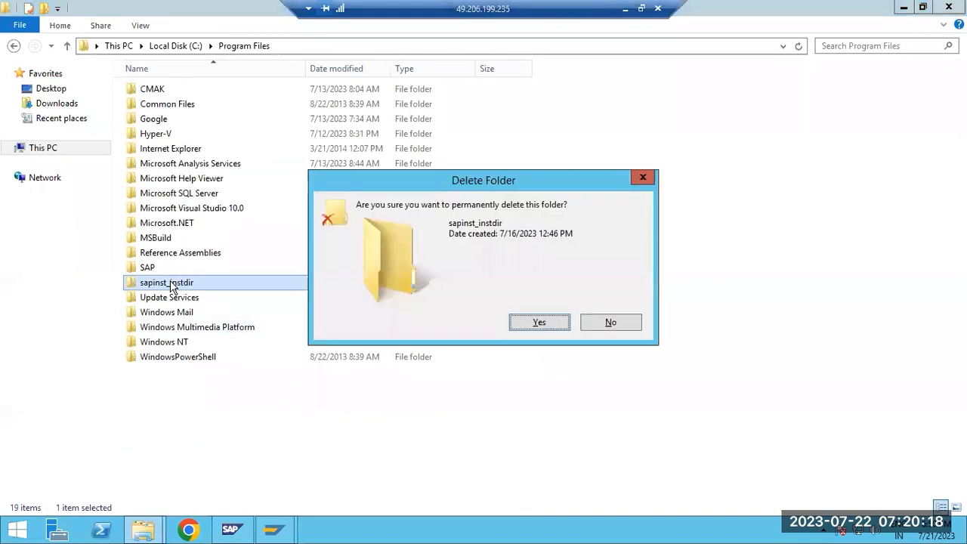
{"action": "left_click", "coordinate": [539, 322]}
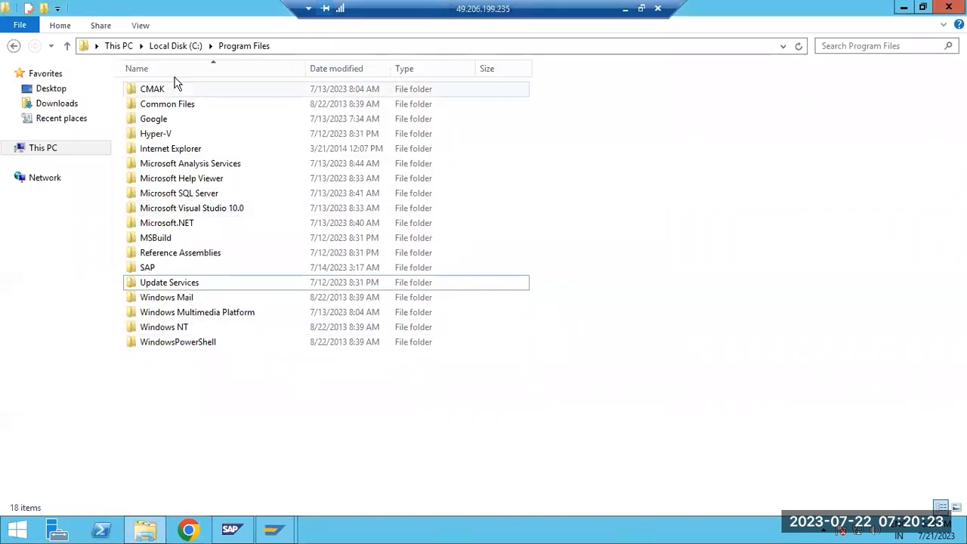
Step: Launch the sapinst application from the SWPM folder inside C:\SAPSOFTWARES
{"action": "left_click", "coordinate": [176, 46]}
{"action": "scroll", "coordinate": [197, 408], "scroll_direction": "down", "scroll_amount": 2}
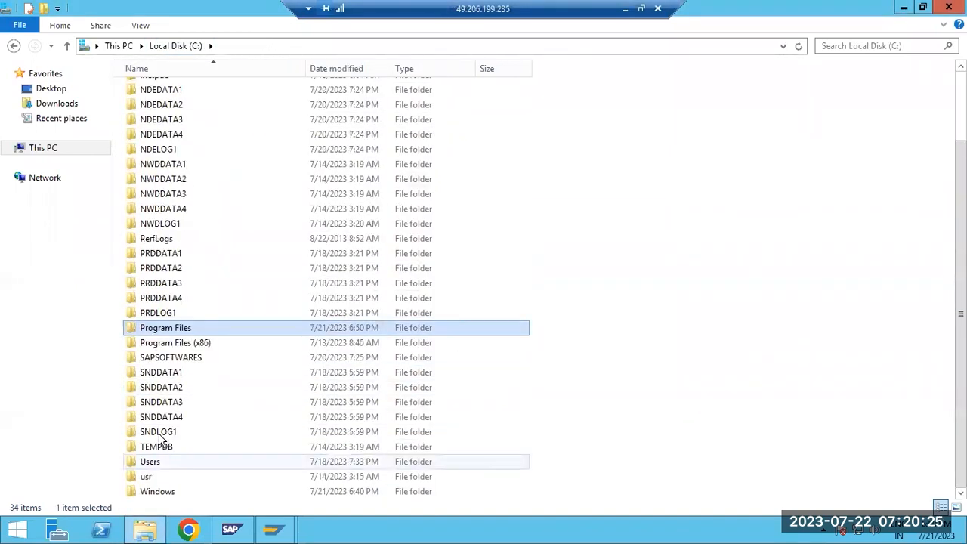
{"action": "double_click", "coordinate": [173, 359]}
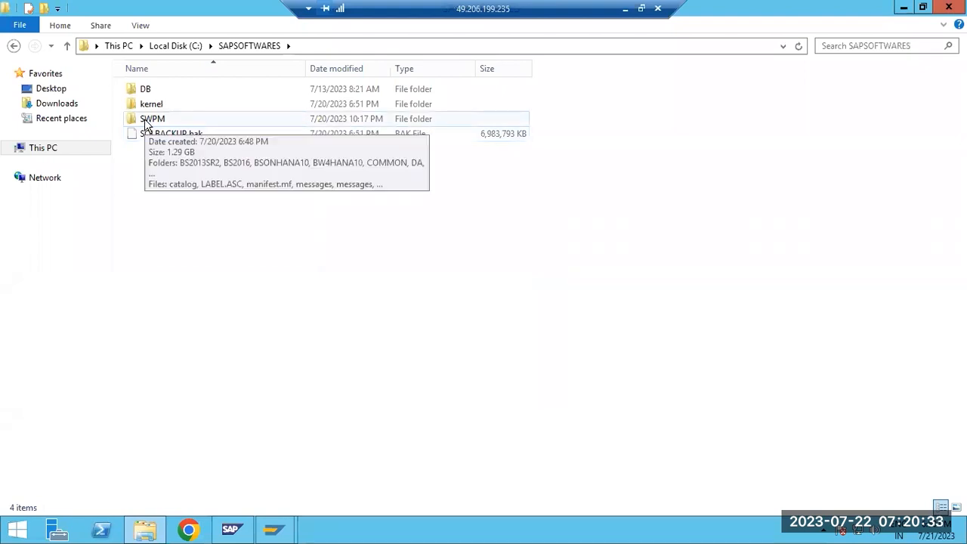
{"action": "double_click", "coordinate": [151, 119]}
{"action": "scroll", "coordinate": [212, 463], "scroll_direction": "down", "scroll_amount": 8}
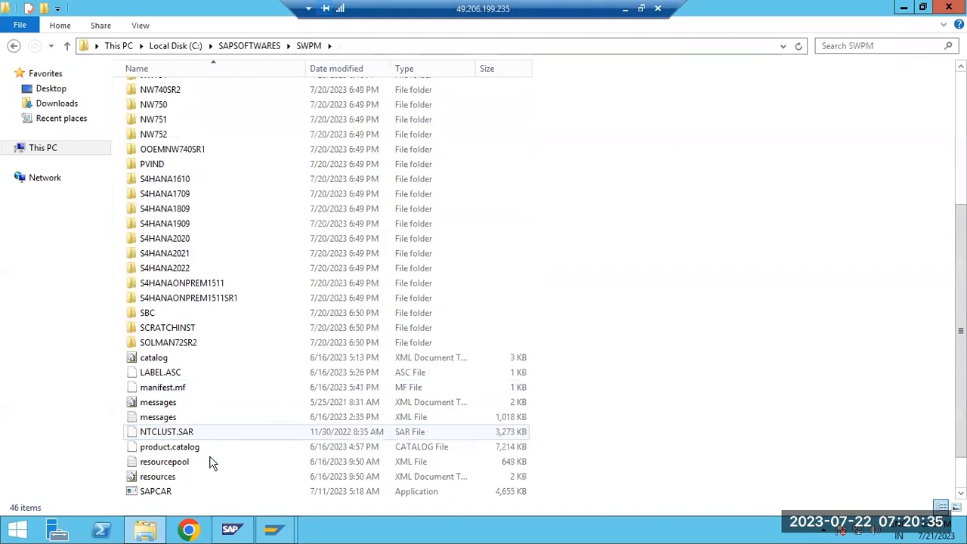
{"action": "scroll", "coordinate": [211, 463], "scroll_direction": "down", "scroll_amount": 1}
{"action": "double_click", "coordinate": [151, 461]}
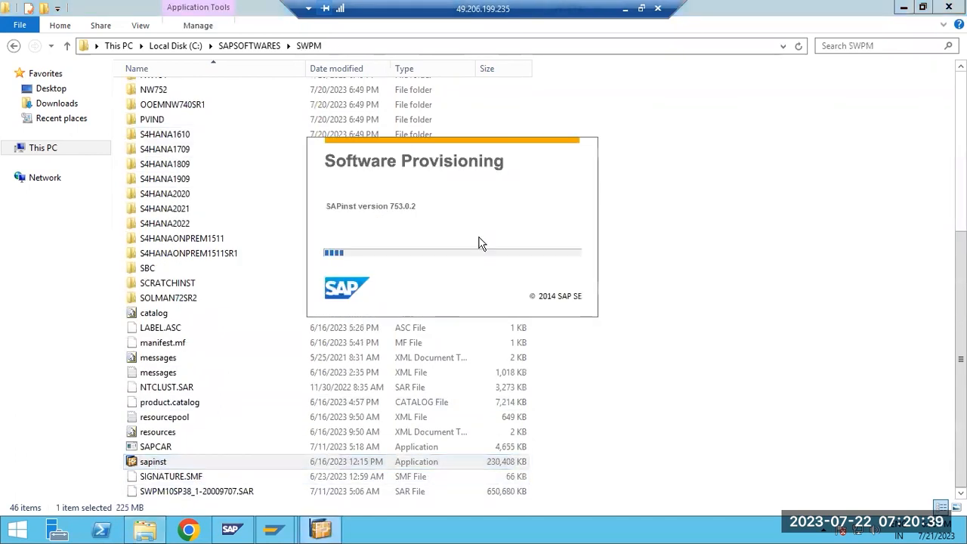
Step: Start the sapwindows virtual machine in VirtualBox Manager on the other remote desktop session, and close the local meeting recordings folder
{"action": "left_click", "coordinate": [623, 9]}
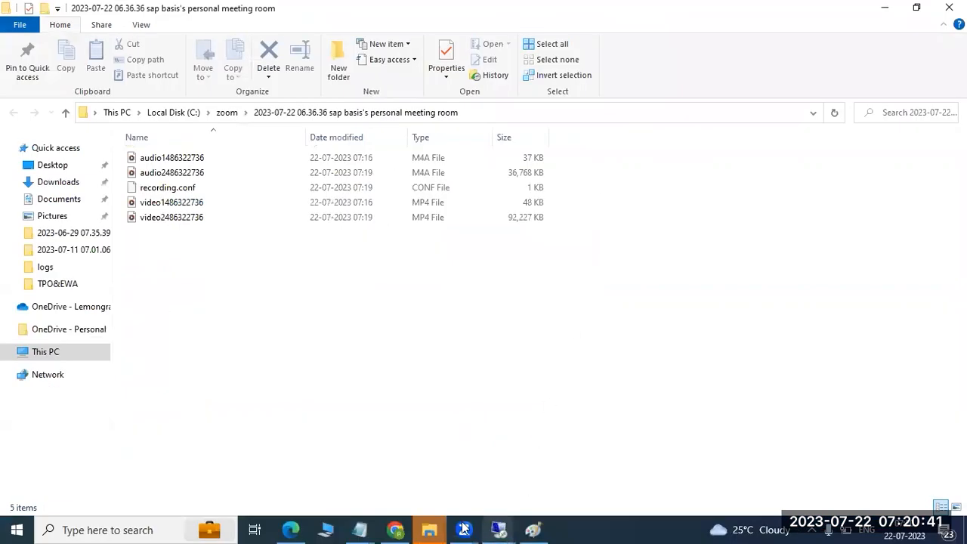
{"action": "mouse_move", "coordinate": [499, 529]}
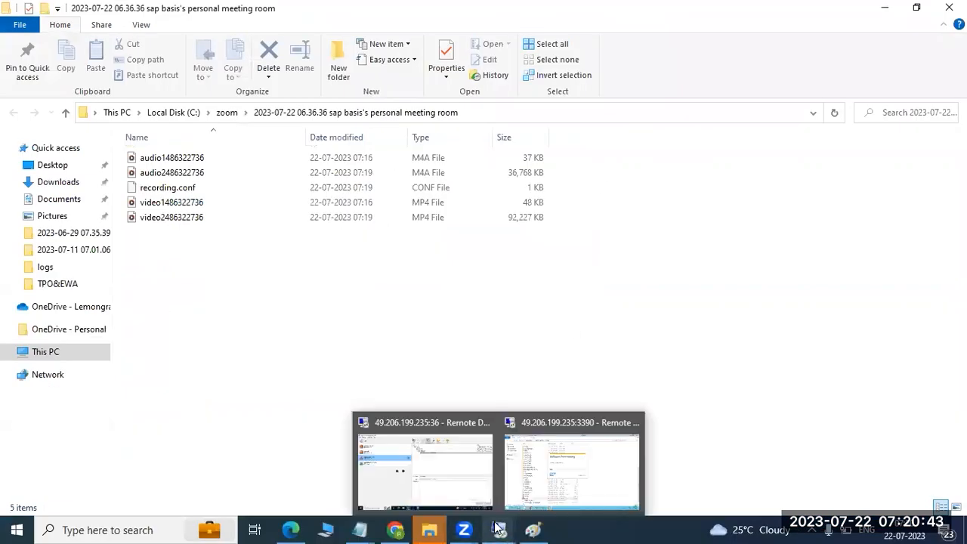
{"action": "left_click", "coordinate": [454, 491]}
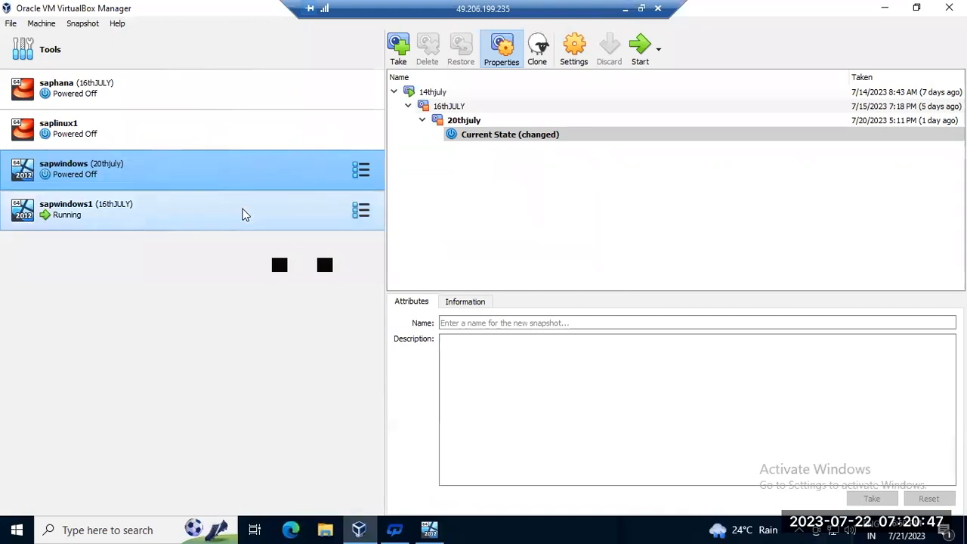
{"action": "left_click", "coordinate": [431, 529]}
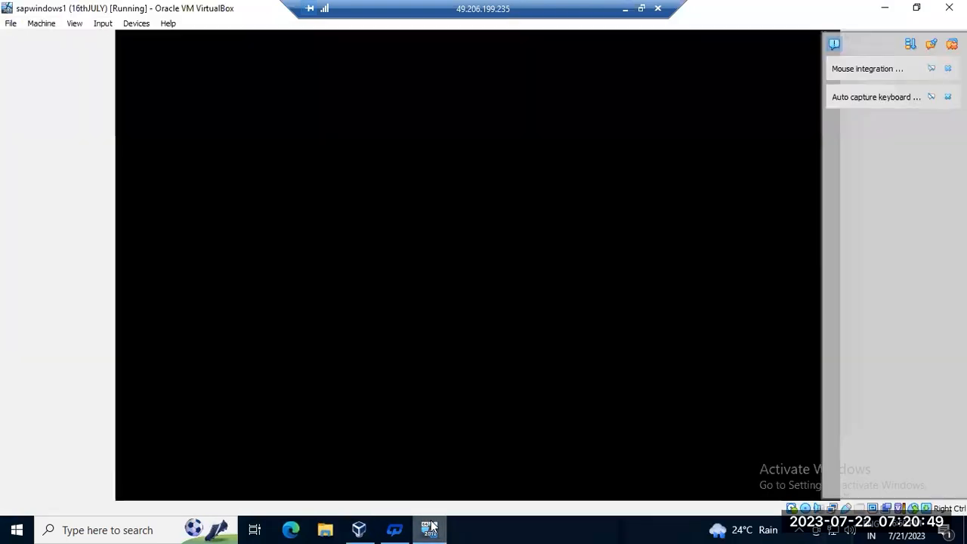
{"action": "left_click", "coordinate": [431, 528]}
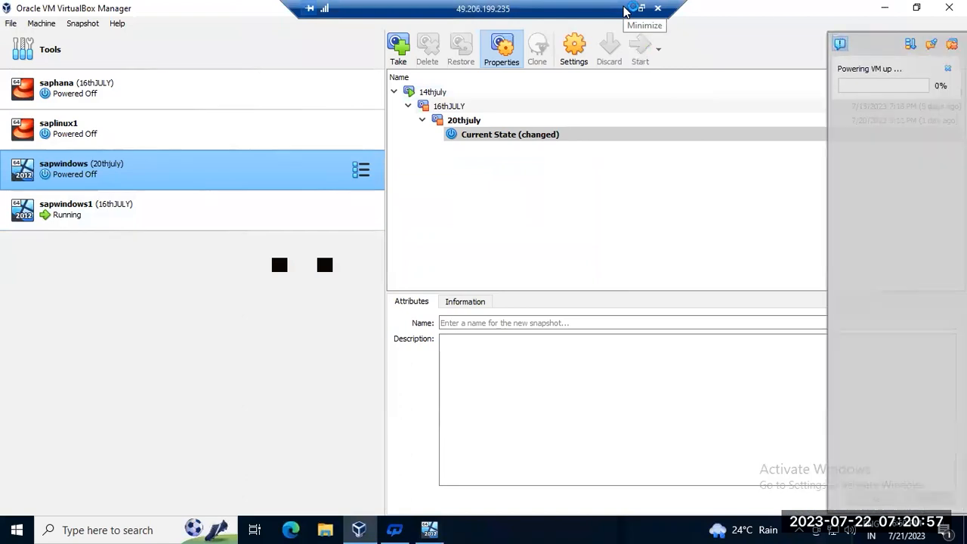
{"action": "left_click", "coordinate": [625, 9]}
{"action": "left_click", "coordinate": [950, 8]}
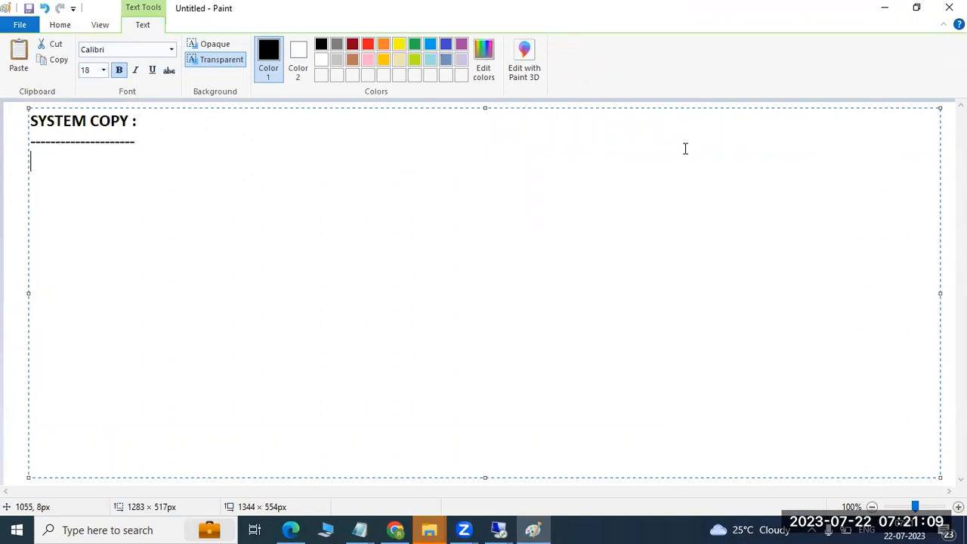
Step: Return to the port 3390 remote session and sign in to Software Provisioning Manager as Administrator with the account password
{"action": "left_click", "coordinate": [503, 529]}
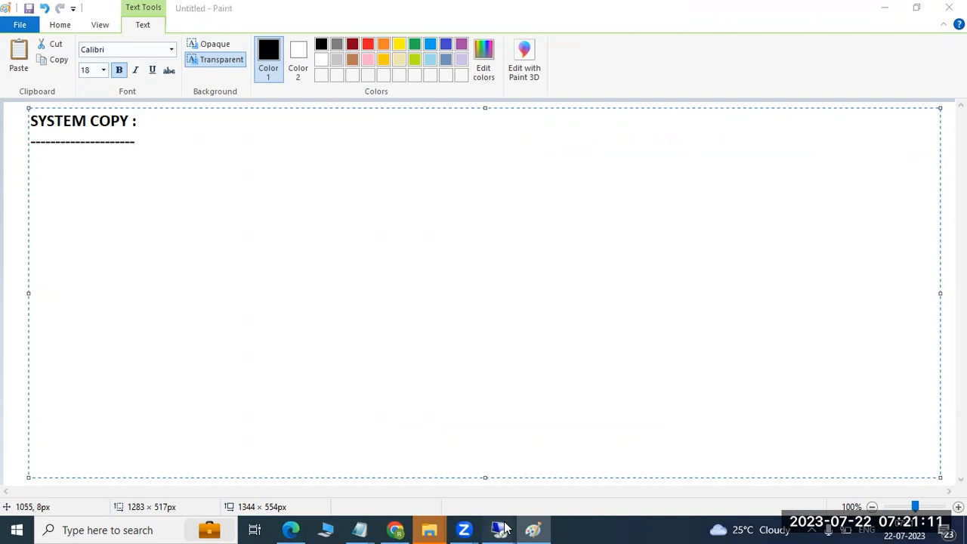
{"action": "left_click", "coordinate": [572, 463]}
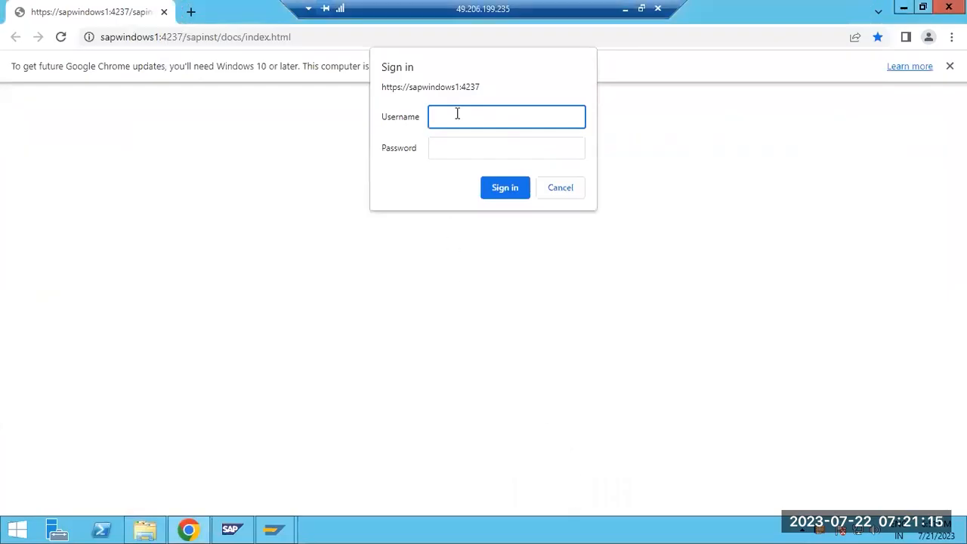
{"action": "type", "text": "Administrator"}
{"action": "key", "text": "Tab"}
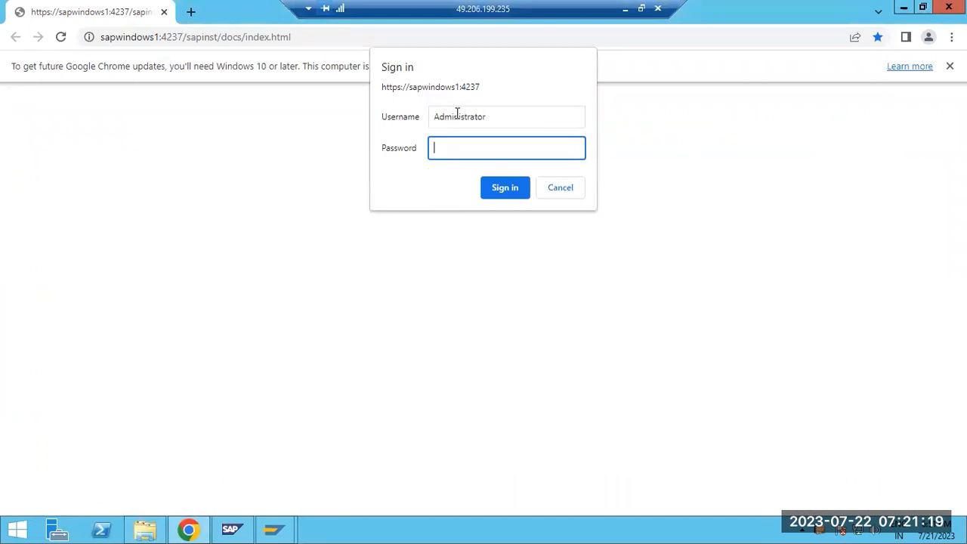
{"action": "type", "text": "•••••••••"}
{"action": "key", "text": "Return"}
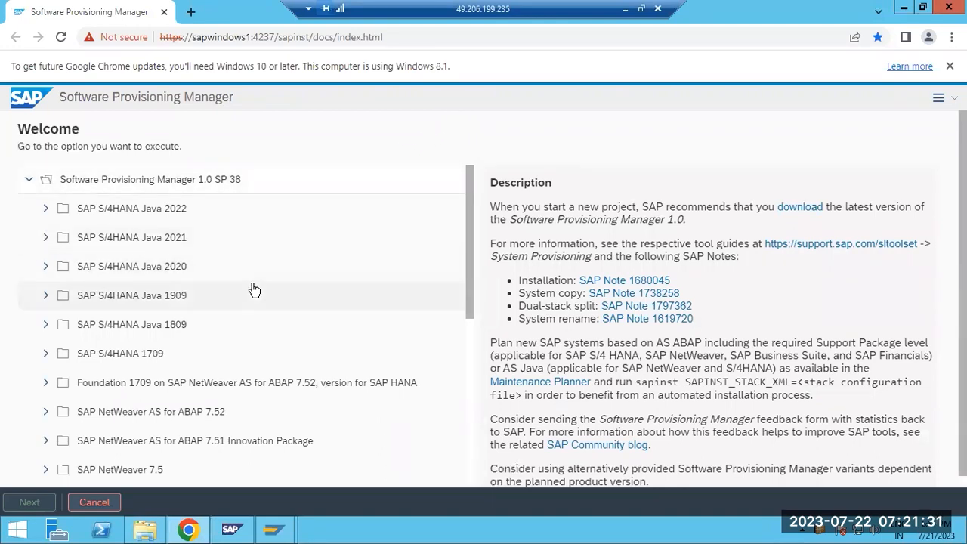
Step: Switch to the Paint notes and write "HO -" under the SYSTEM COPY heading, with "HE" two lines below it
{"action": "left_click", "coordinate": [625, 9]}
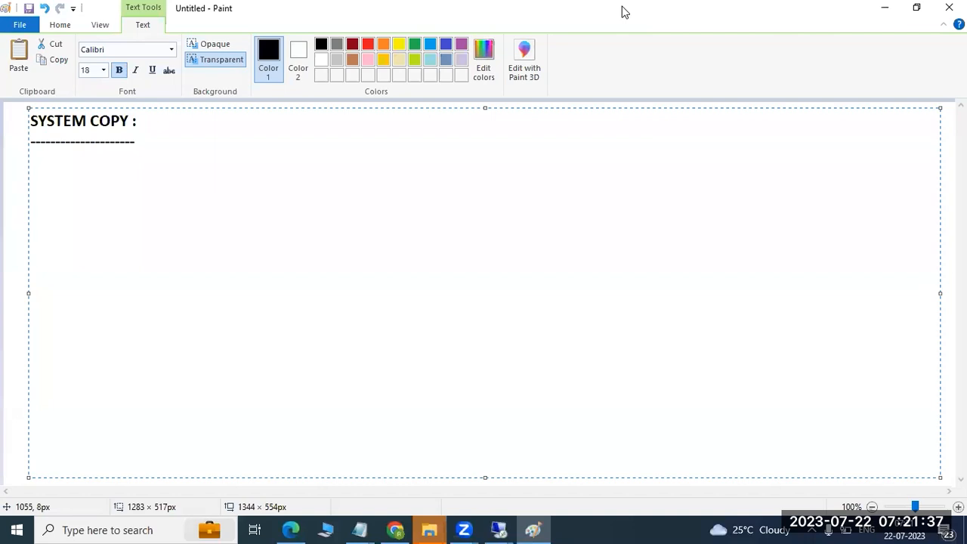
{"action": "type", "text": "HOMW"}
{"action": "key", "text": "BackSpace"}
{"action": "key", "text": "BackSpace"}
{"action": "key", "text": "Return"}
{"action": "key", "text": "Return"}
{"action": "type", "text": "HE"}
{"action": "key", "text": "Left"}
{"action": "type", "text": "-"}
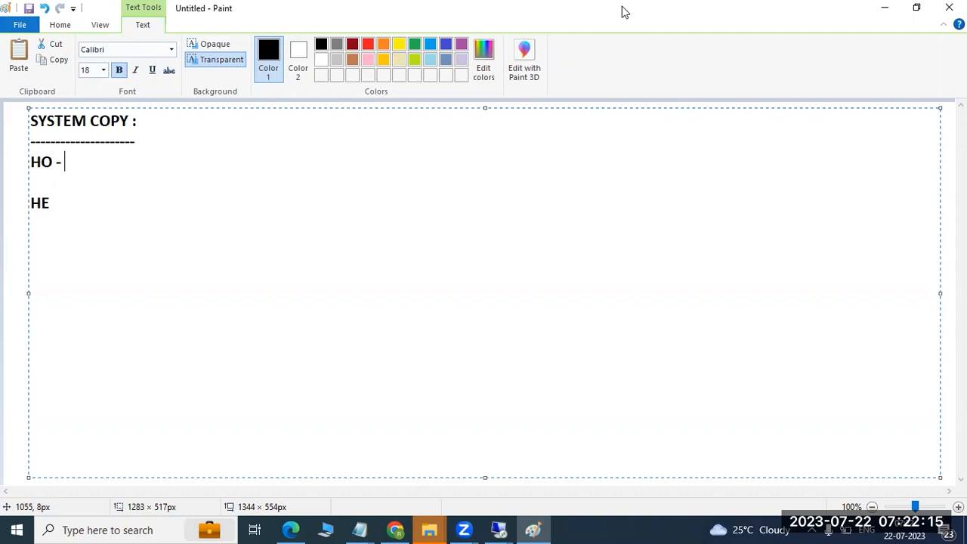
Step: Replace the "HE" line with the list item "2)Take the backup of your source system"
{"action": "key", "text": "Down"}
{"action": "key", "text": "Down"}
{"action": "key", "text": "BackSpace"}
{"action": "key", "text": "BackSpace"}
{"action": "key", "text": "BackSpace"}
{"action": "key", "text": "BackSpace"}
{"action": "type", "text": "2)"}
{"action": "type", "text": "Take the bac"}
{"action": "type", "text": "kip"}
{"action": "key", "text": "BackSpace"}
{"action": "key", "text": "BackSpace"}
{"action": "type", "text": "up of "}
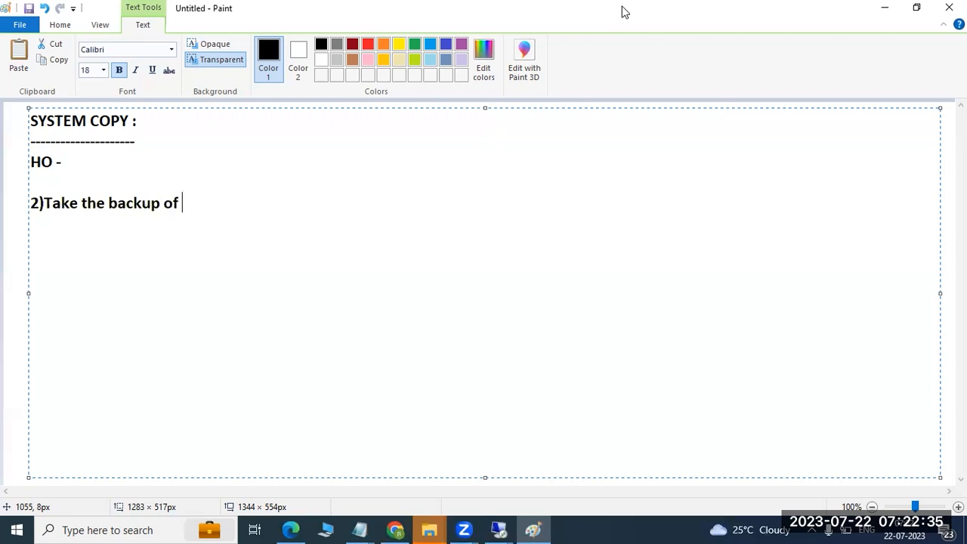
{"action": "type", "text": "your source system "}
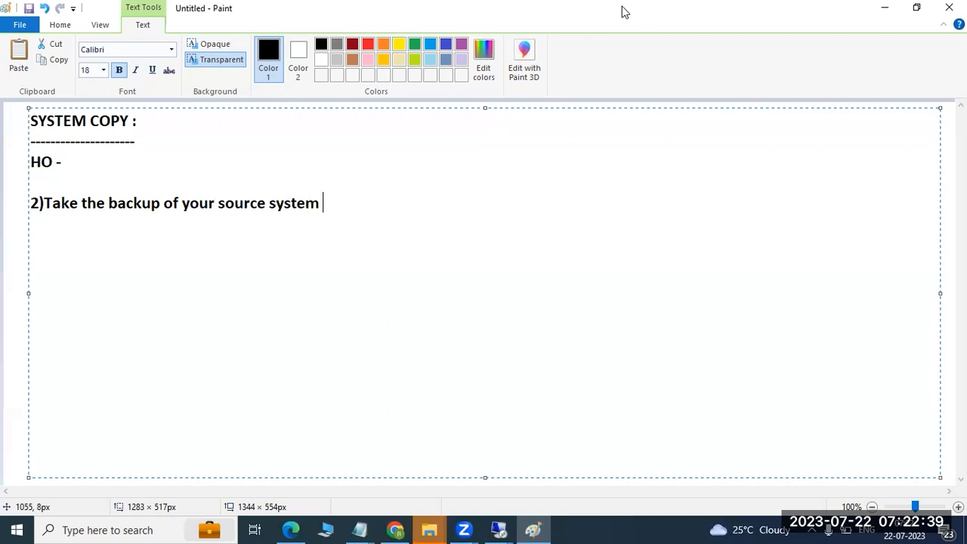
Step: Complete the backup list item with the words "and restore ."
{"action": "type", "text": "and restore "}
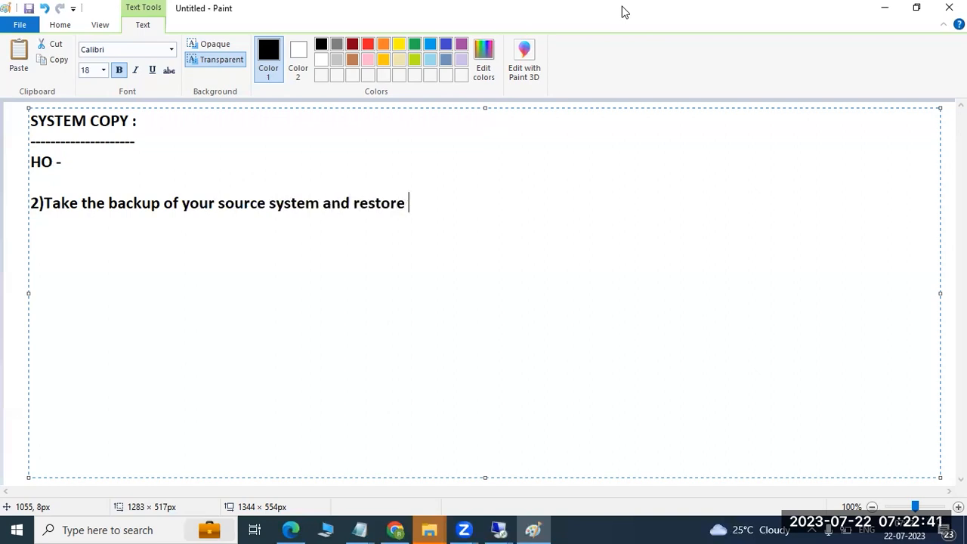
{"action": "type", "text": "it in"}
{"action": "key", "text": "BackSpace"}
{"action": "key", "text": "BackSpace"}
{"action": "key", "text": "BackSpace"}
{"action": "key", "text": "BackSpace"}
{"action": "key", "text": "BackSpace"}
{"action": "type", "text": "."}
Step: Add the list item "2) SWPM export and SWPM import .." below the backup item in the Paint notes
{"action": "key", "text": "Return"}
{"action": "type", "text": "2"}
{"action": "type", "text": "SWPM exp"}
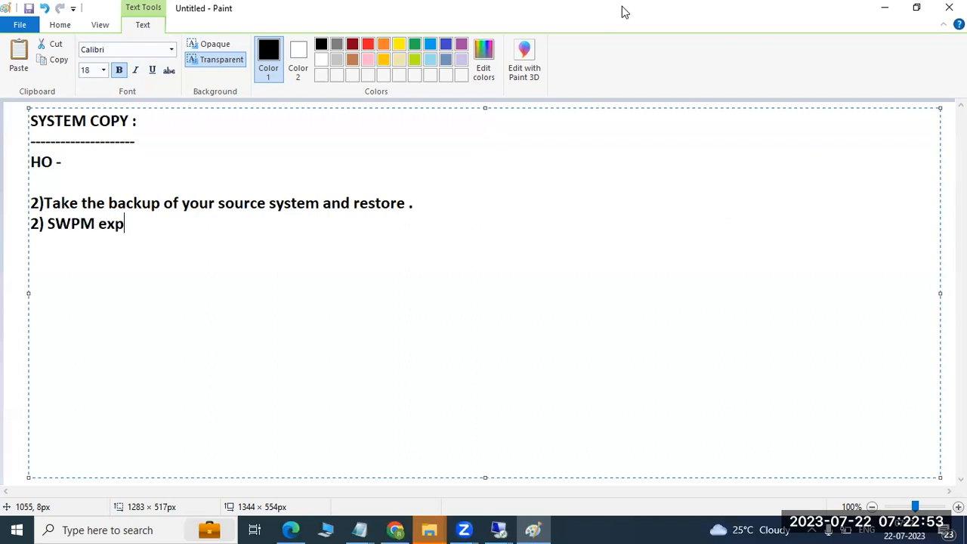
{"action": "type", "text": "ort and SWPM"}
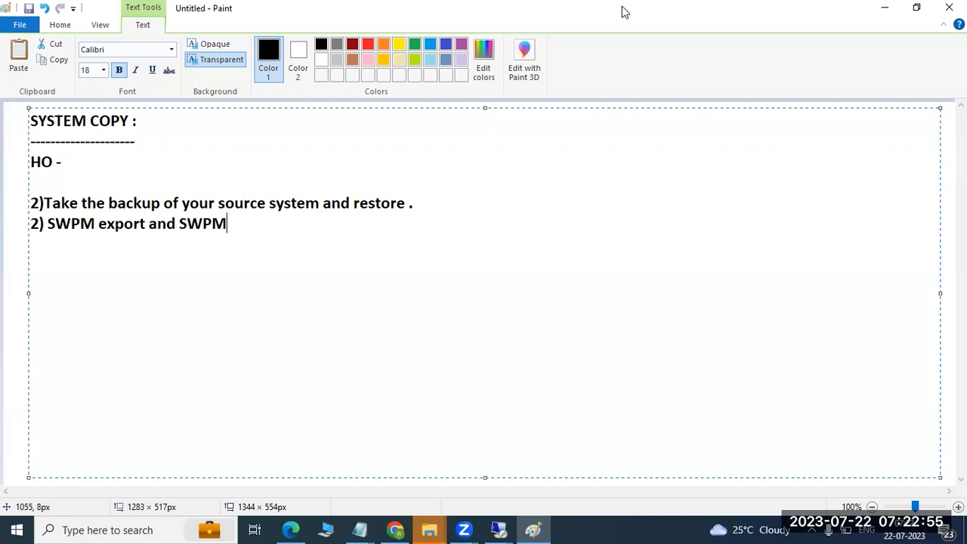
{"action": "type", "text": " import .."}
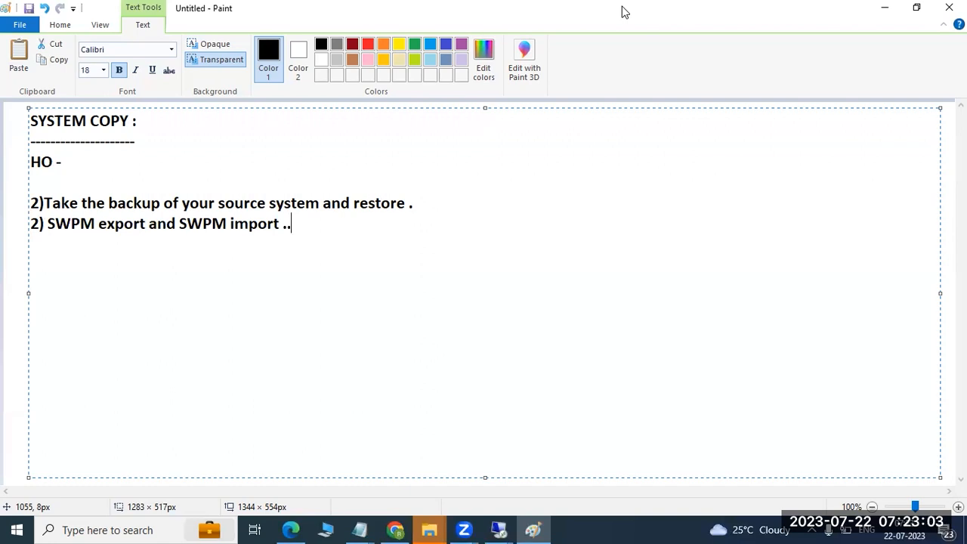
Step: Delete the whole "2)Take the backup of your source system and restore ." line from the notes
{"action": "left_click_drag", "start_coordinate": [45, 202], "coordinate": [416, 203]}
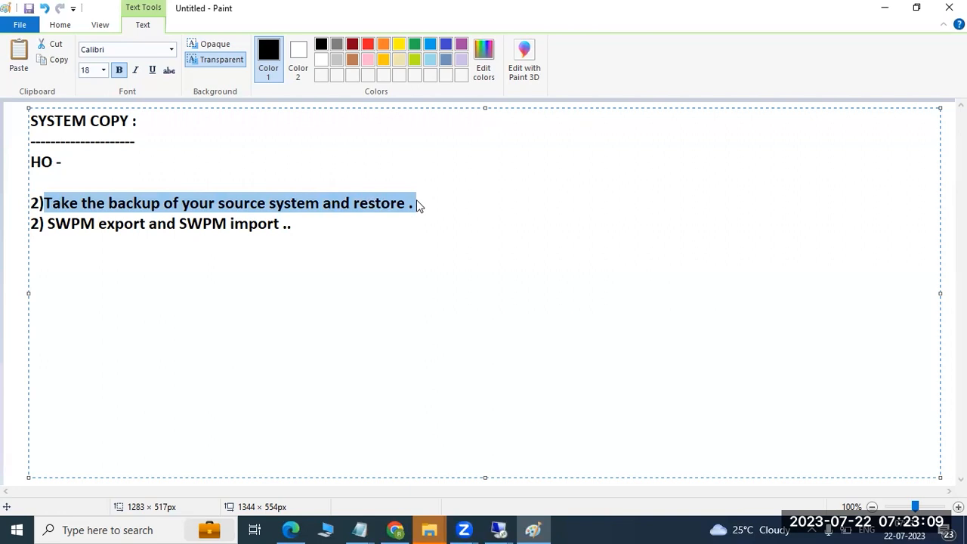
{"action": "key", "text": "Delete"}
{"action": "key", "text": "BackSpace"}
{"action": "key", "text": "BackSpace"}
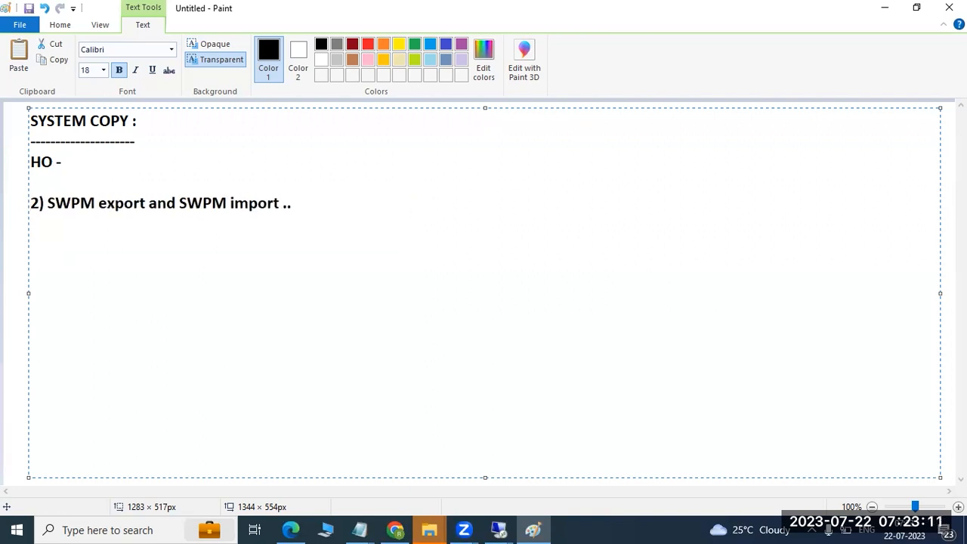
{"action": "left_click_drag", "start_coordinate": [71, 204], "coordinate": [316, 217]}
{"action": "left_click", "coordinate": [344, 211]}
Step: Switch to Software Provisioning Manager in the remote session and expand SAP NetWeaver 7.5 > MS SQL Server > System Copy, checking the Source System options
{"action": "left_click", "coordinate": [499, 530]}
{"action": "left_click", "coordinate": [533, 511]}
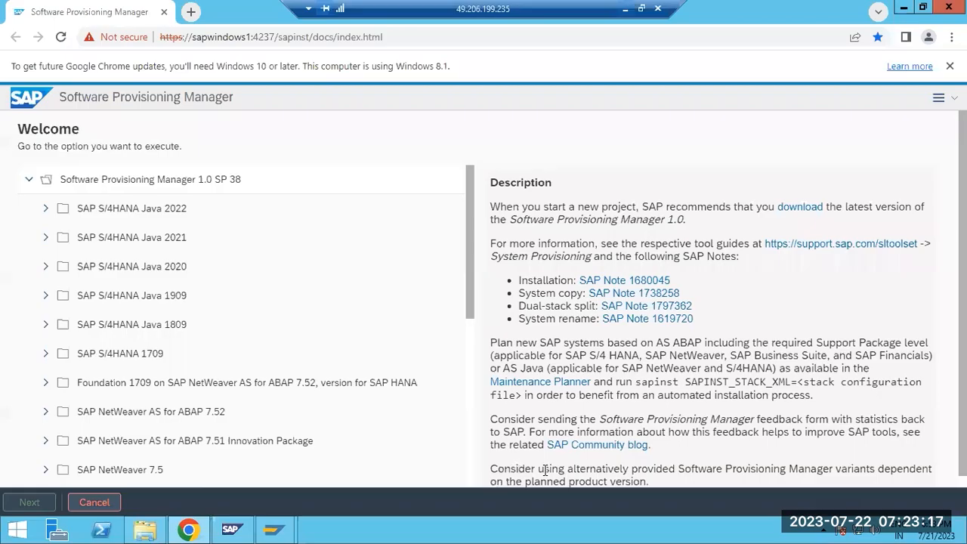
{"action": "scroll", "coordinate": [158, 358], "scroll_direction": "down", "scroll_amount": 2}
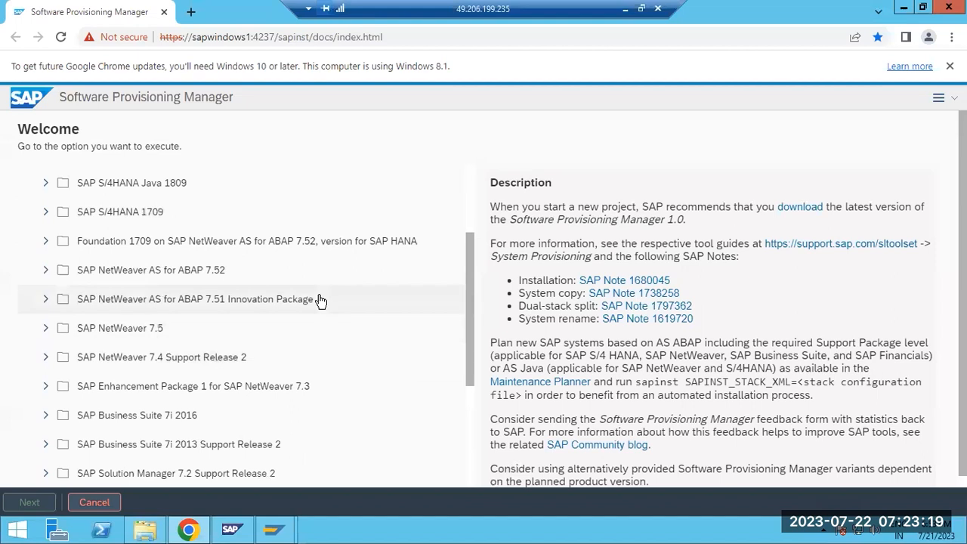
{"action": "left_click", "coordinate": [59, 328]}
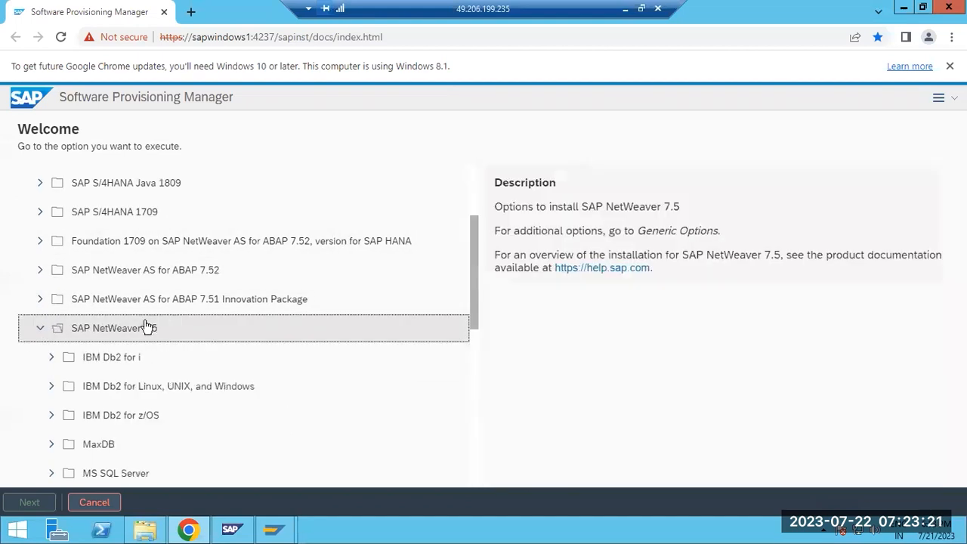
{"action": "scroll", "coordinate": [146, 326], "scroll_direction": "down", "scroll_amount": 2}
{"action": "left_click", "coordinate": [52, 334]}
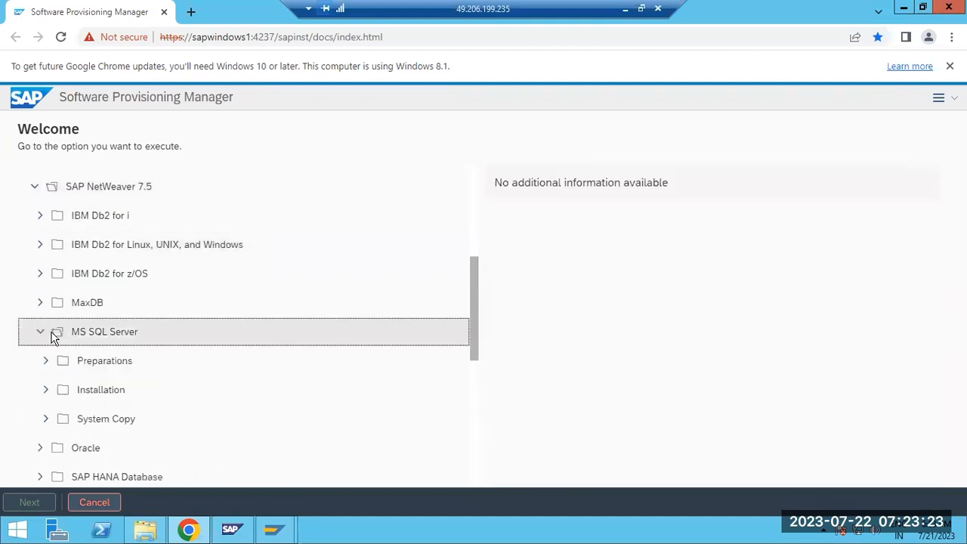
{"action": "left_click", "coordinate": [47, 422]}
{"action": "scroll", "coordinate": [166, 403], "scroll_direction": "down", "scroll_amount": 2}
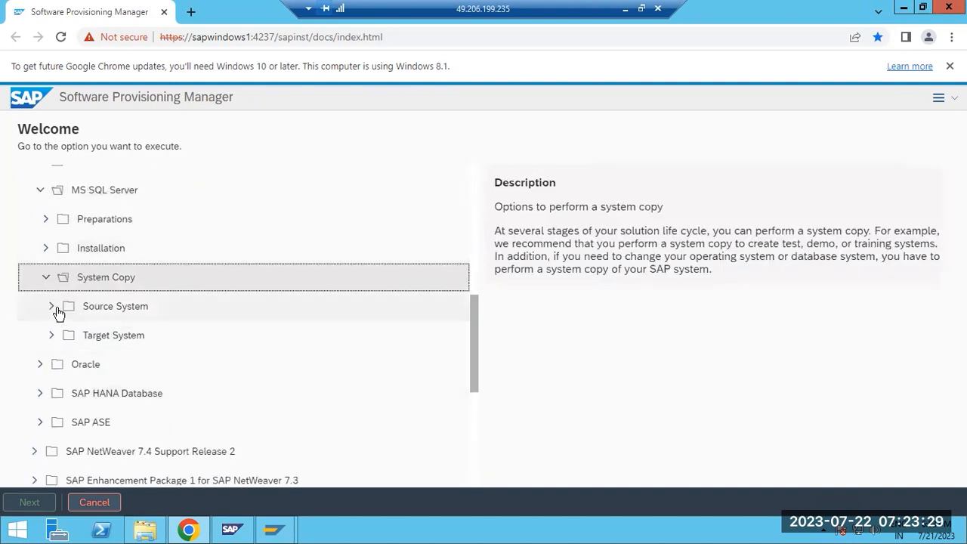
{"action": "left_click", "coordinate": [54, 307]}
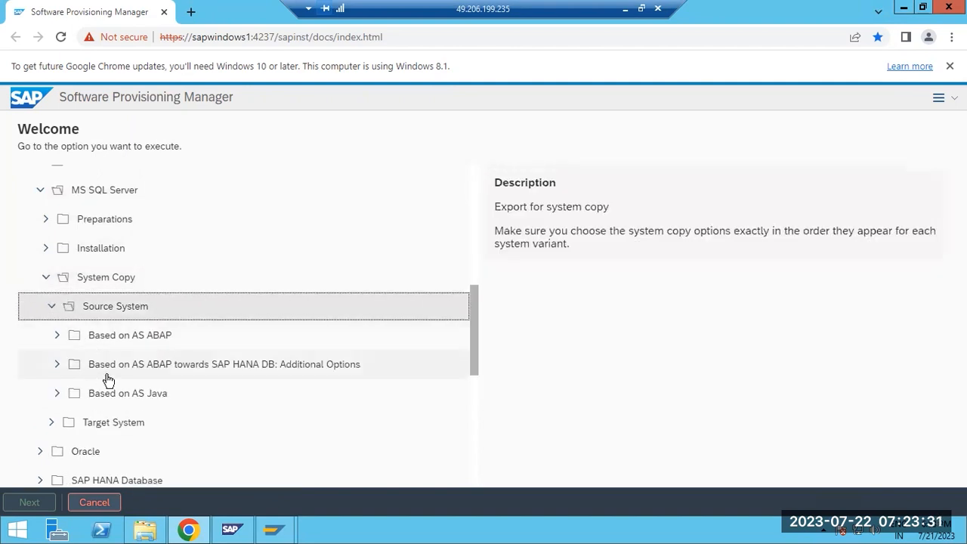
{"action": "left_click", "coordinate": [48, 310]}
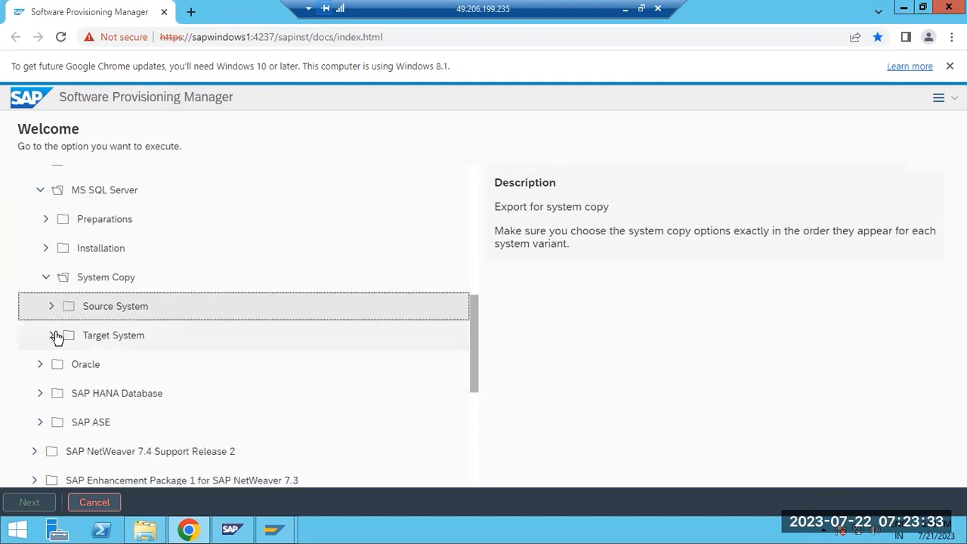
Step: In File Explorer, open the SQLBACKUP share on \\sapwindows and copy all of its contents
{"action": "left_click", "coordinate": [145, 529]}
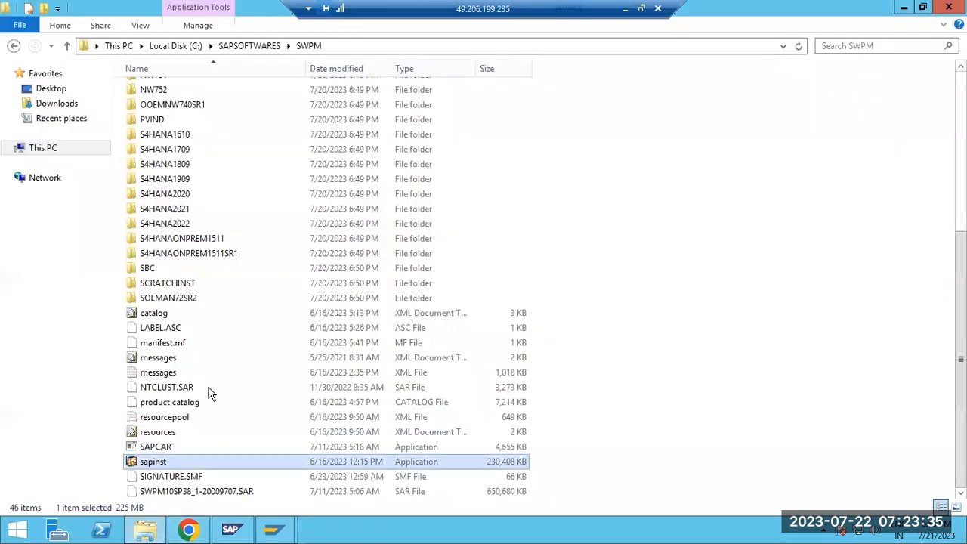
{"action": "key", "text": "alt+d"}
{"action": "type", "text": "\\\\"}
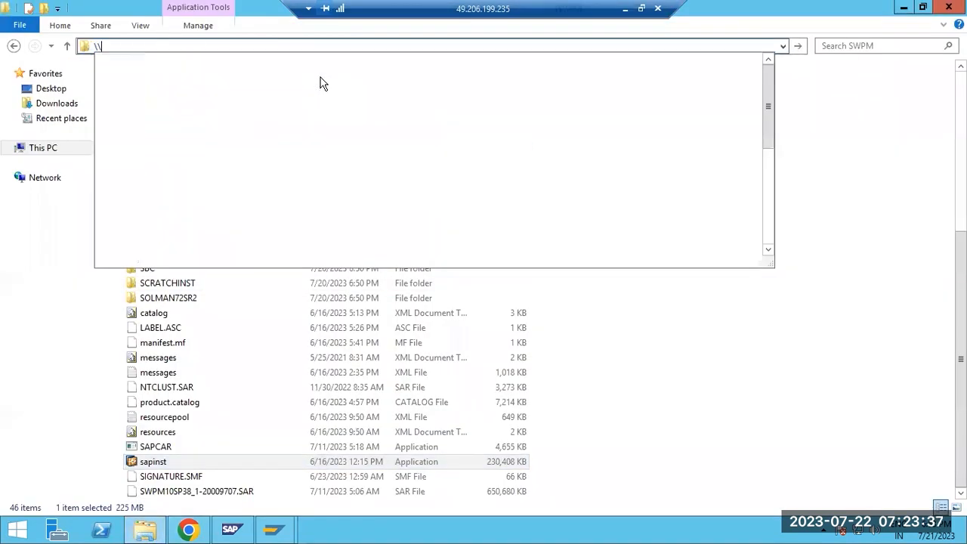
{"action": "type", "text": "sapwindow"}
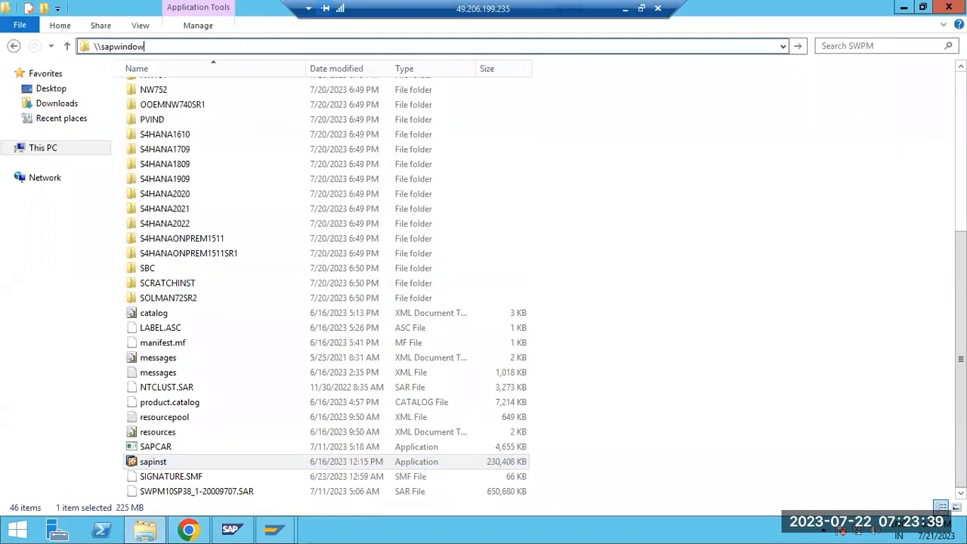
{"action": "type", "text": "s"}
{"action": "key", "text": "Return"}
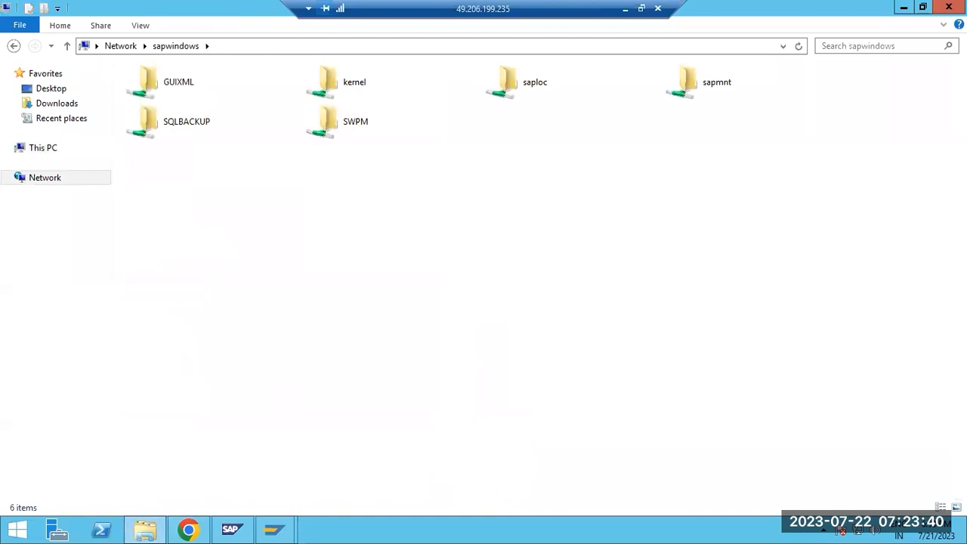
{"action": "double_click", "coordinate": [200, 130]}
{"action": "left_click_drag", "start_coordinate": [179, 127], "coordinate": [149, 87]}
{"action": "right_click", "coordinate": [148, 83]}
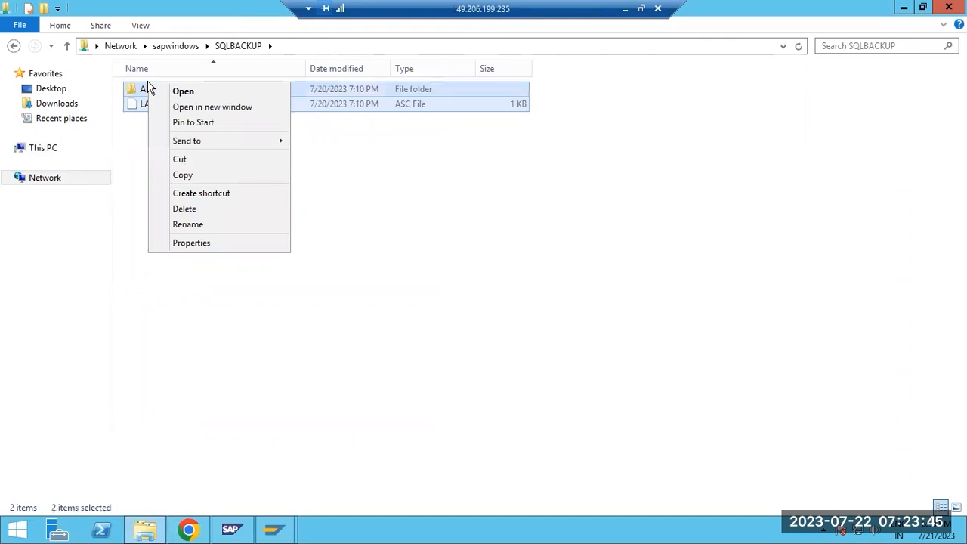
{"action": "left_click", "coordinate": [185, 176]}
Step: Create a folder named EXPORT-SWPM in C:\SAPSOFTWARES and paste the copied SQLBACKUP contents into it
{"action": "left_click", "coordinate": [56, 149]}
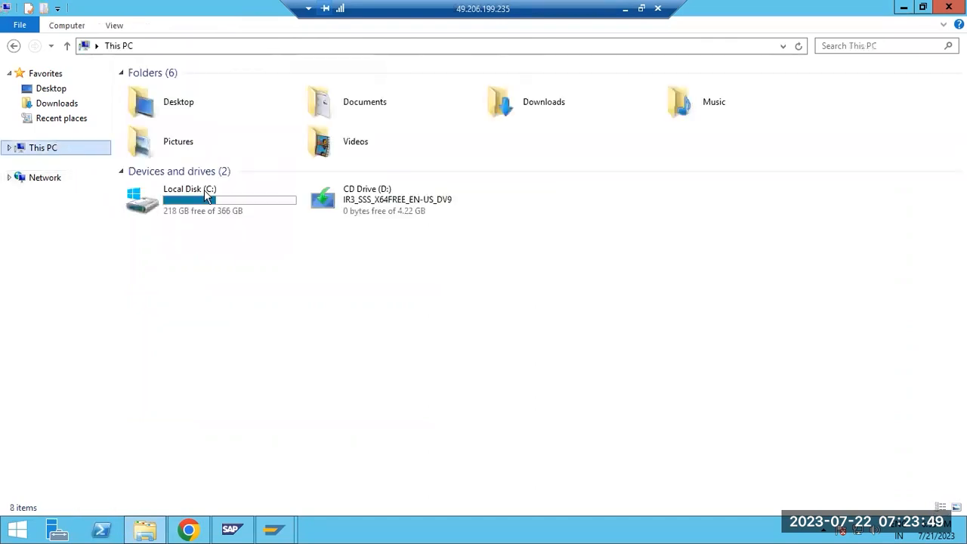
{"action": "left_click", "coordinate": [229, 204]}
{"action": "double_click", "coordinate": [229, 204]}
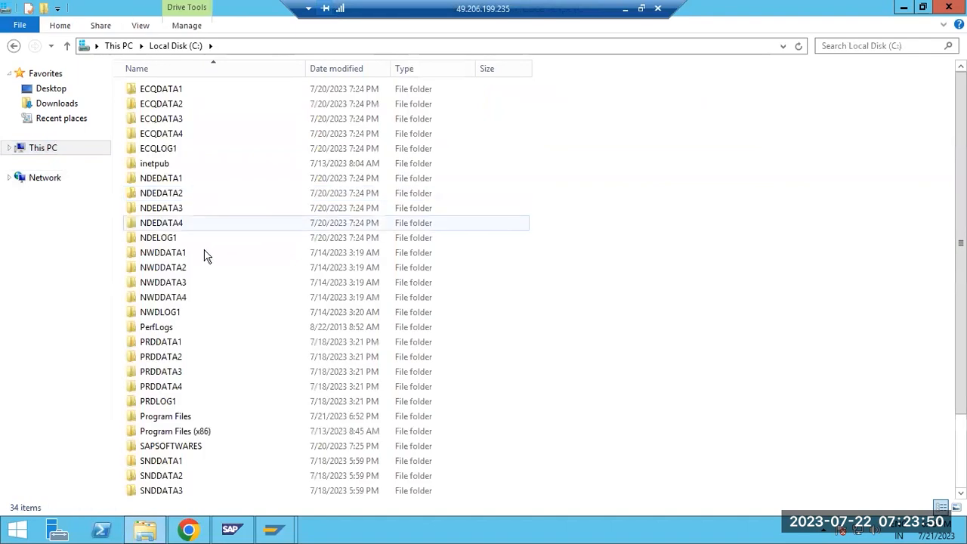
{"action": "double_click", "coordinate": [176, 449]}
{"action": "right_click", "coordinate": [184, 198]}
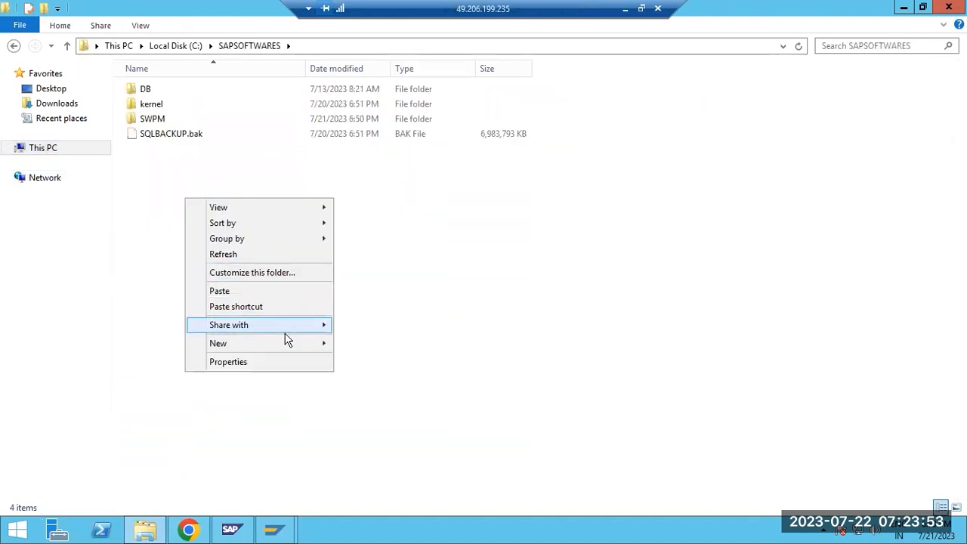
{"action": "left_click", "coordinate": [336, 344]}
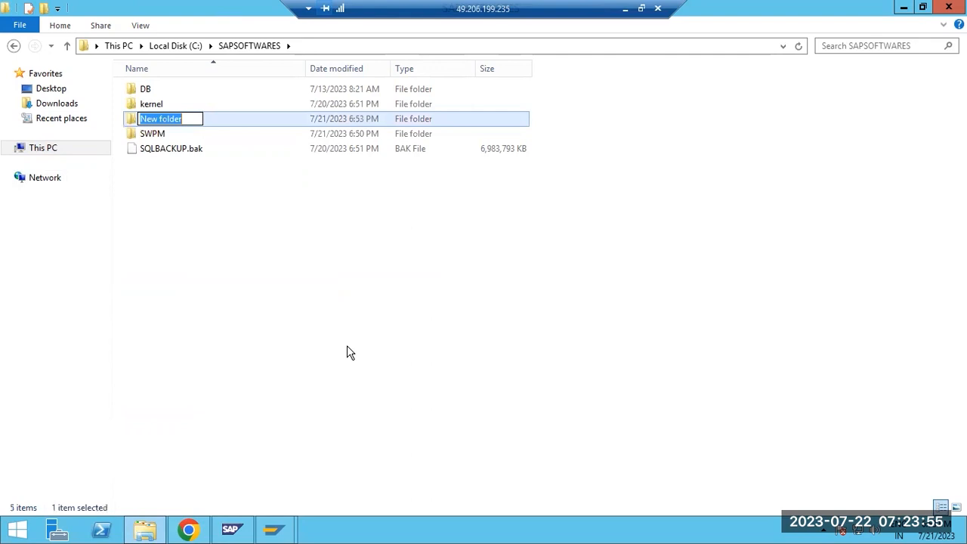
{"action": "type", "text": "EXPORT"}
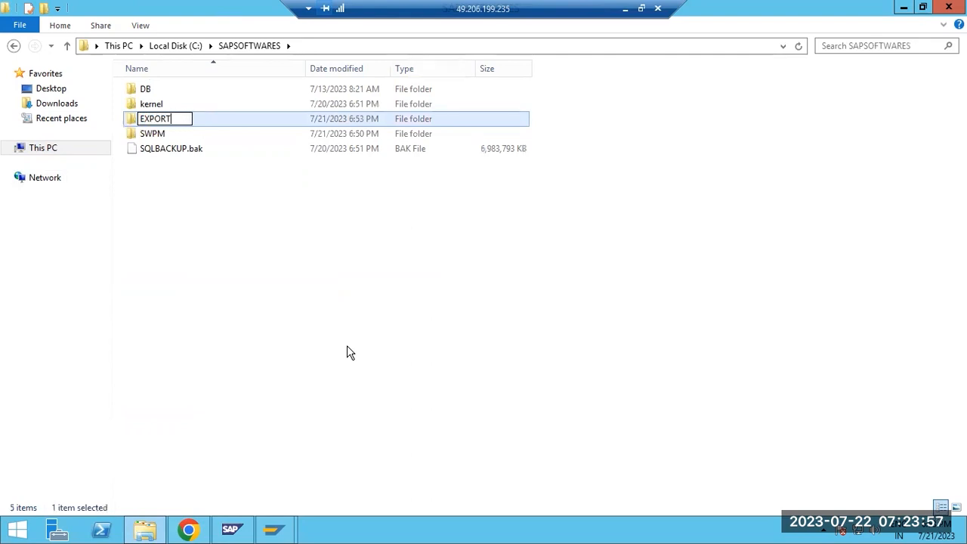
{"action": "type", "text": "-SWPM"}
{"action": "key", "text": "Return"}
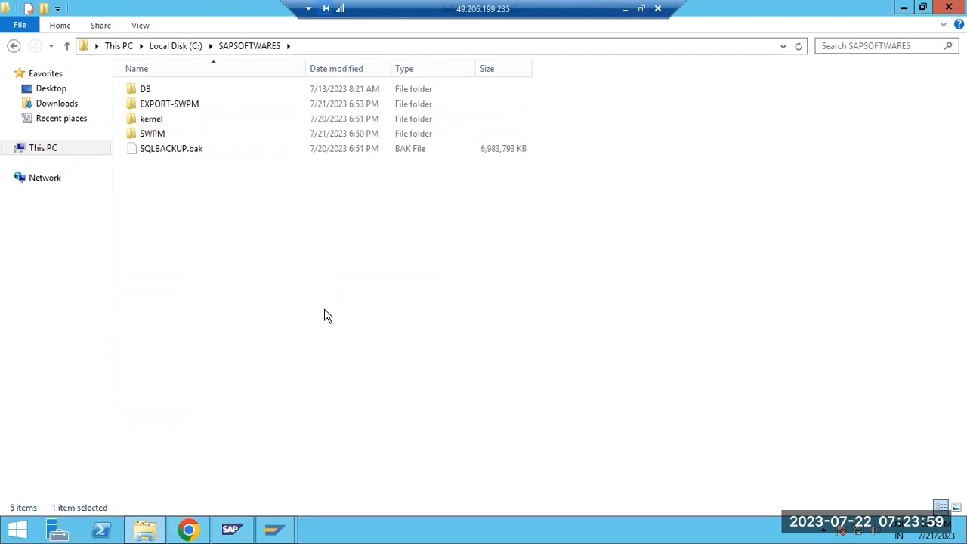
{"action": "double_click", "coordinate": [173, 104]}
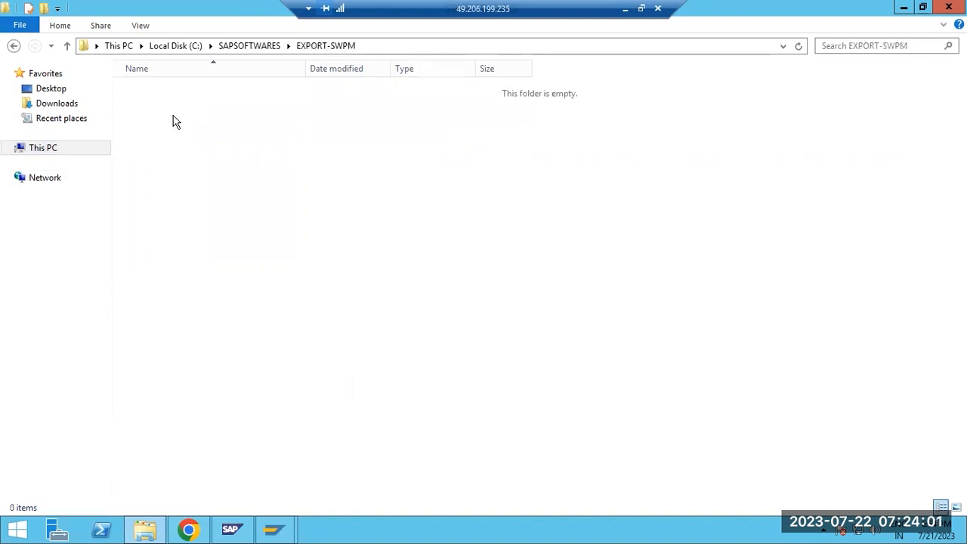
{"action": "key", "text": "ctrl+v"}
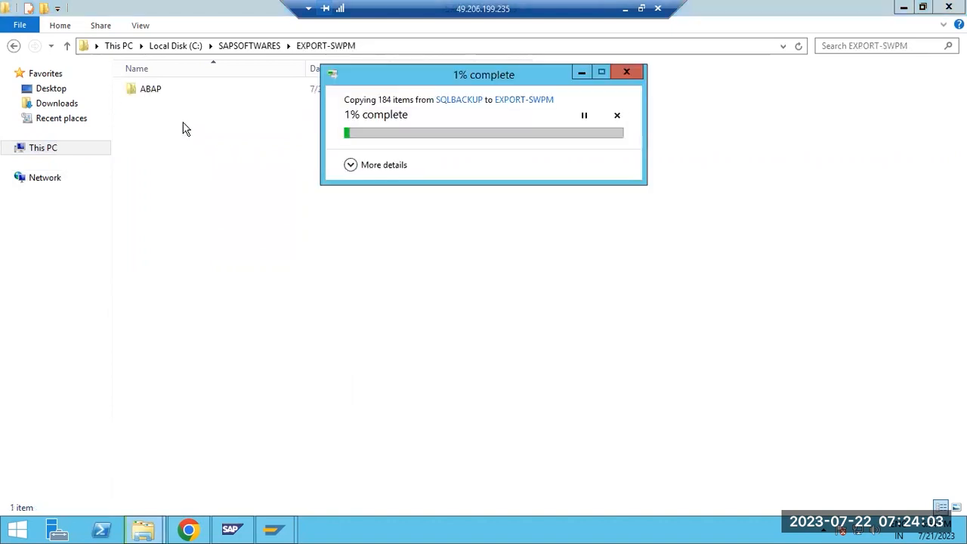
Step: Back in Software Provisioning Manager, start the Standard System option under Target System > Standard System > Based on AS ABAP
{"action": "left_click", "coordinate": [188, 529]}
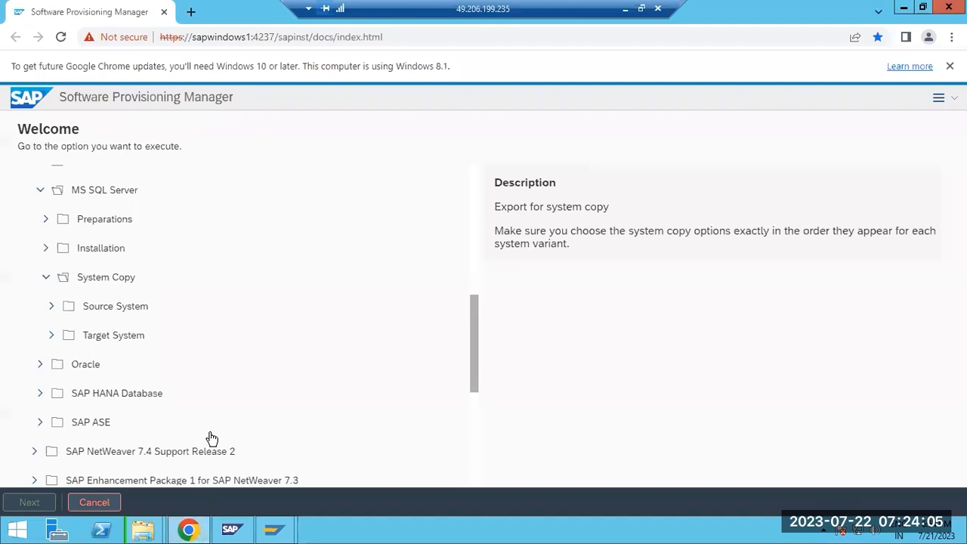
{"action": "left_click", "coordinate": [51, 337]}
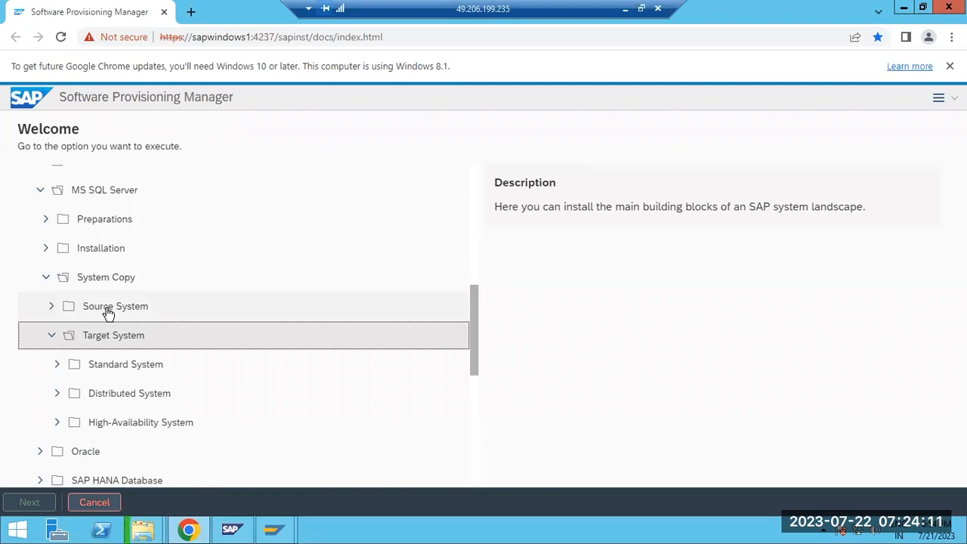
{"action": "left_click", "coordinate": [61, 366]}
{"action": "scroll", "coordinate": [148, 406], "scroll_direction": "down", "scroll_amount": 1}
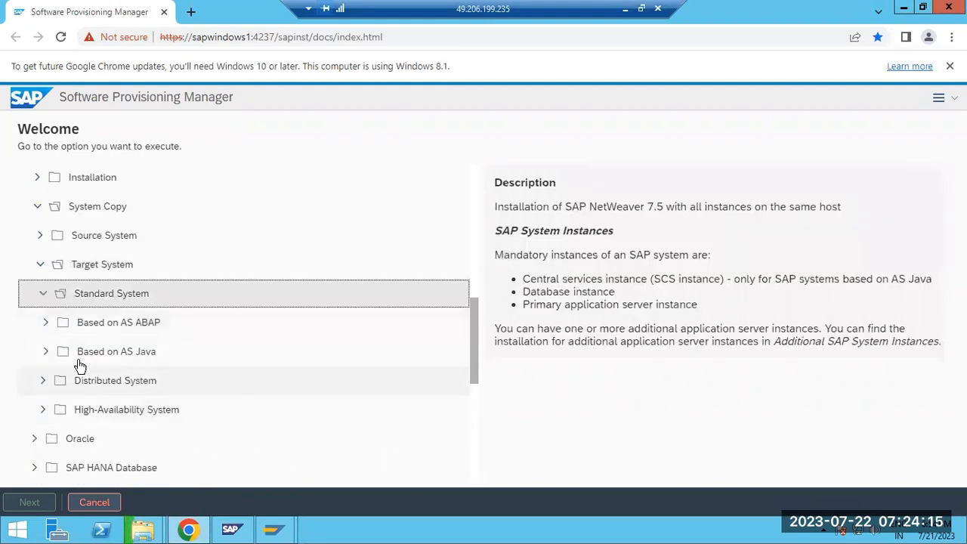
{"action": "left_click", "coordinate": [47, 327]}
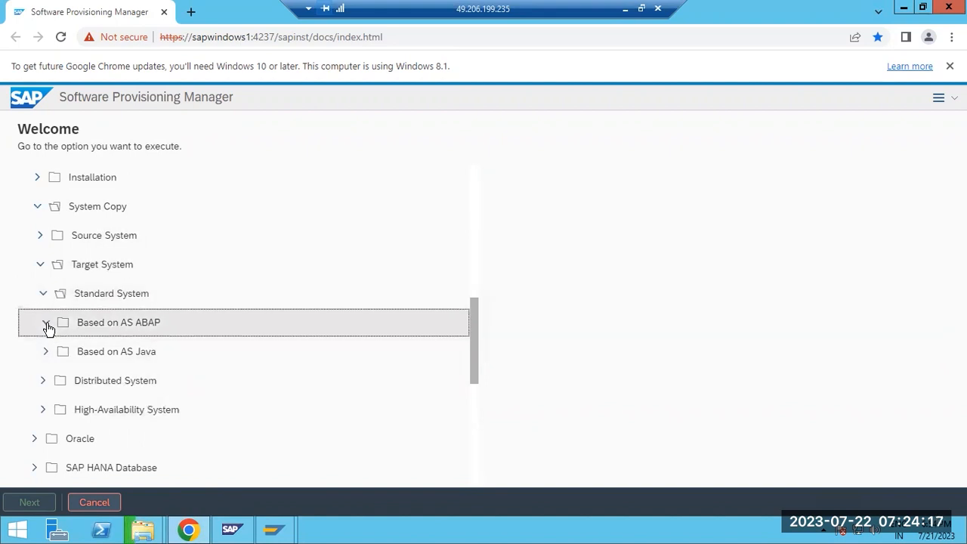
{"action": "left_click", "coordinate": [88, 352]}
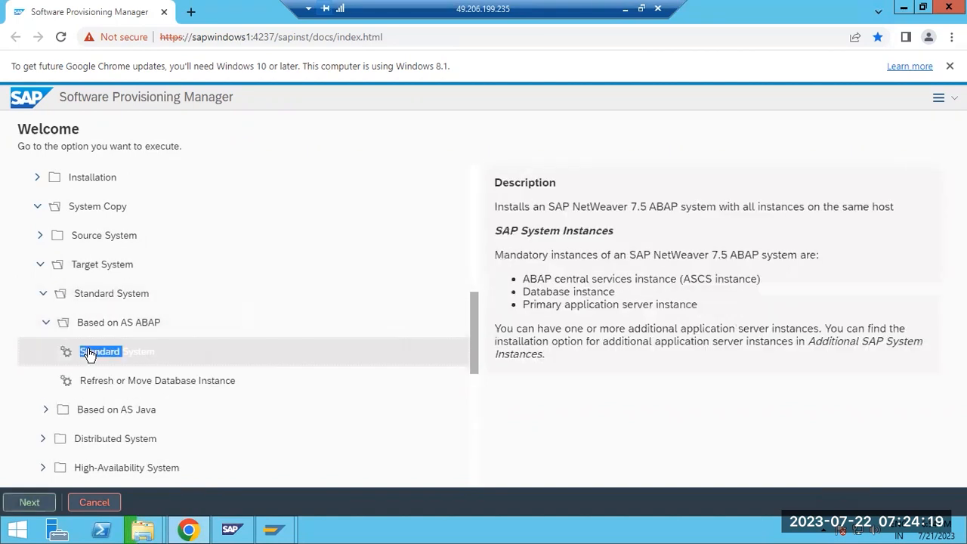
{"action": "double_click", "coordinate": [87, 353]}
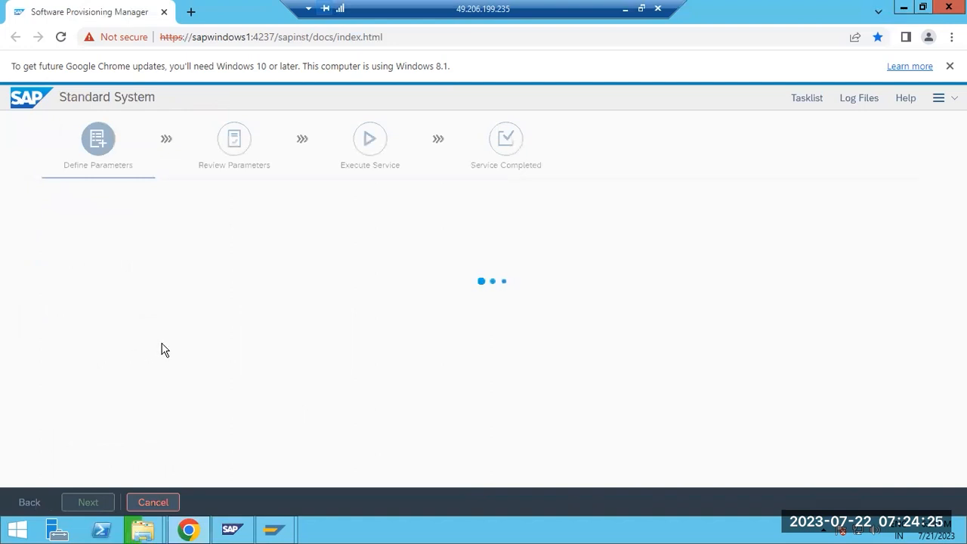
Step: Switch to the SAP Management Console and check the process list of the PRD system's sapwindows1 4 instance
{"action": "left_click", "coordinate": [233, 531]}
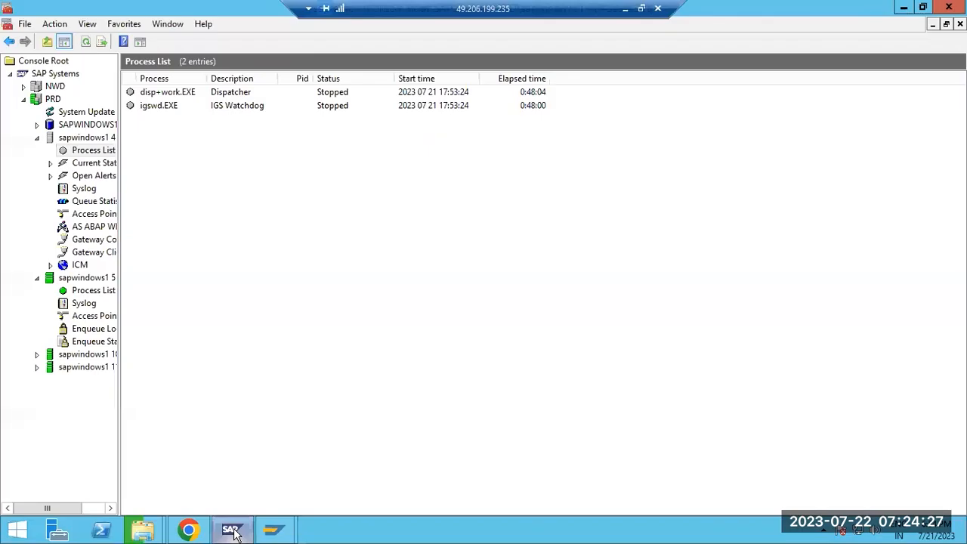
{"action": "left_click", "coordinate": [233, 532]}
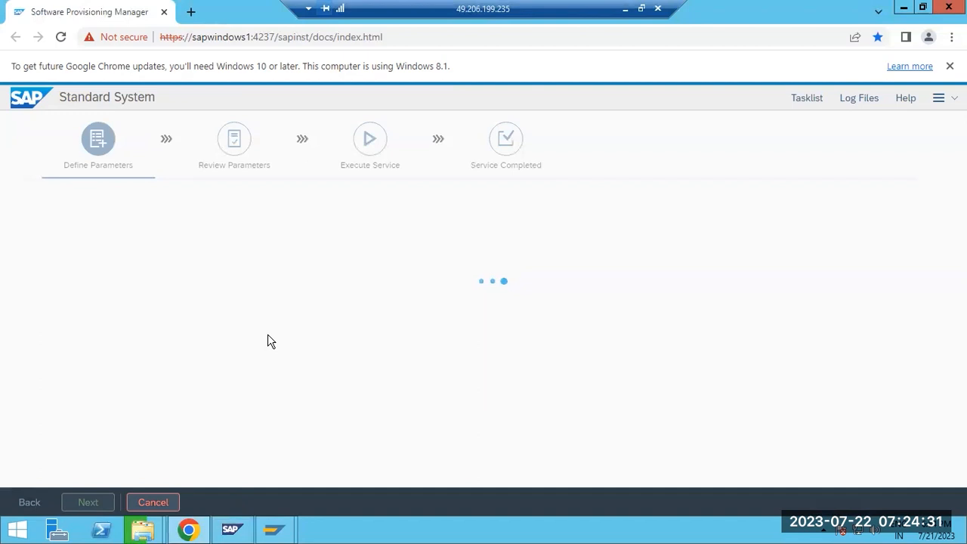
{"action": "mouse_move", "coordinate": [235, 534]}
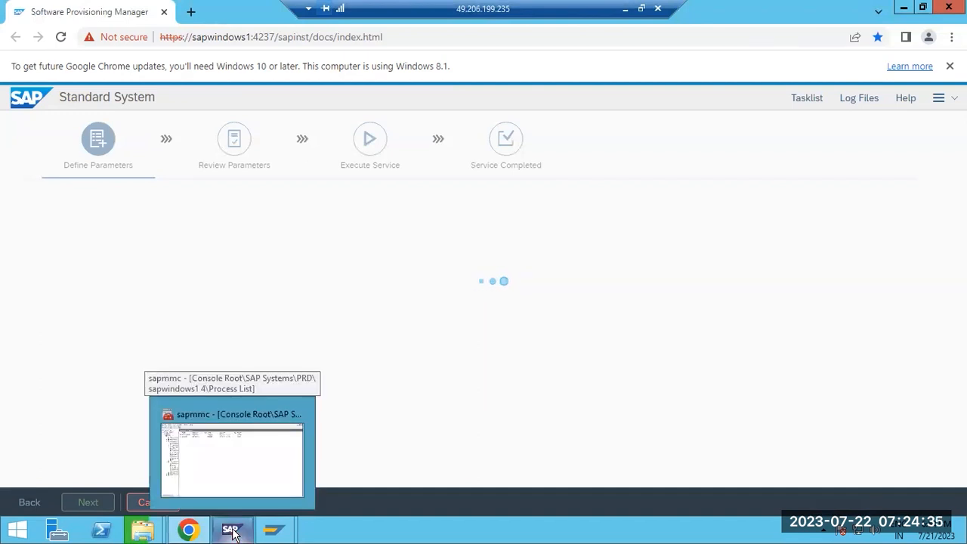
{"action": "left_click", "coordinate": [233, 531]}
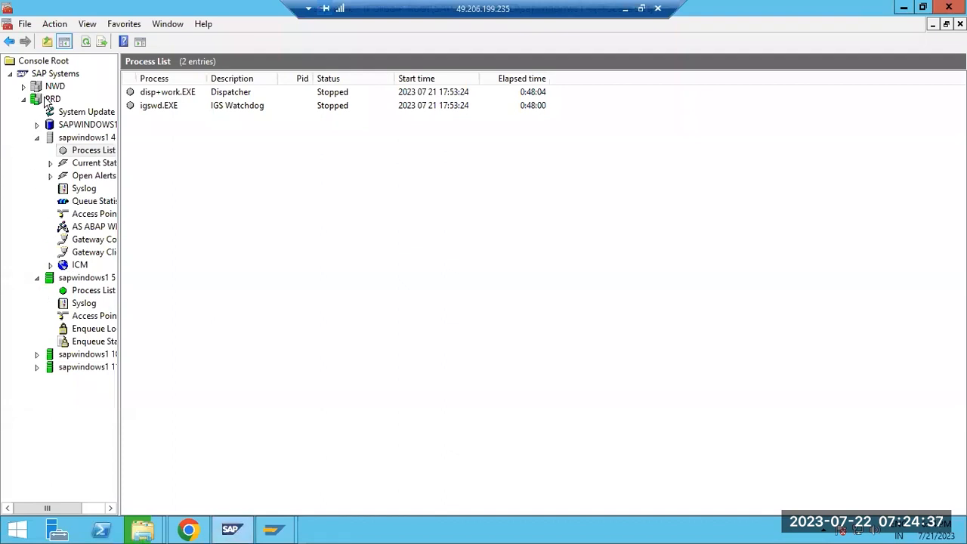
Step: Stop all PRD instances with a hard shutdown and a 300-second wait timeout, and dismiss the SAP GUI error over Software Provisioning Manager
{"action": "right_click", "coordinate": [47, 102]}
{"action": "left_click", "coordinate": [78, 122]}
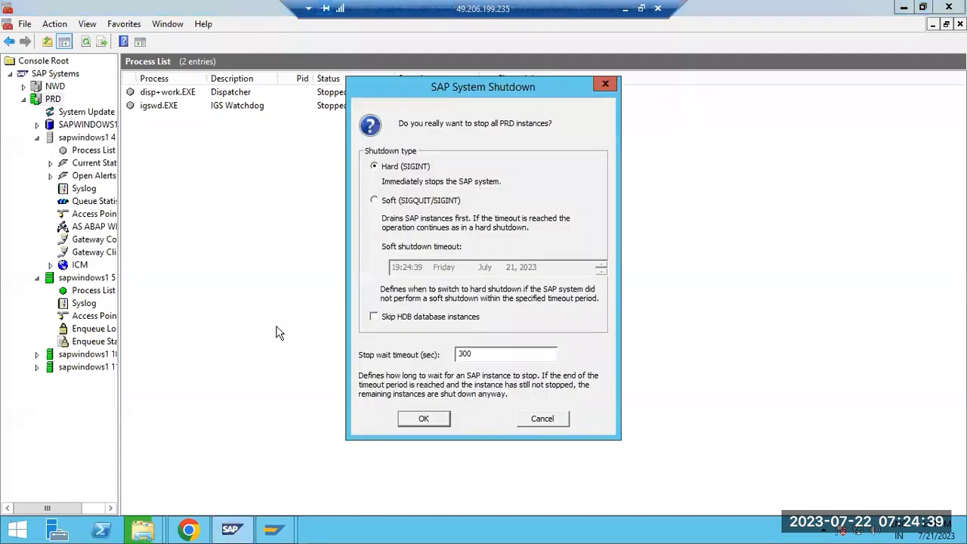
{"action": "left_click", "coordinate": [424, 420]}
{"action": "left_click", "coordinate": [189, 530]}
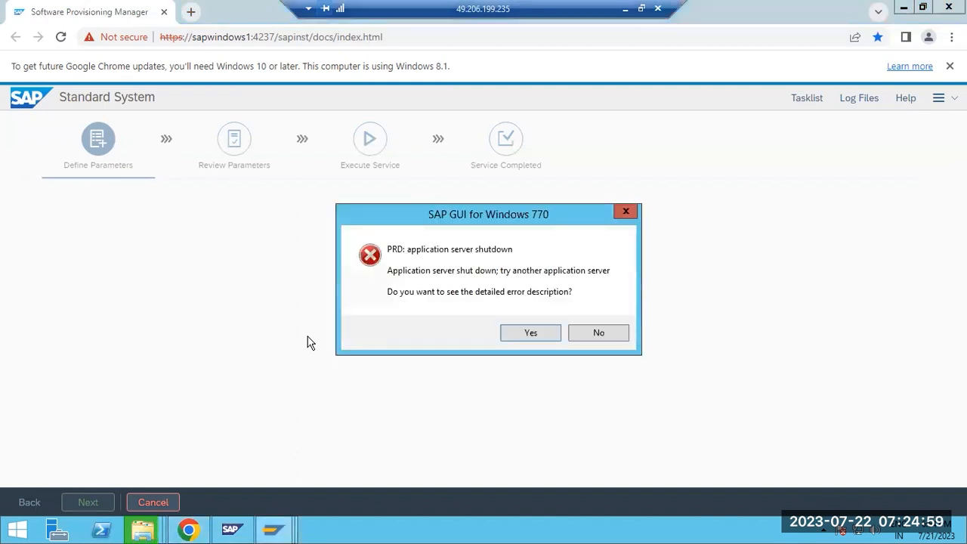
{"action": "left_click", "coordinate": [600, 333]}
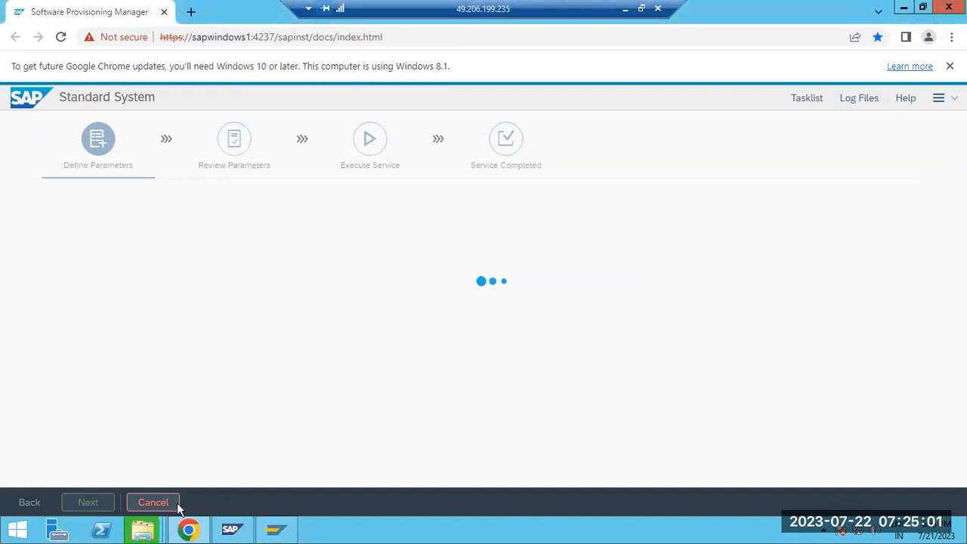
Step: Switch back to the SAP Management Console and refresh the status of the PRD instances with sapwindows1 5 collapsed
{"action": "left_click", "coordinate": [230, 529]}
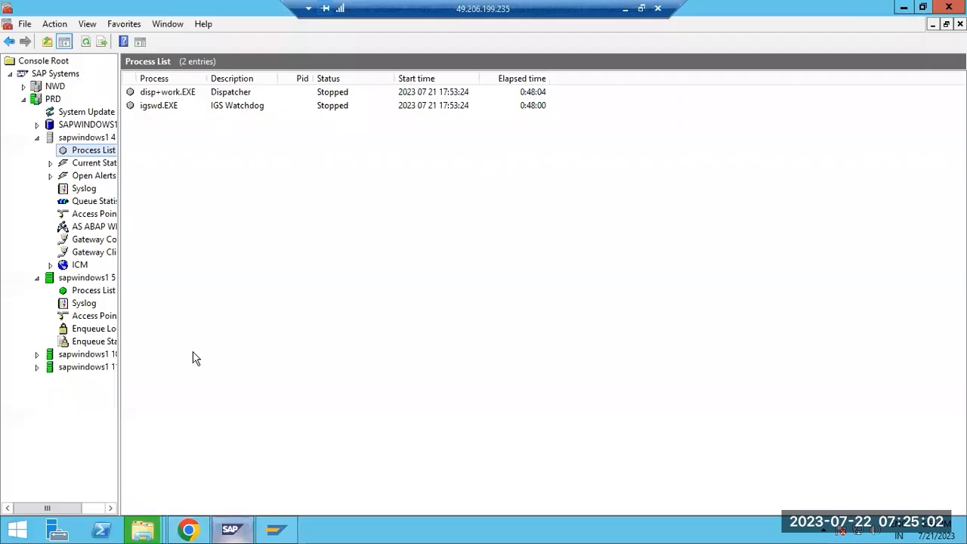
{"action": "left_click", "coordinate": [37, 278]}
{"action": "left_click", "coordinate": [85, 42]}
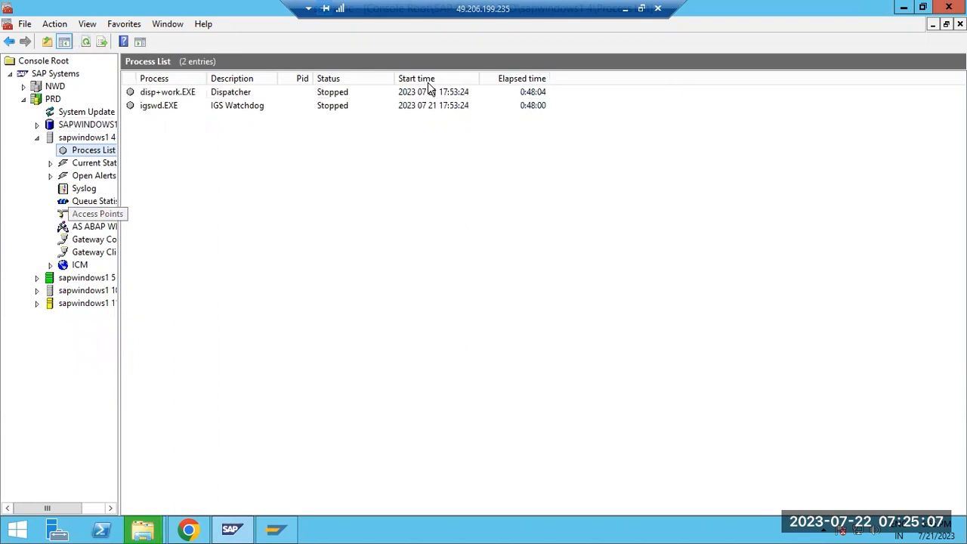
{"action": "left_click", "coordinate": [624, 7]}
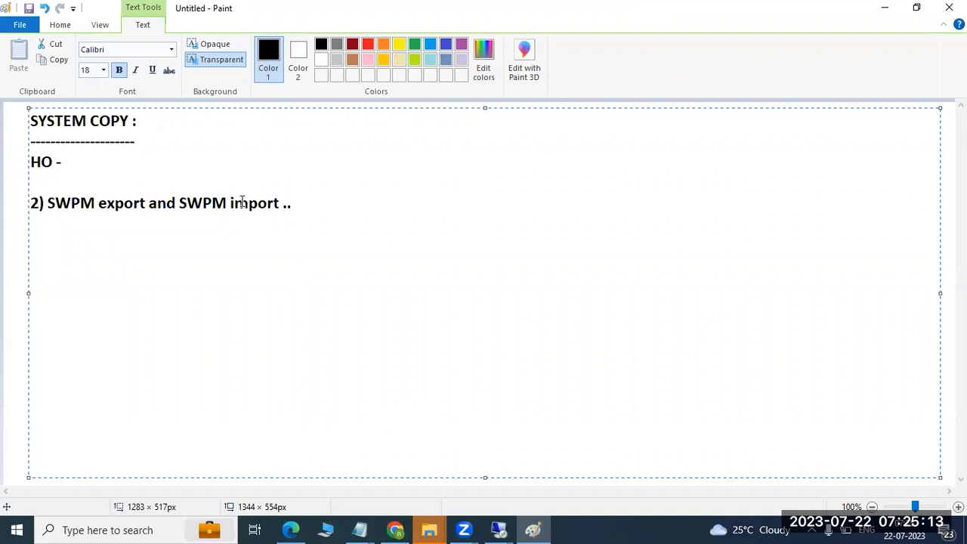
{"action": "left_click", "coordinate": [498, 528]}
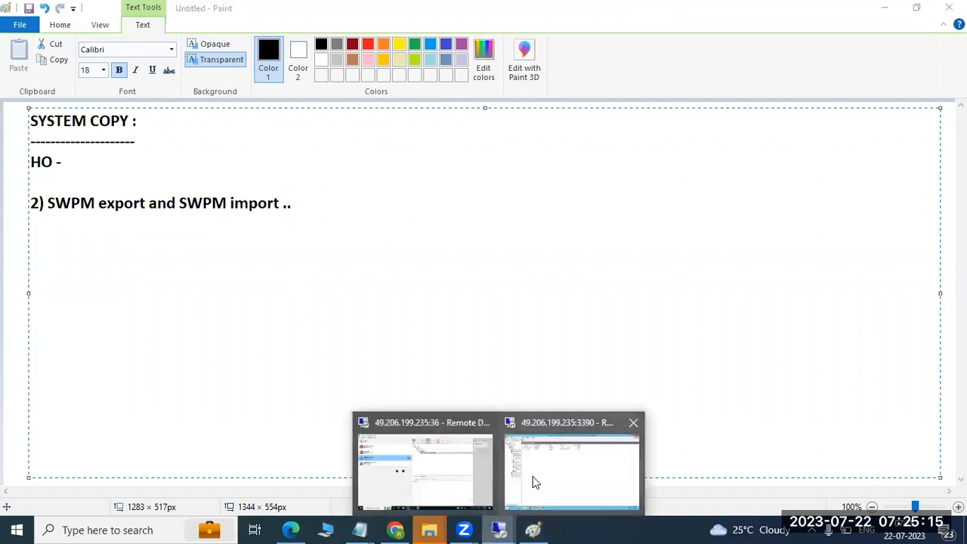
{"action": "left_click", "coordinate": [540, 458]}
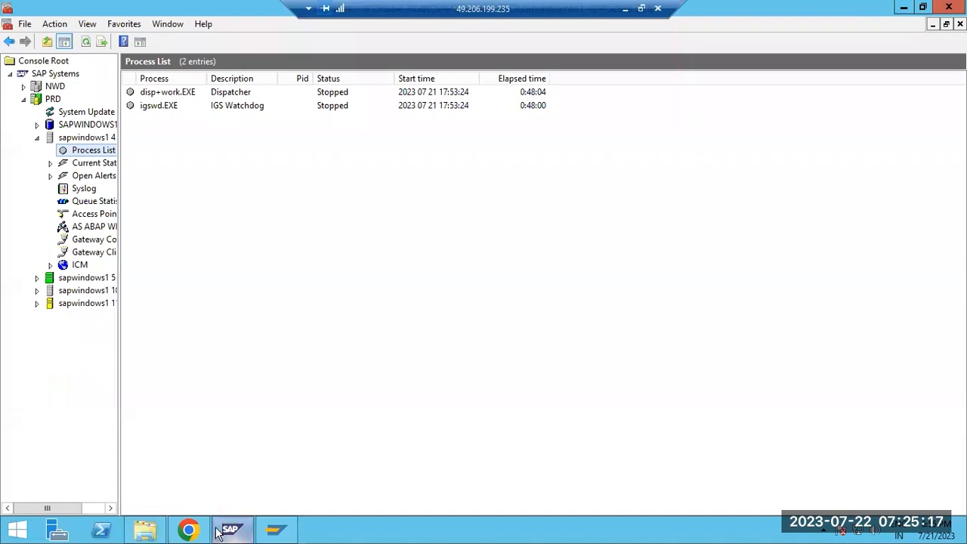
Step: In Software Provisioning Manager, show the log files and continue the installation with the Typical parameter mode
{"action": "left_click", "coordinate": [189, 530]}
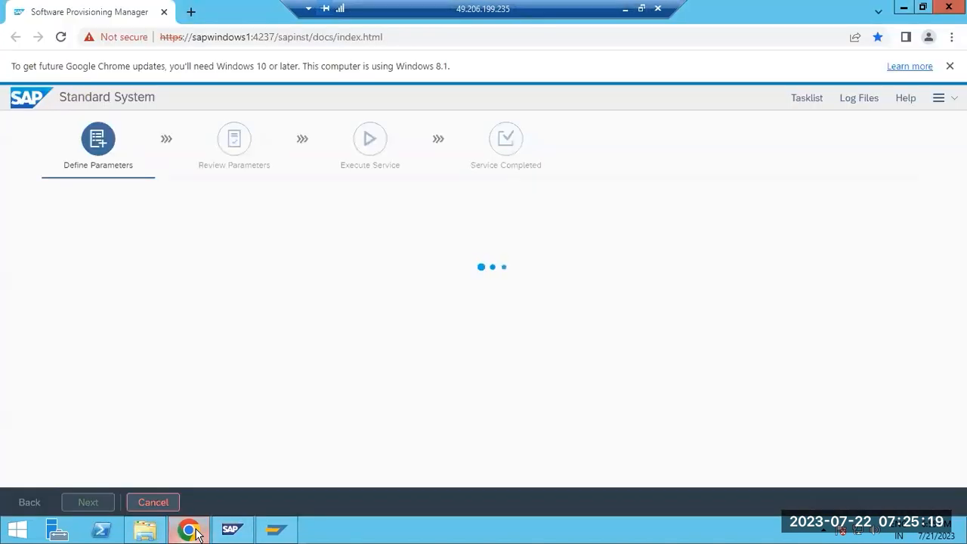
{"action": "left_click", "coordinate": [863, 102]}
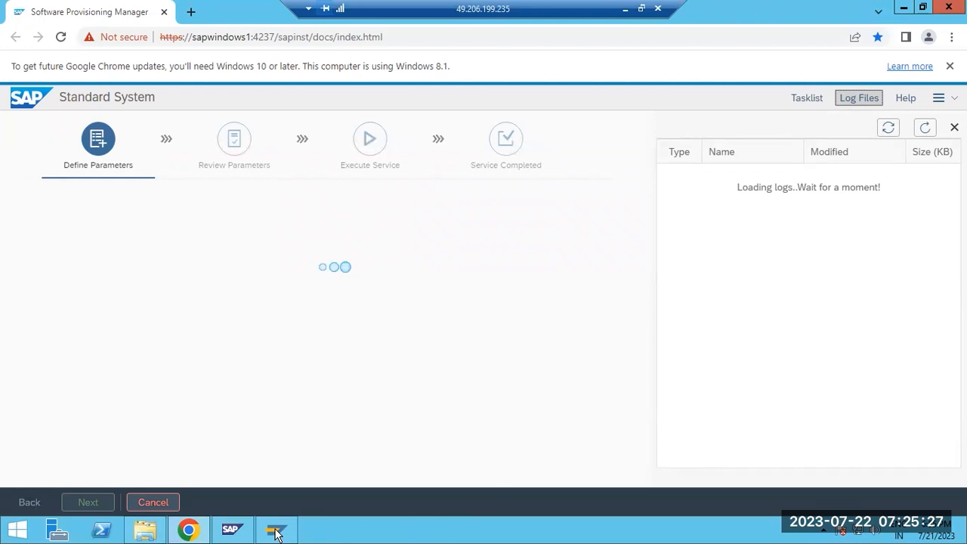
{"action": "mouse_move", "coordinate": [272, 534]}
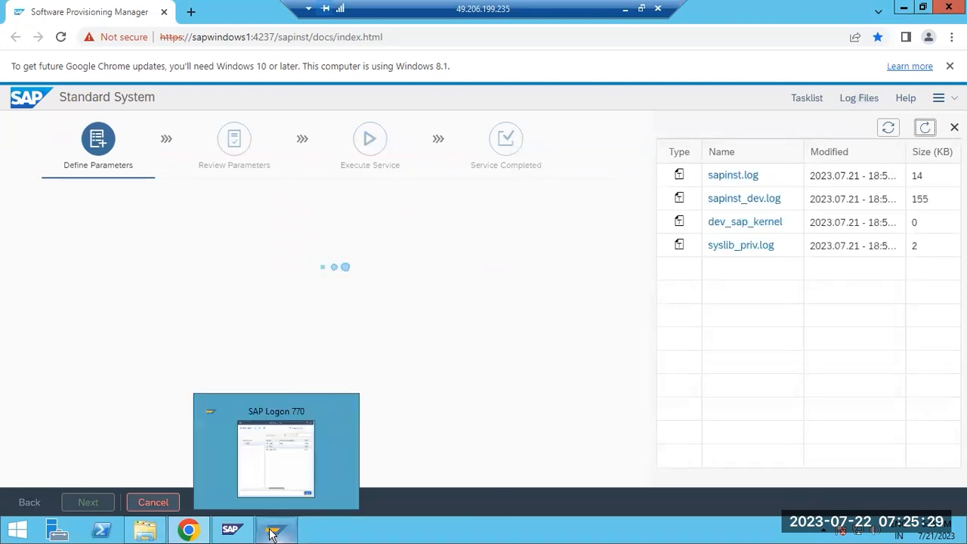
{"action": "left_click", "coordinate": [270, 532]}
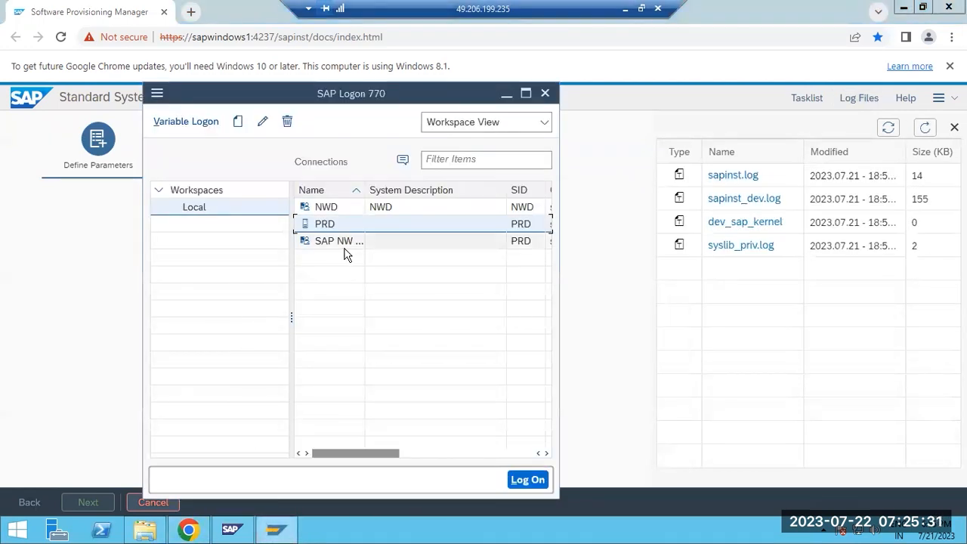
{"action": "left_click", "coordinate": [622, 346]}
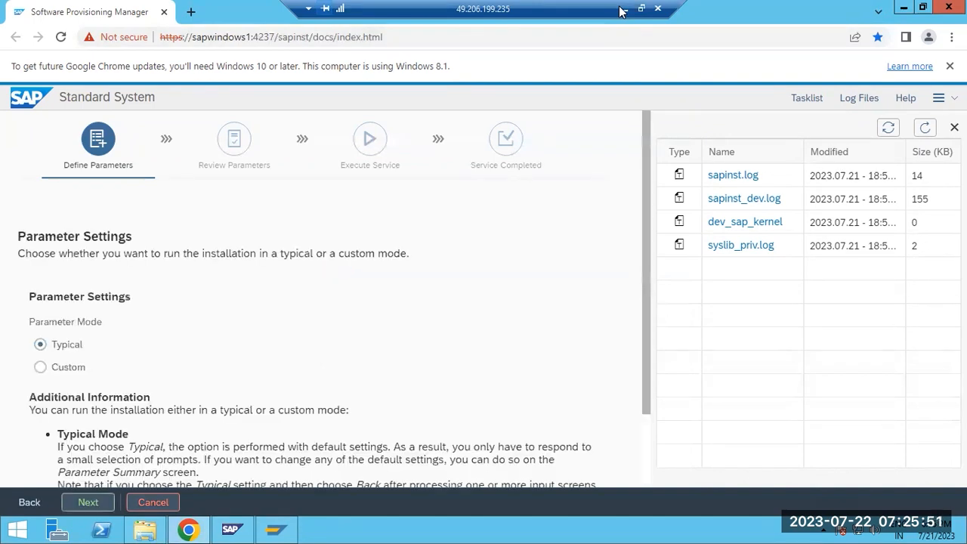
{"action": "left_click", "coordinate": [88, 503]}
{"action": "left_click", "coordinate": [944, 436]}
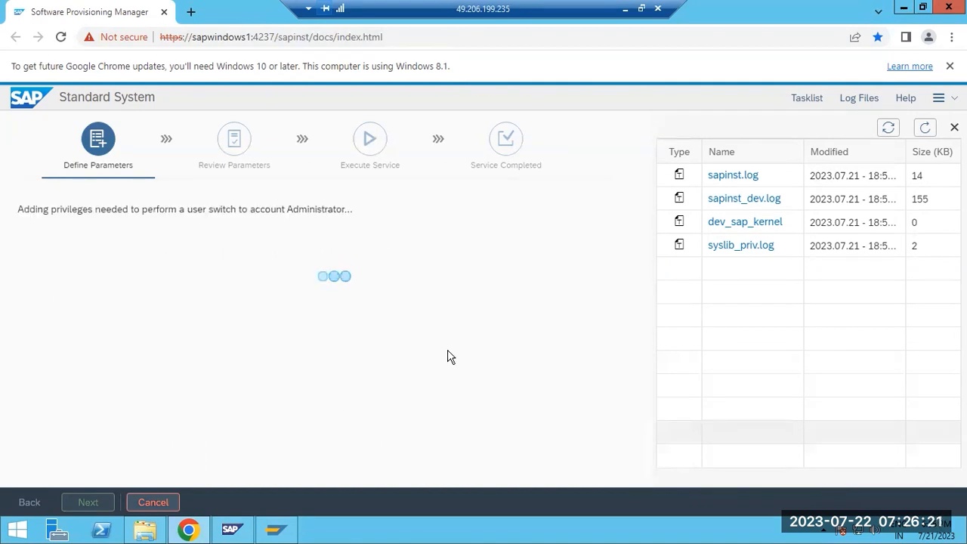
{"action": "left_click", "coordinate": [625, 10]}
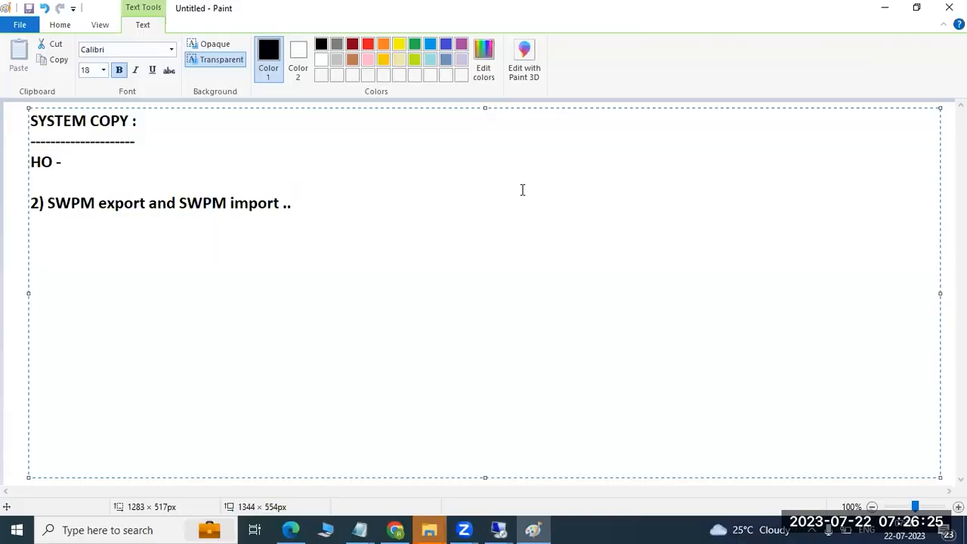
{"action": "type", "text": "UM-DMO"}
{"action": "key", "text": "BackSpace"}
{"action": "key", "text": "BackSpace"}
{"action": "key", "text": "BackSpace"}
{"action": "key", "text": "BackSpace"}
{"action": "key", "text": "BackSpace"}
{"action": "key", "text": "BackSpace"}
{"action": "key", "text": "BackSpace"}
{"action": "left_click", "coordinate": [25, 235]}
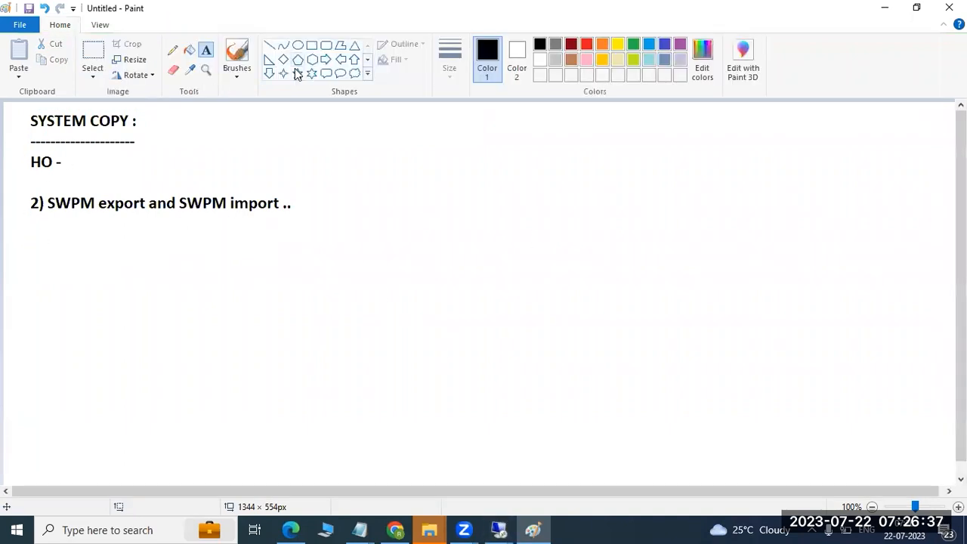
Step: In the Paint drawing, draw two large rectangles side by side, each enclosing a smaller rectangle
{"action": "left_click", "coordinate": [311, 45]}
{"action": "left_click_drag", "start_coordinate": [335, 151], "coordinate": [426, 260]}
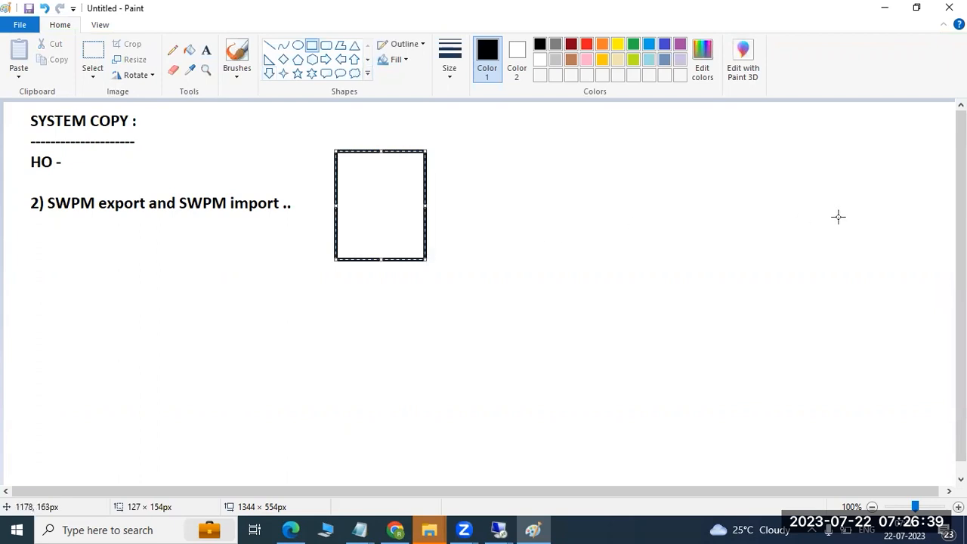
{"action": "left_click_drag", "start_coordinate": [736, 152], "coordinate": [833, 237]}
{"action": "mouse_move", "coordinate": [642, 119]}
{"action": "left_mouse_down"}
{"action": "mouse_move", "coordinate": [626, 408]}
{"action": "mouse_move", "coordinate": [786, 447]}
{"action": "mouse_move", "coordinate": [938, 459]}
{"action": "left_mouse_up"}
{"action": "left_click", "coordinate": [310, 243]}
{"action": "left_click_drag", "start_coordinate": [270, 119], "coordinate": [486, 354]}
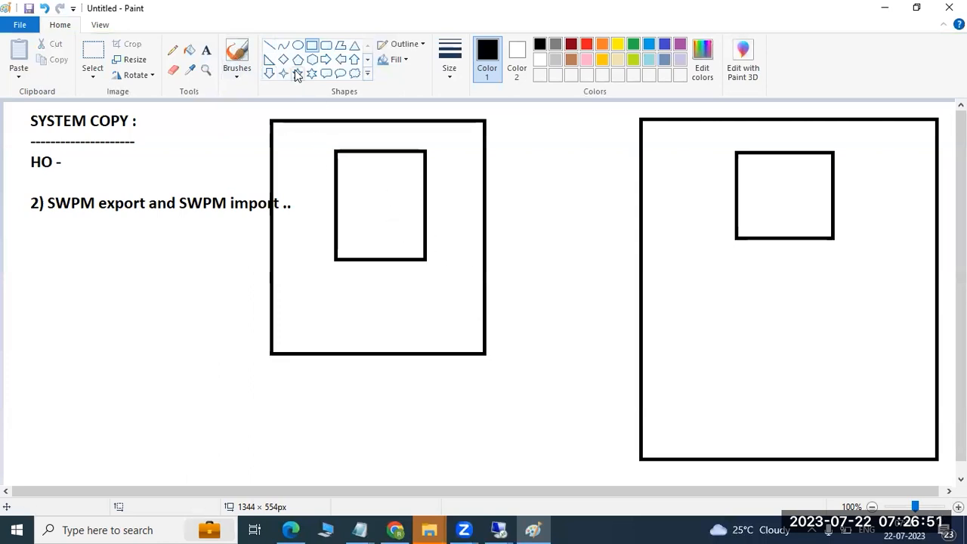
Step: Draw diagonal lines out of the first inner rectangle, an arrow into the second large rectangle, and a short line at its inner rectangle
{"action": "left_click", "coordinate": [269, 45]}
{"action": "left_click_drag", "start_coordinate": [381, 190], "coordinate": [536, 337]}
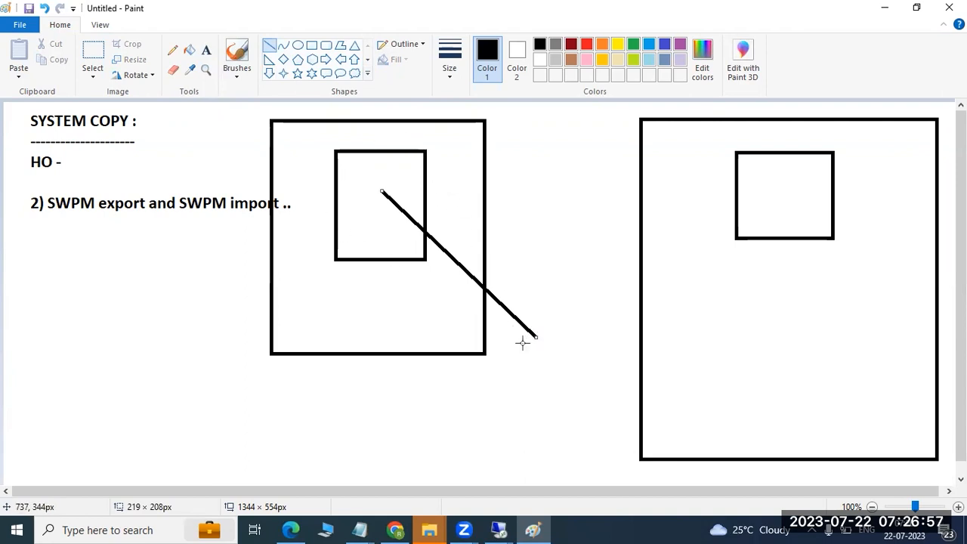
{"action": "left_click_drag", "start_coordinate": [370, 194], "coordinate": [528, 343]}
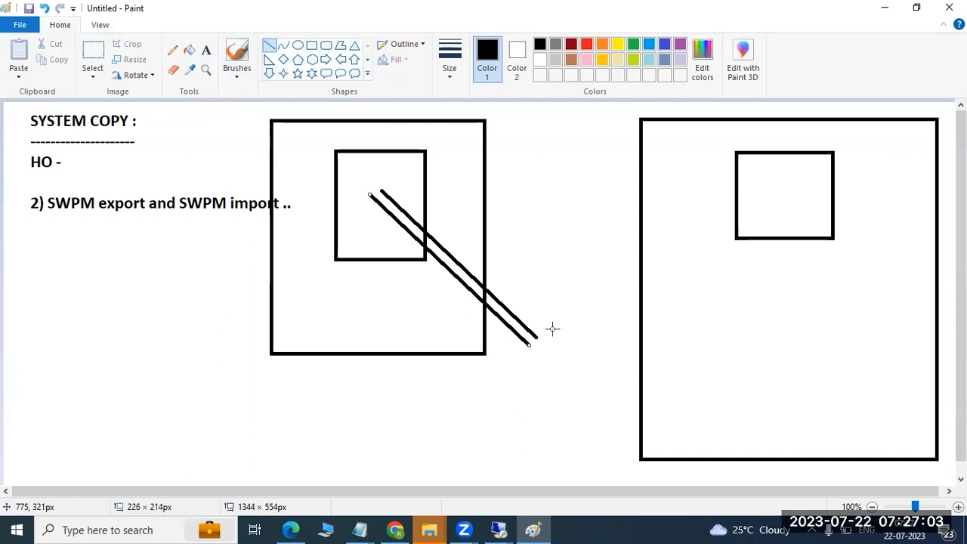
{"action": "mouse_move", "coordinate": [531, 344]}
{"action": "left_mouse_down"}
{"action": "mouse_move", "coordinate": [663, 324]}
{"action": "mouse_move", "coordinate": [733, 291]}
{"action": "mouse_move", "coordinate": [720, 287]}
{"action": "mouse_move", "coordinate": [742, 302]}
{"action": "mouse_move", "coordinate": [732, 290]}
{"action": "left_mouse_up"}
{"action": "left_click", "coordinate": [557, 367]}
{"action": "left_click_drag", "start_coordinate": [722, 199], "coordinate": [747, 176]}
Step: Back in Software Provisioning Manager, set the SAP System ID to QAS, keep the Unicode System option enabled, and continue
{"action": "mouse_move", "coordinate": [533, 522]}
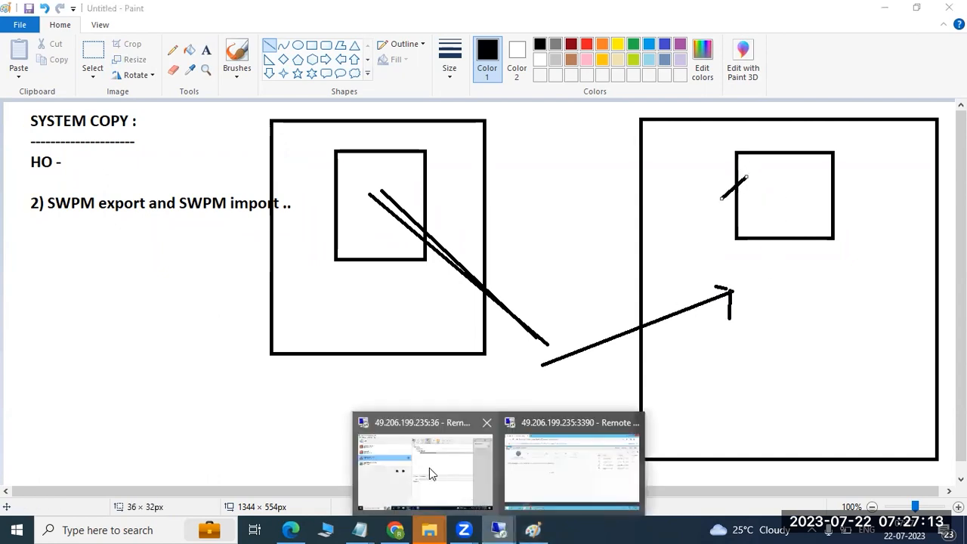
{"action": "left_click", "coordinate": [582, 484]}
{"action": "left_click", "coordinate": [225, 319]}
{"action": "left_click", "coordinate": [241, 325]}
{"action": "type", "text": "QAS"}
{"action": "left_click", "coordinate": [159, 379]}
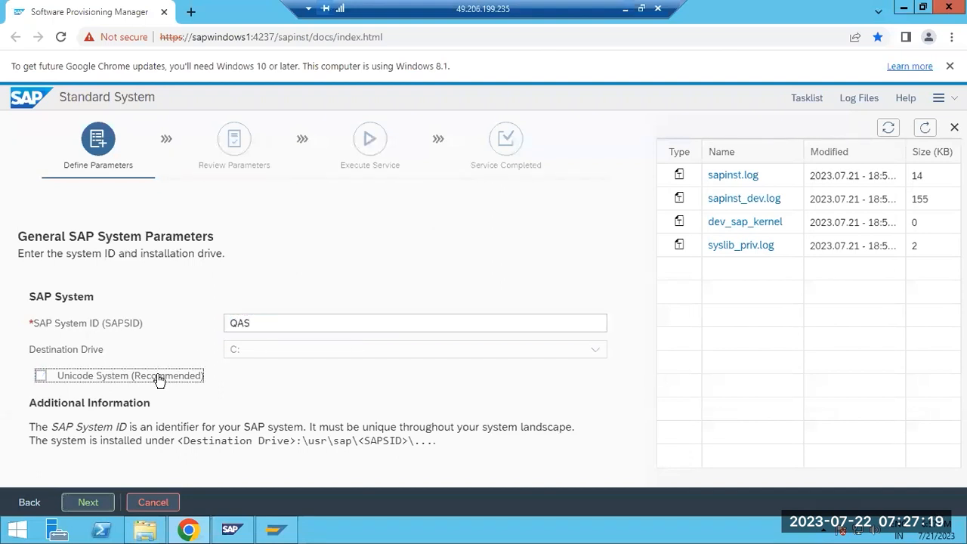
{"action": "left_click", "coordinate": [69, 378]}
{"action": "left_click", "coordinate": [88, 503]}
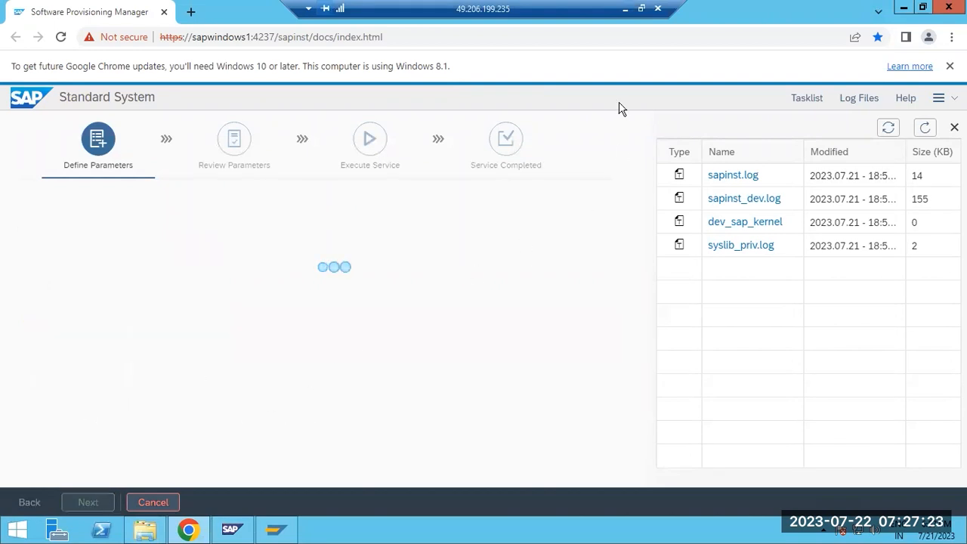
Step: Return to the Paint drawing and add two short horizontal lines inside the second large rectangle's inner box
{"action": "left_click", "coordinate": [626, 10]}
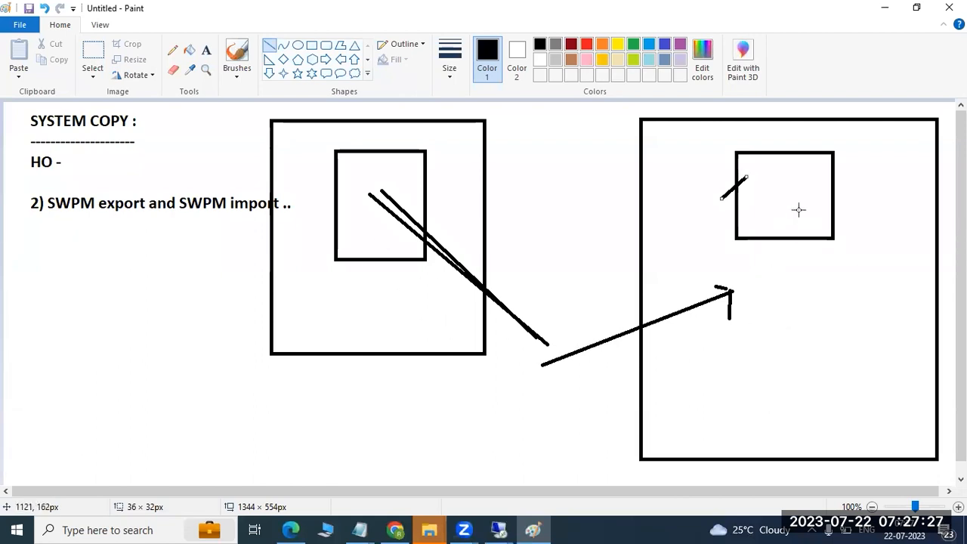
{"action": "mouse_move", "coordinate": [771, 188]}
{"action": "left_mouse_down"}
{"action": "mouse_move", "coordinate": [793, 188]}
{"action": "mouse_move", "coordinate": [792, 203]}
{"action": "left_mouse_up"}
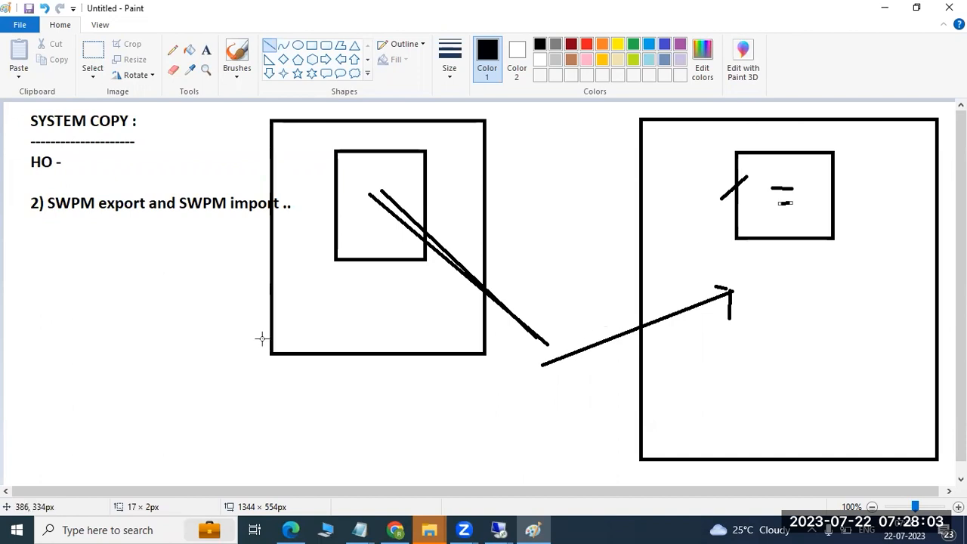
Step: Back in Software Provisioning Manager, turn off Set FQDN for SAP system and continue
{"action": "left_click", "coordinate": [500, 529]}
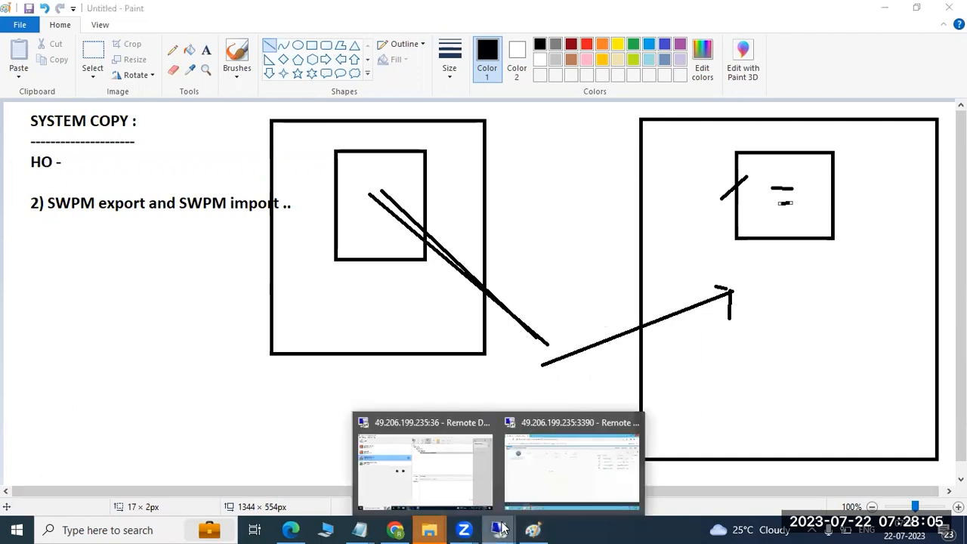
{"action": "left_click", "coordinate": [544, 479]}
{"action": "left_click", "coordinate": [145, 323]}
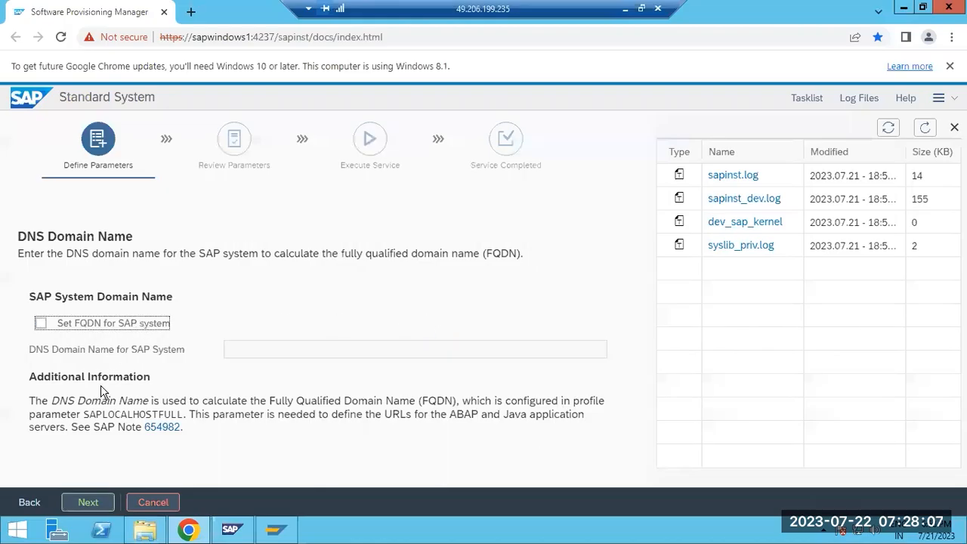
{"action": "left_click", "coordinate": [94, 502]}
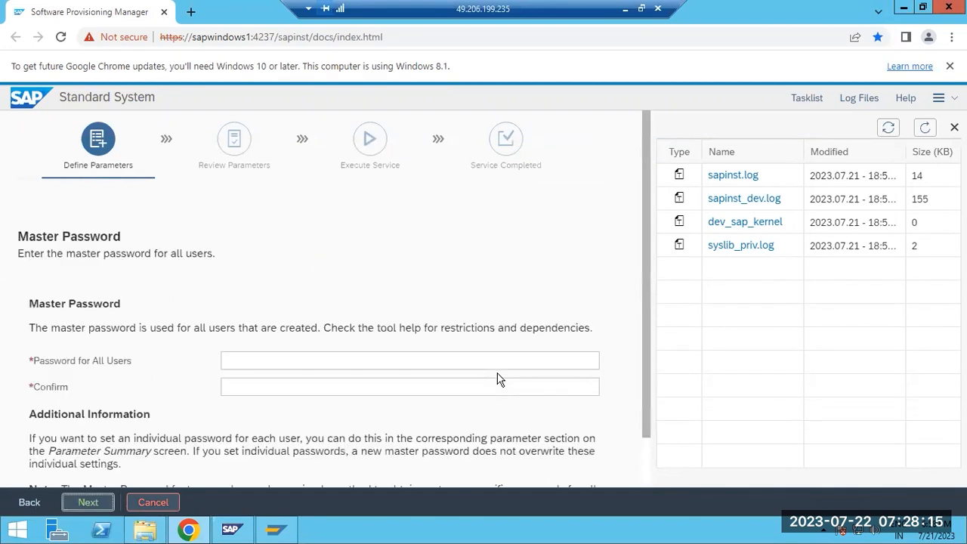
Step: Enter and confirm the master password for all users, and continue
{"action": "left_click", "coordinate": [491, 363]}
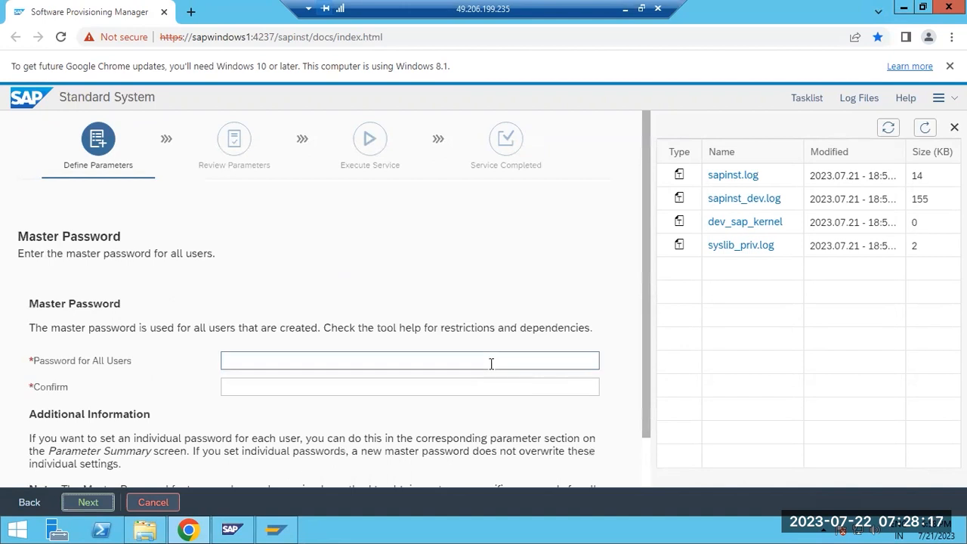
{"action": "type", "text": "W••••••••"}
{"action": "key", "text": "Tab"}
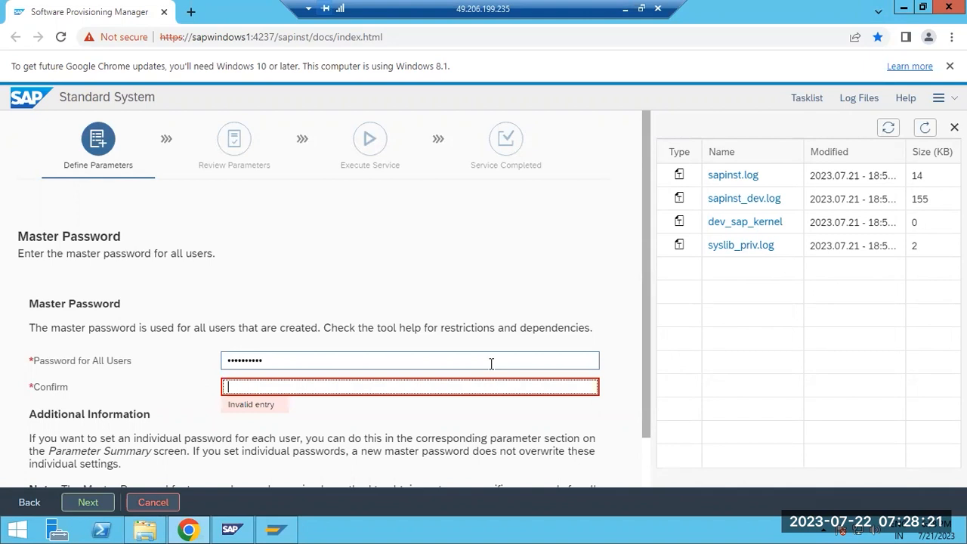
{"action": "type", "text": "••••••••••"}
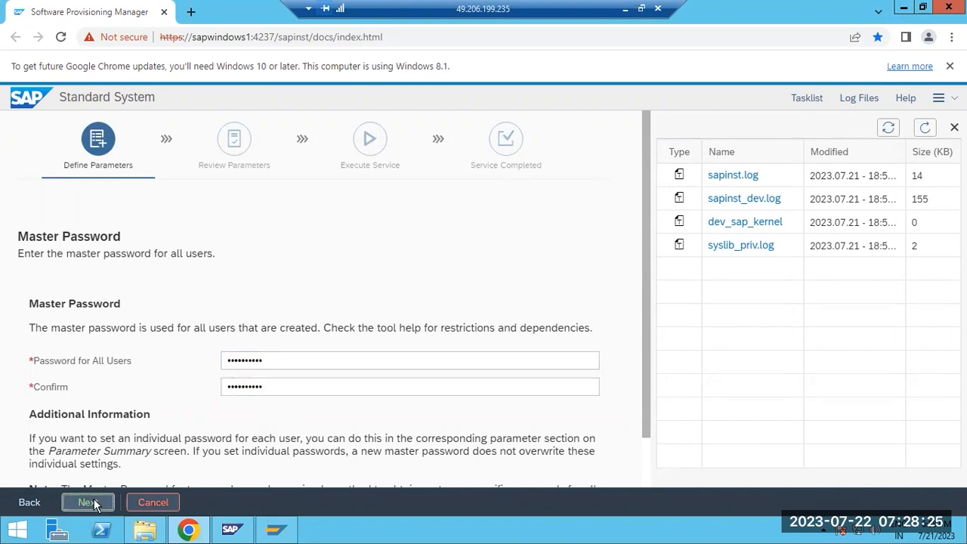
{"action": "left_click", "coordinate": [88, 501]}
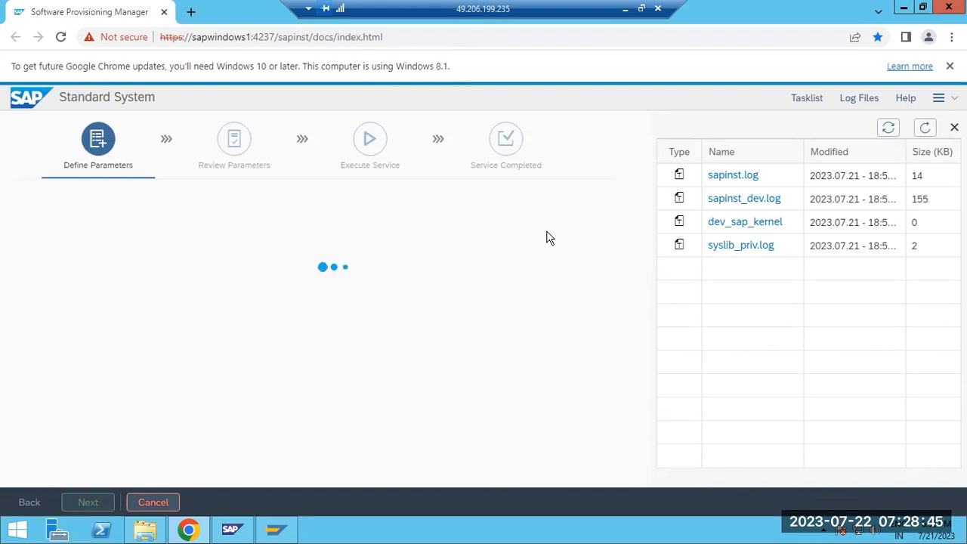
Step: Refresh the installer's log file list, and switch to File Explorer to select the ABAP folder in EXPORT-SWPM
{"action": "left_click", "coordinate": [925, 128]}
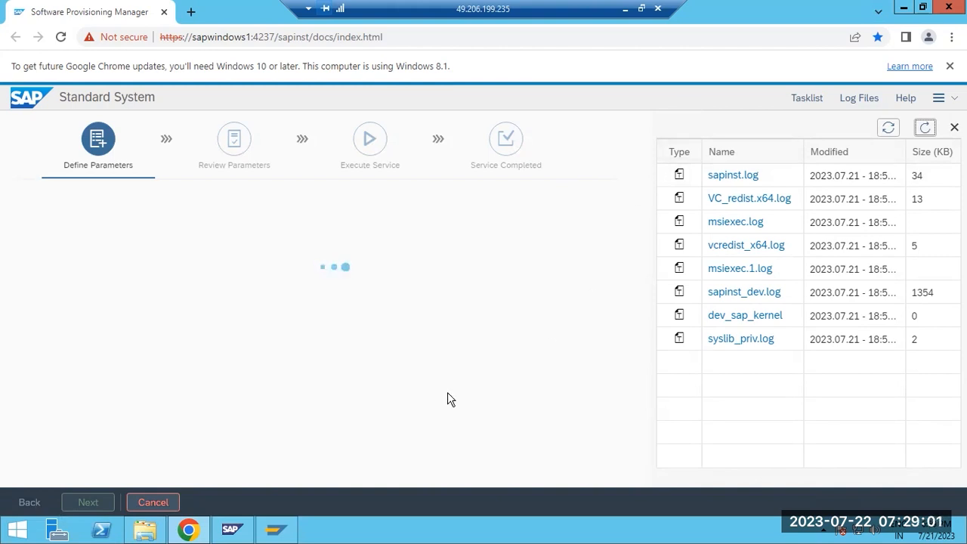
{"action": "left_click", "coordinate": [145, 530]}
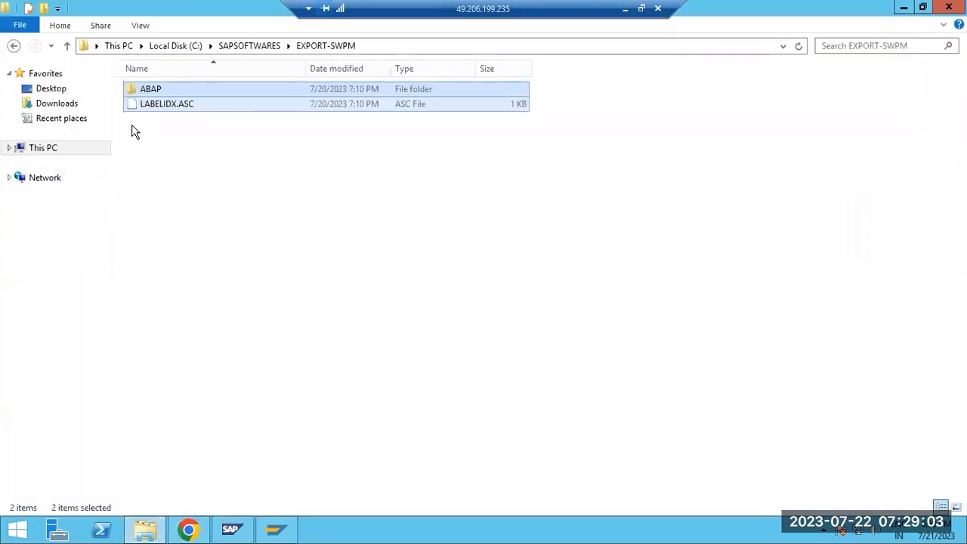
{"action": "left_click", "coordinate": [173, 95]}
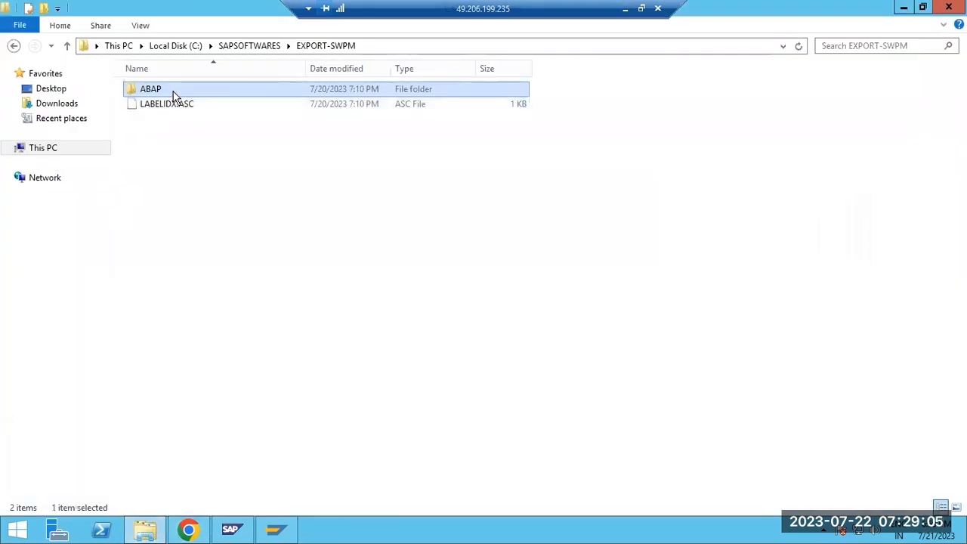
Step: Check the contents of the ABAP export folder, and in Software Provisioning Manager continue with Standard System Copy / Migration (Load-Based)
{"action": "double_click", "coordinate": [173, 95]}
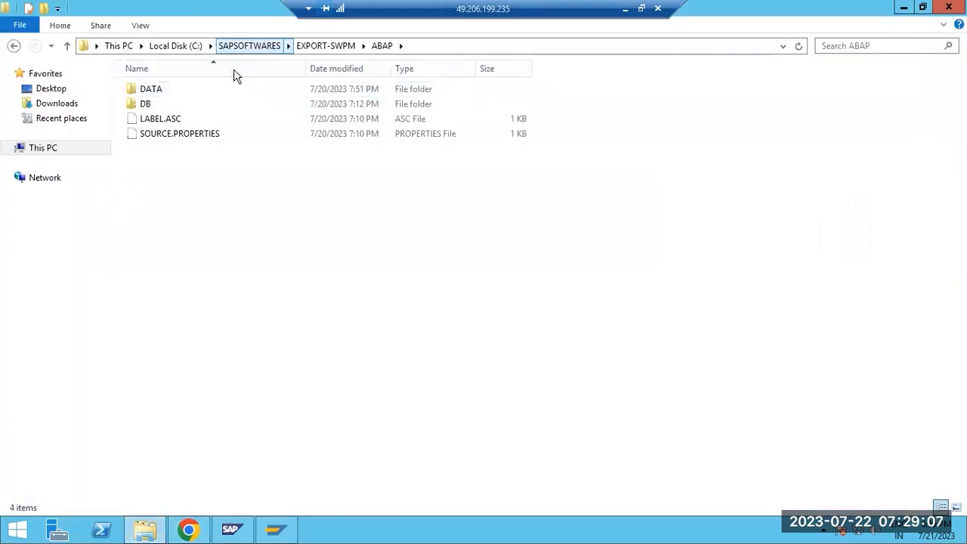
{"action": "left_click", "coordinate": [246, 45]}
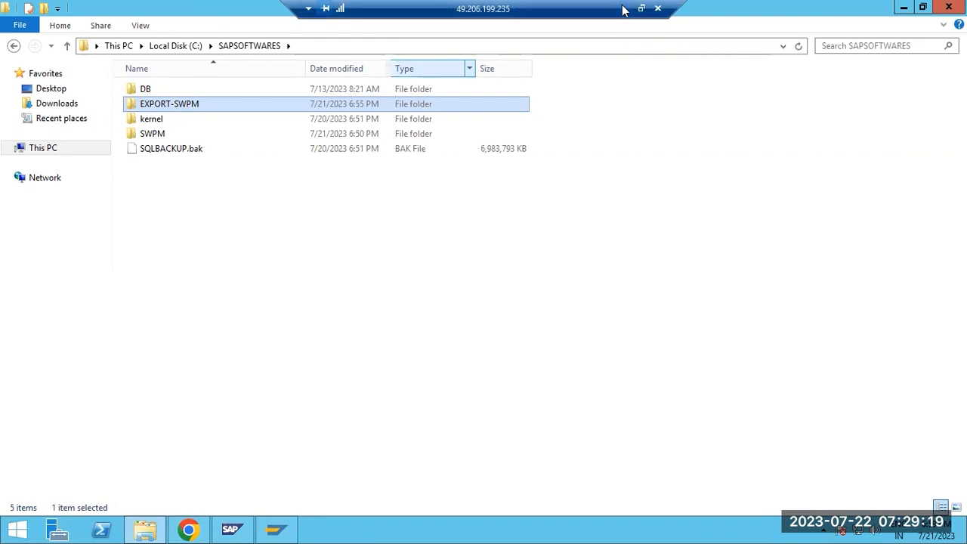
{"action": "left_click", "coordinate": [189, 530]}
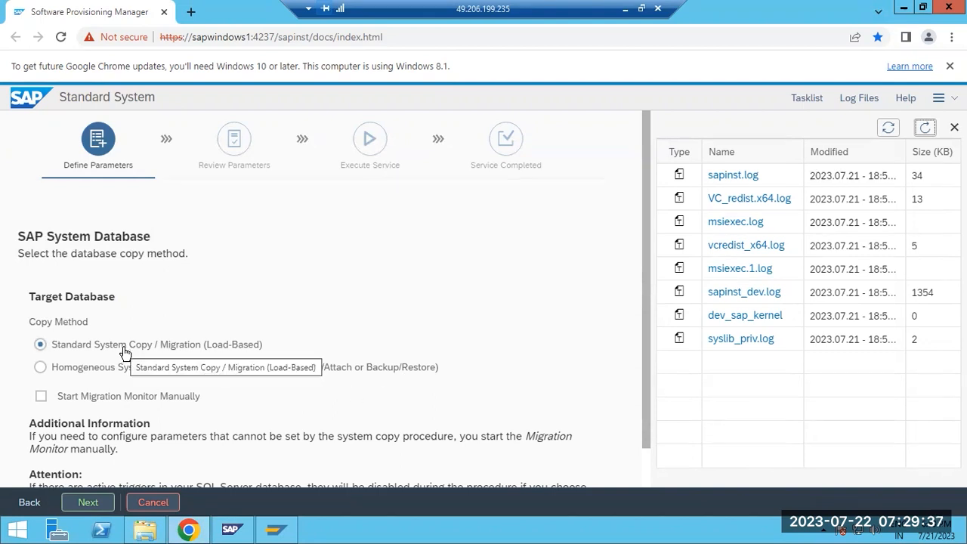
{"action": "left_click", "coordinate": [90, 500]}
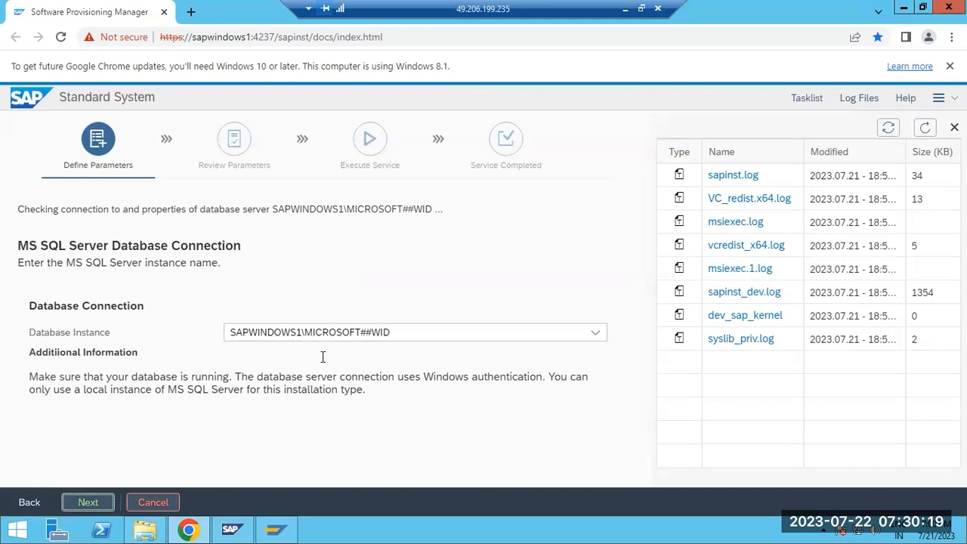
Step: Set the MS SQL Server database instance to SAPWINDOWS1, and continue with Create New Database (DBSID = SAPSID)
{"action": "left_click", "coordinate": [596, 333]}
{"action": "left_click", "coordinate": [350, 375]}
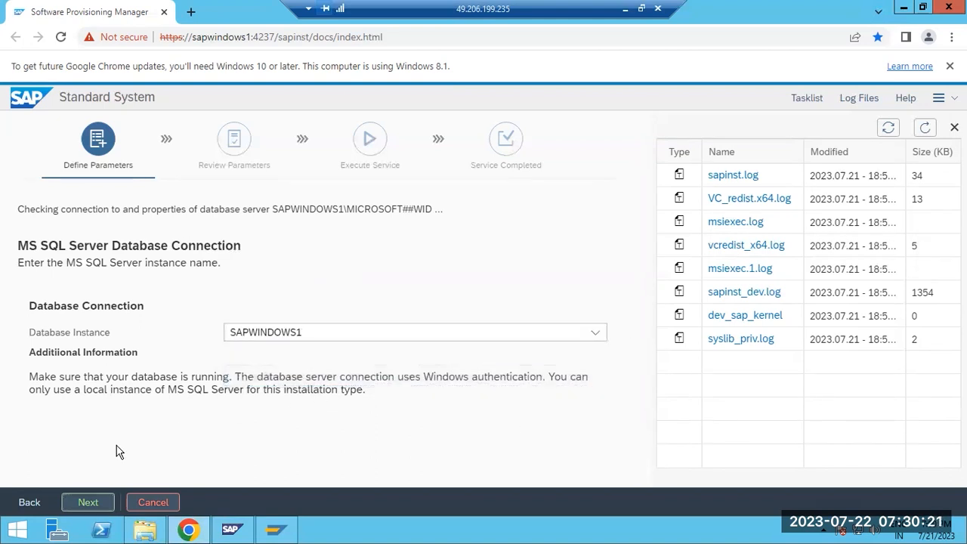
{"action": "left_click", "coordinate": [88, 502]}
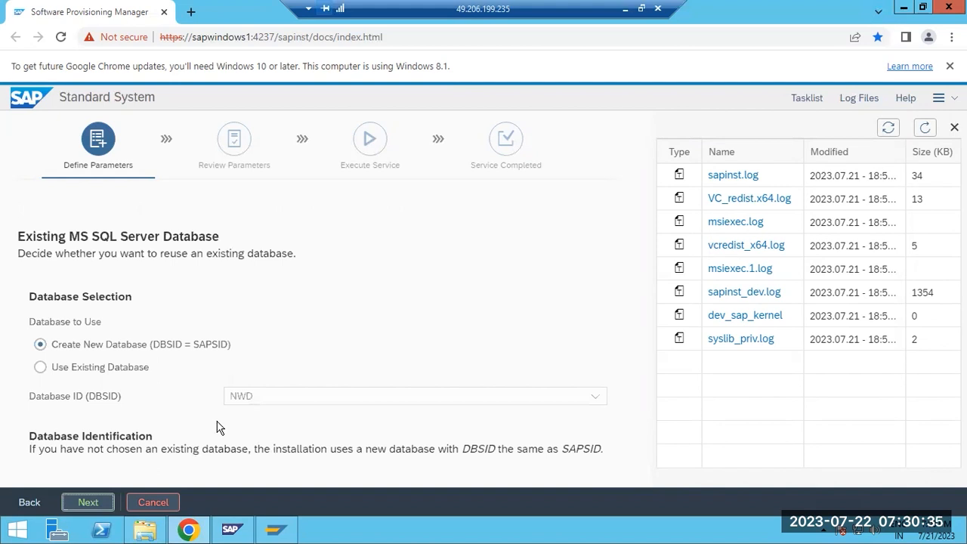
{"action": "left_click", "coordinate": [88, 502]}
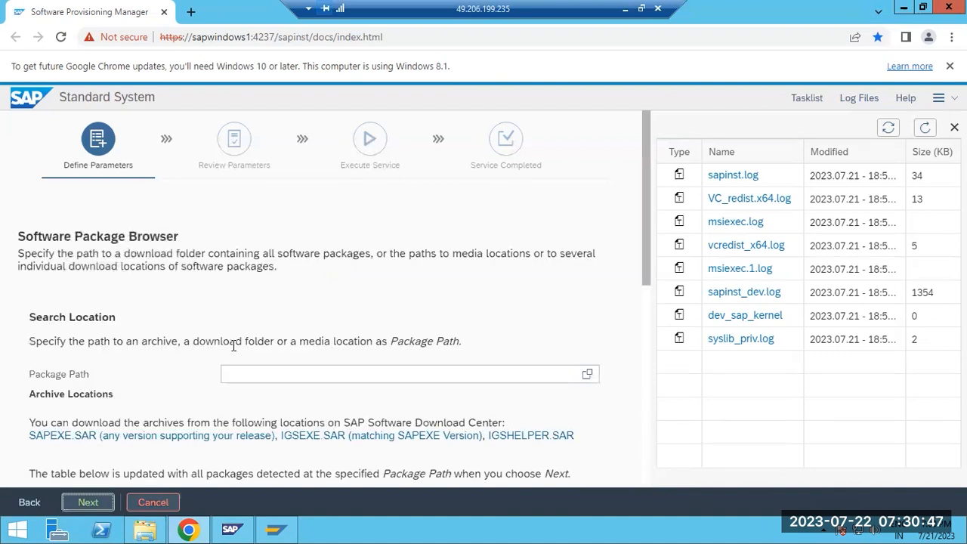
Step: Set the software package path to C:\SAPSOFTWARES\kernel and continue
{"action": "left_click", "coordinate": [578, 374]}
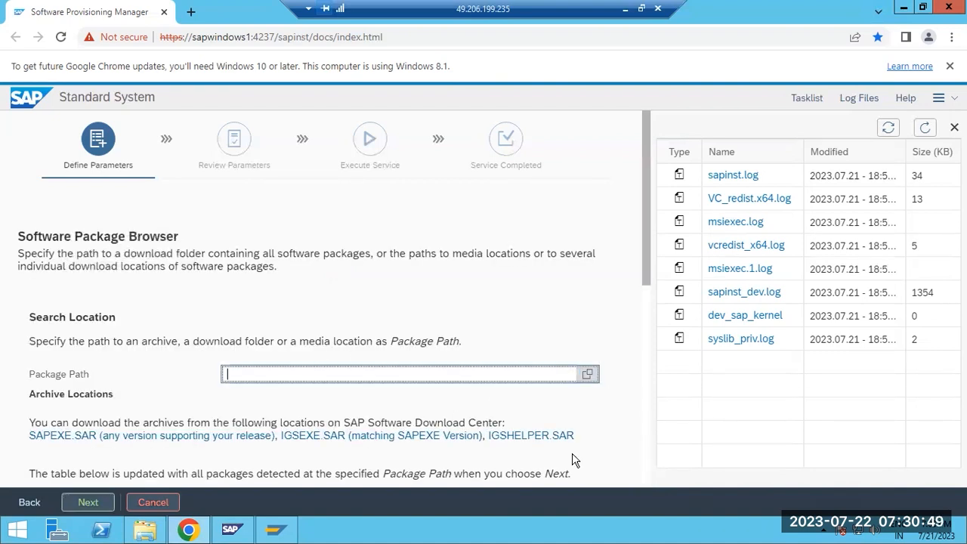
{"action": "left_click", "coordinate": [315, 171]}
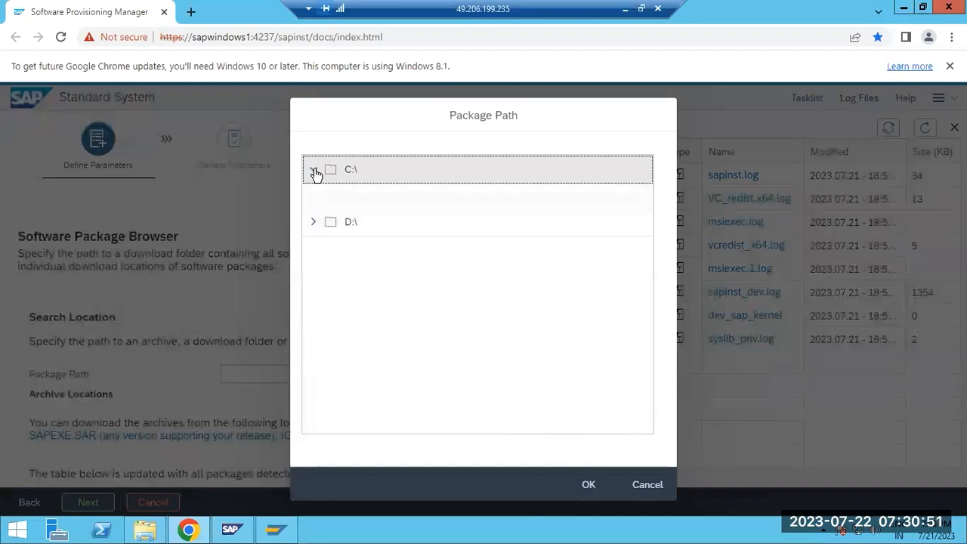
{"action": "scroll", "coordinate": [336, 348], "scroll_direction": "down", "scroll_amount": 8}
{"action": "scroll", "coordinate": [339, 359], "scroll_direction": "down", "scroll_amount": 5}
{"action": "left_click", "coordinate": [333, 221]}
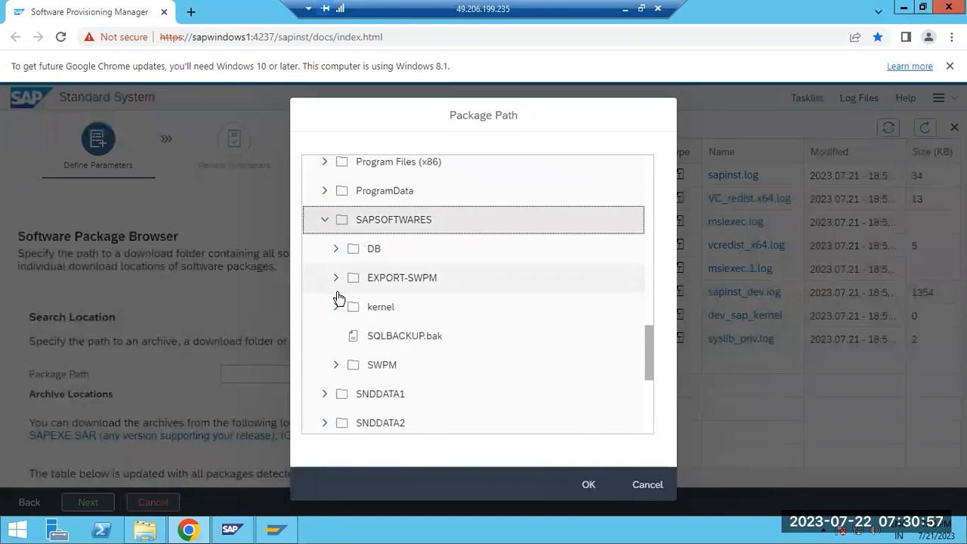
{"action": "left_click", "coordinate": [362, 308]}
{"action": "left_click", "coordinate": [583, 484]}
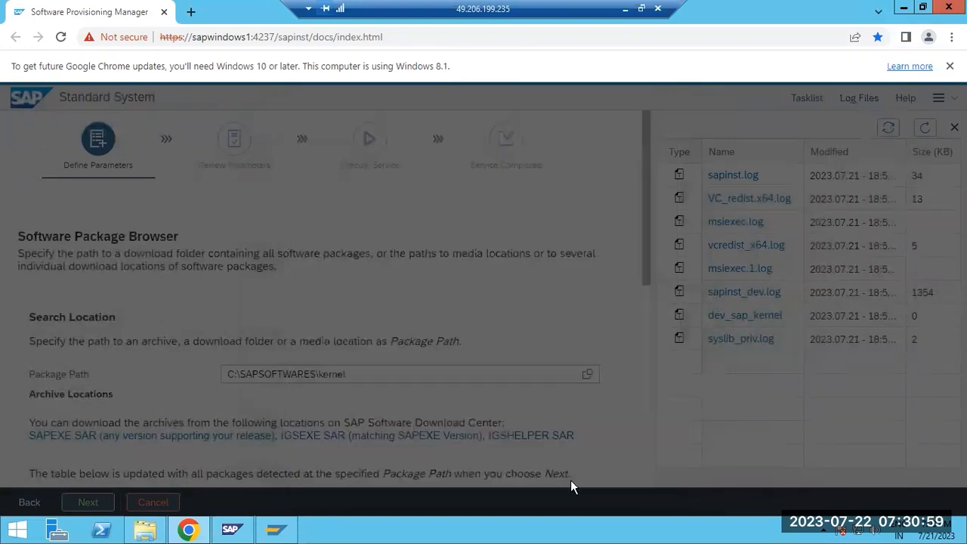
{"action": "left_click", "coordinate": [82, 499]}
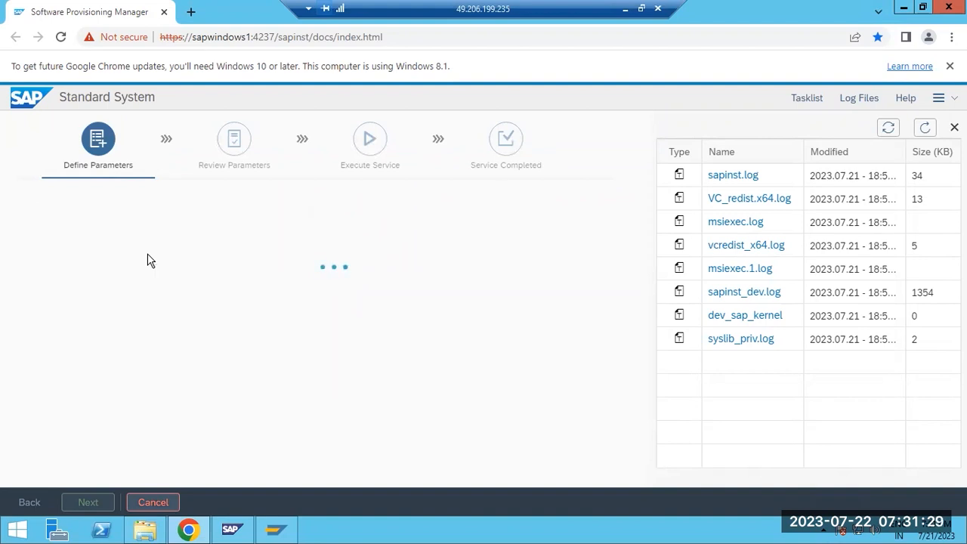
Step: Refresh the log file list and examine the latest SAPCAR extraction entries in sapinst.log
{"action": "left_click", "coordinate": [925, 128]}
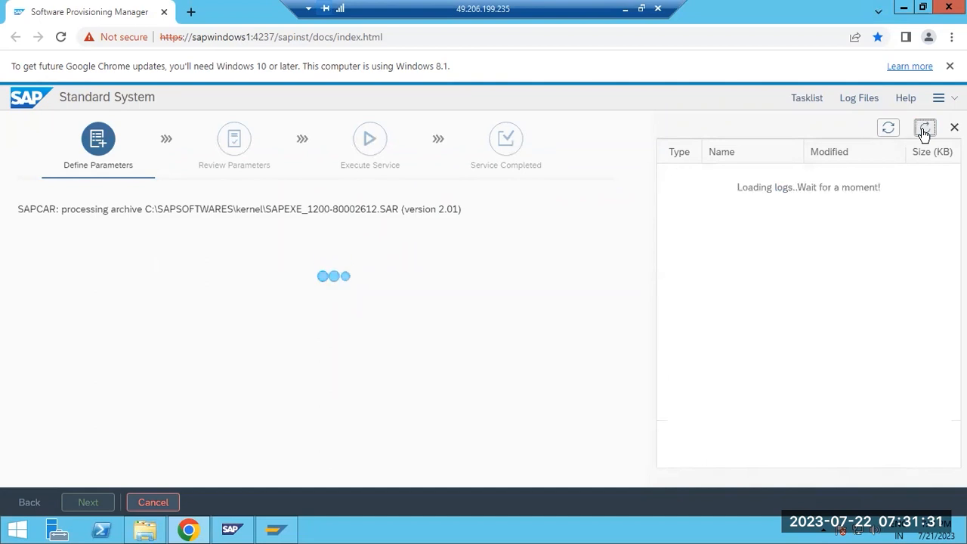
{"action": "left_click", "coordinate": [737, 176]}
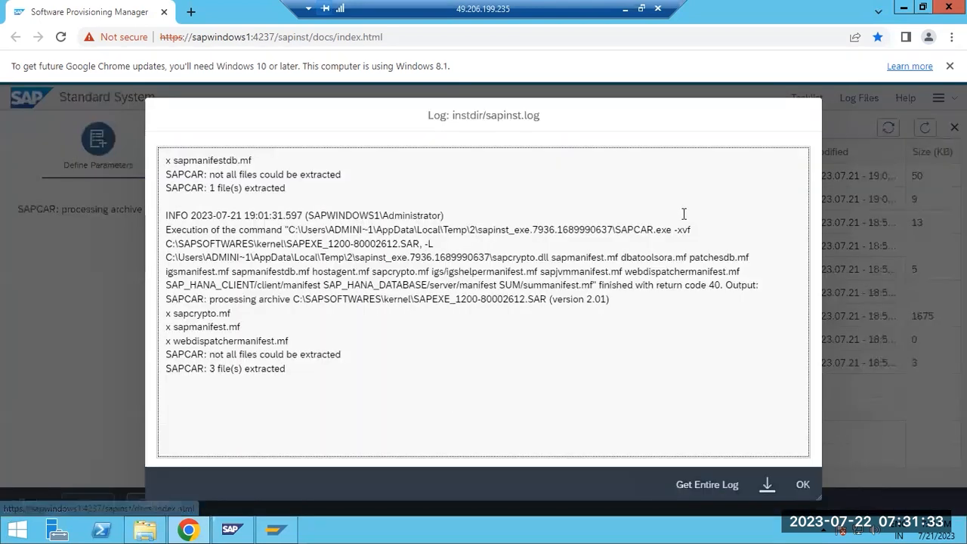
{"action": "left_click", "coordinate": [274, 382]}
{"action": "left_click_drag", "start_coordinate": [274, 382], "coordinate": [163, 260]}
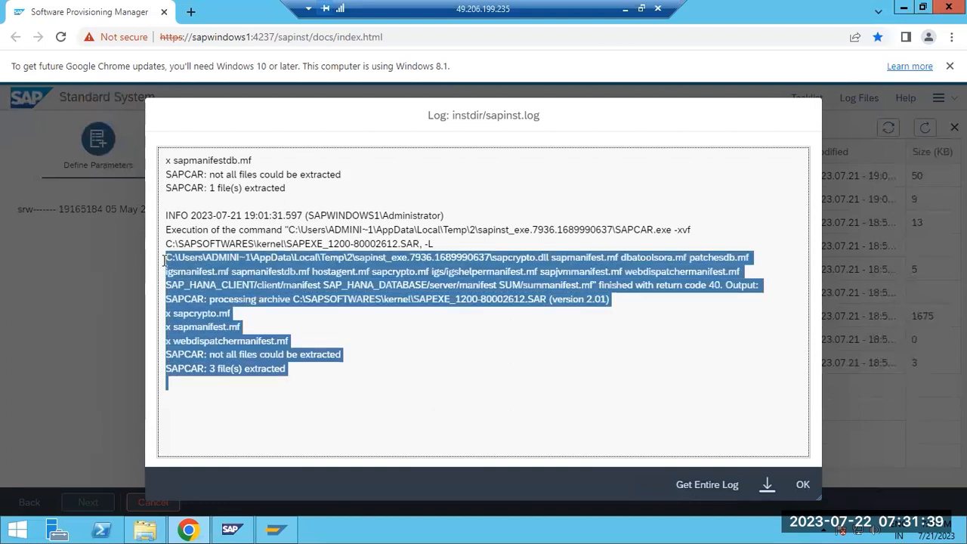
{"action": "left_click", "coordinate": [256, 268]}
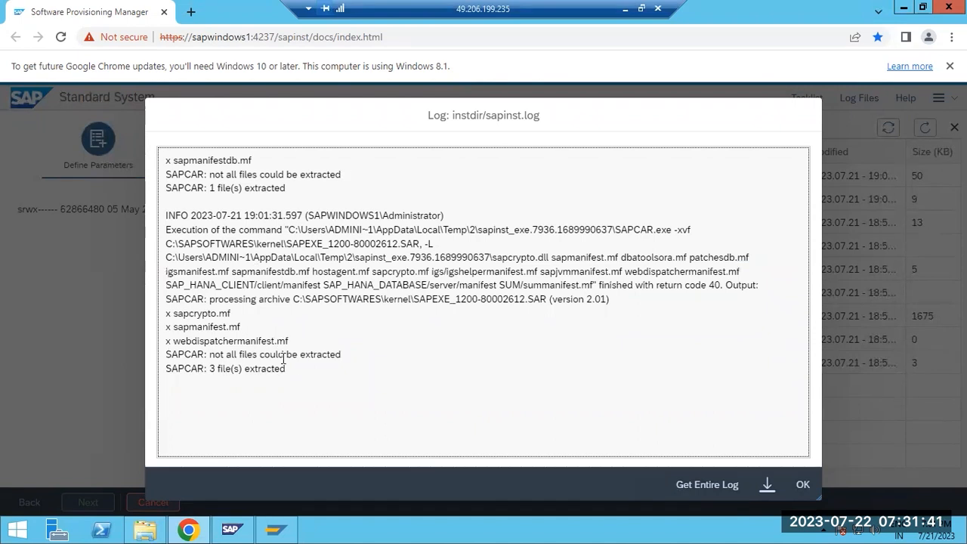
{"action": "left_click_drag", "start_coordinate": [302, 371], "coordinate": [194, 242]}
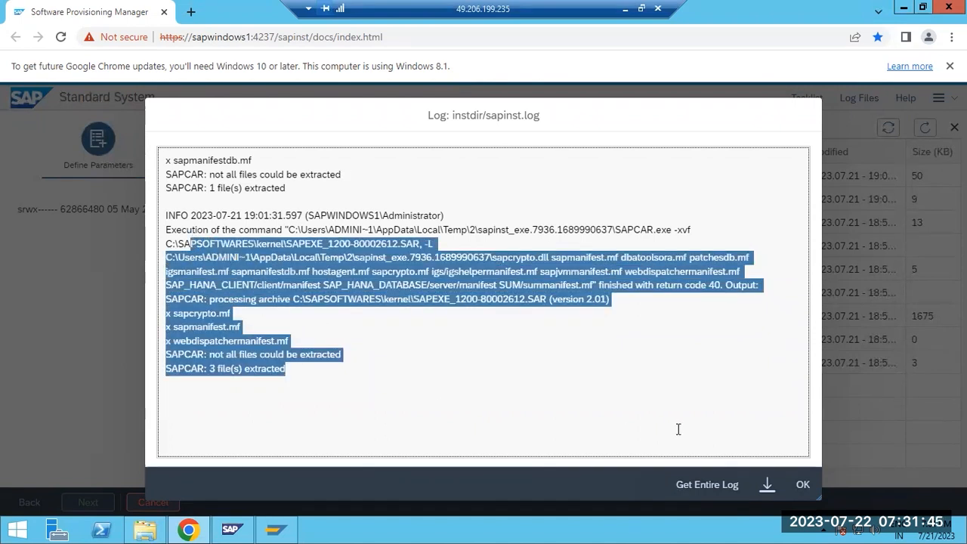
{"action": "left_click", "coordinate": [803, 484]}
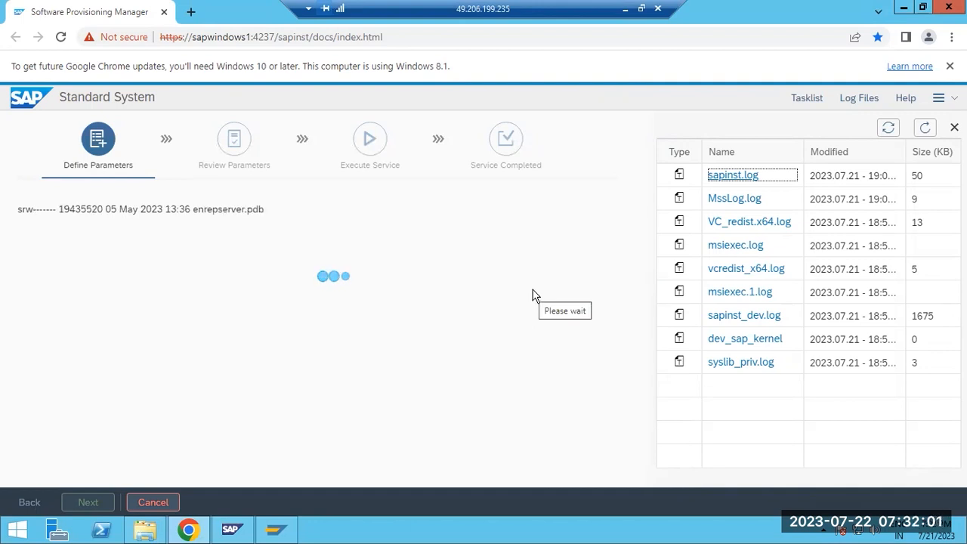
Step: Refresh the log file list during archive processing, and briefly view the SAP Logon connections
{"action": "left_click", "coordinate": [925, 127]}
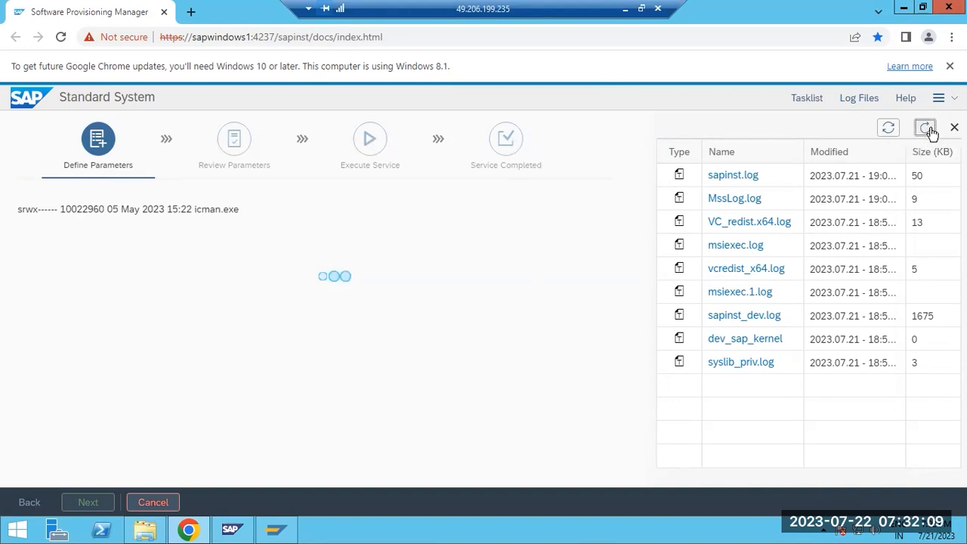
{"action": "left_click", "coordinate": [922, 133]}
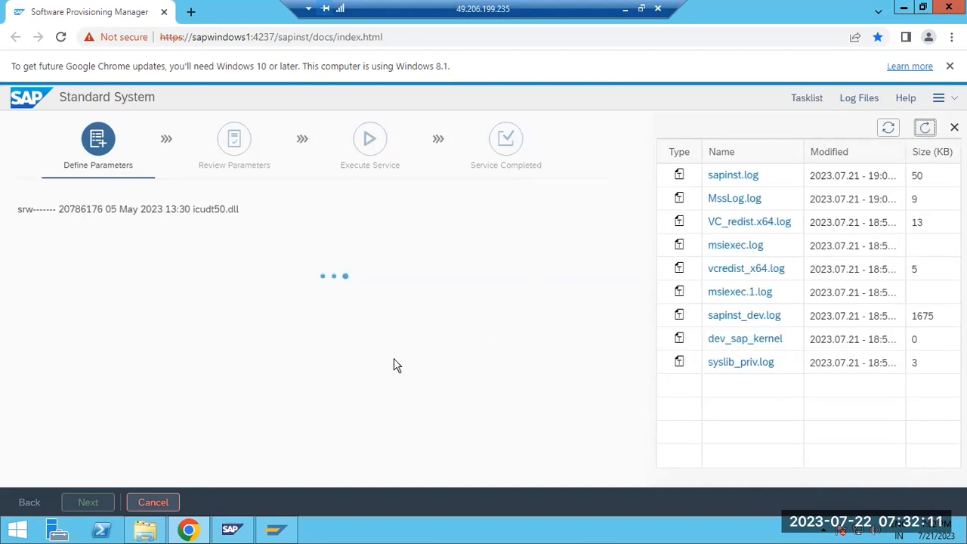
{"action": "left_click", "coordinate": [287, 533]}
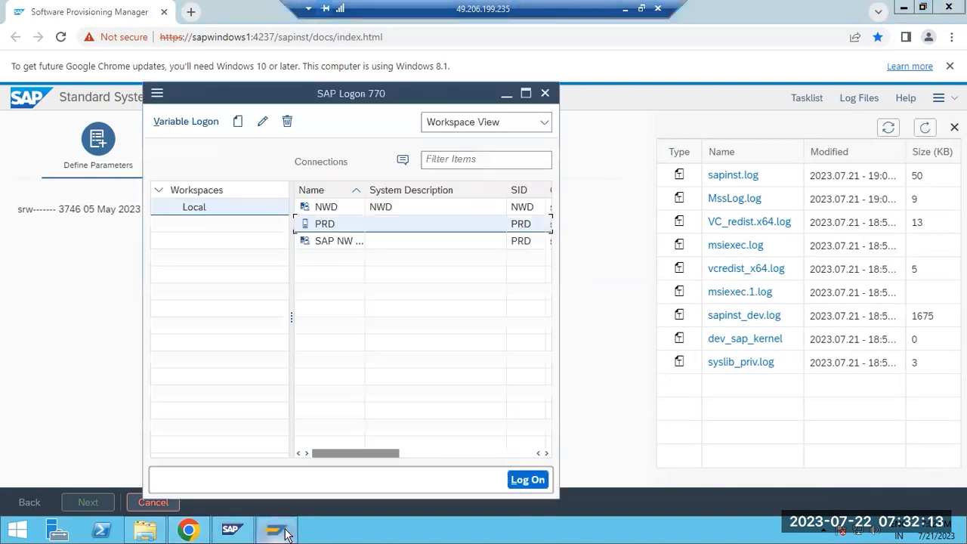
{"action": "left_click", "coordinate": [287, 533]}
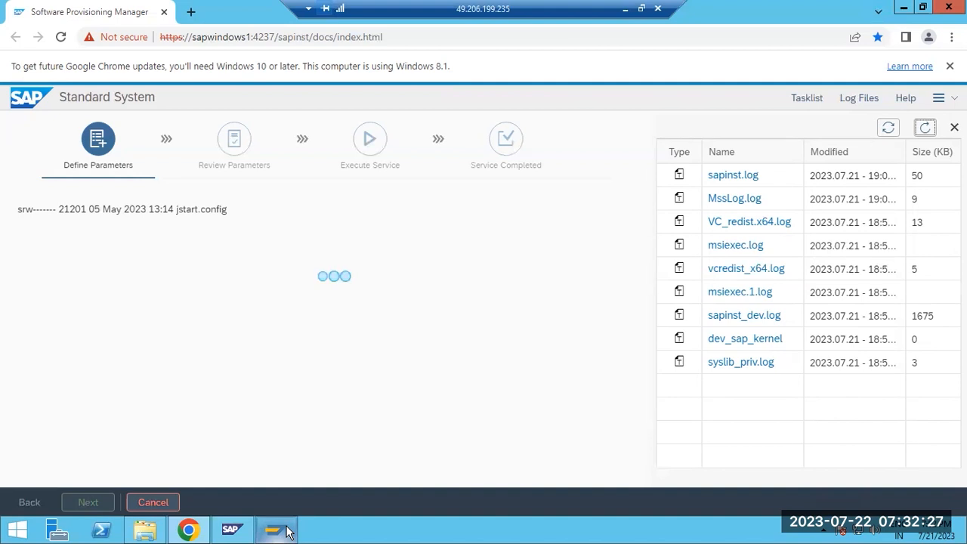
{"action": "left_click", "coordinate": [930, 130]}
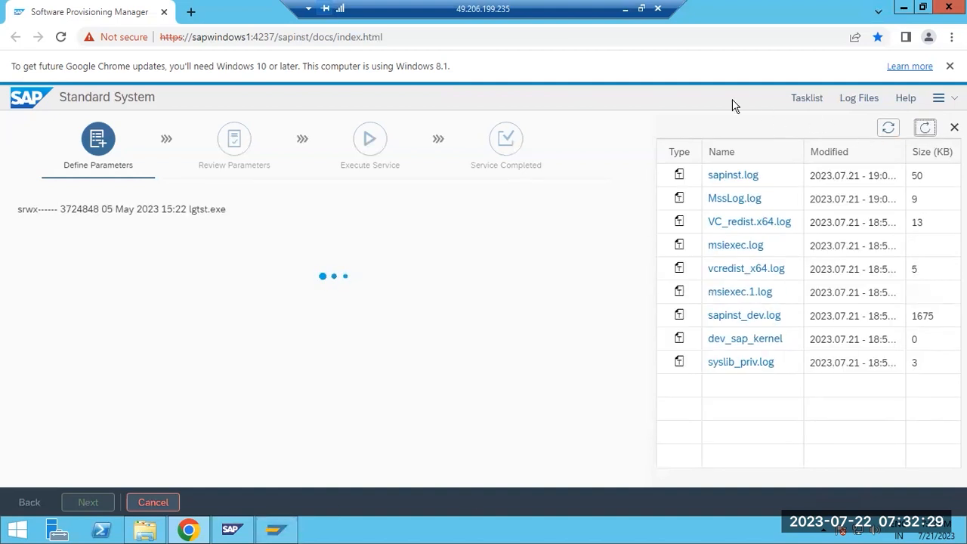
Step: Switch to Paint and draw lines below the first large rectangle, inside the second one, across its inner box's lower edge, and after "HO -"
{"action": "left_click", "coordinate": [625, 9]}
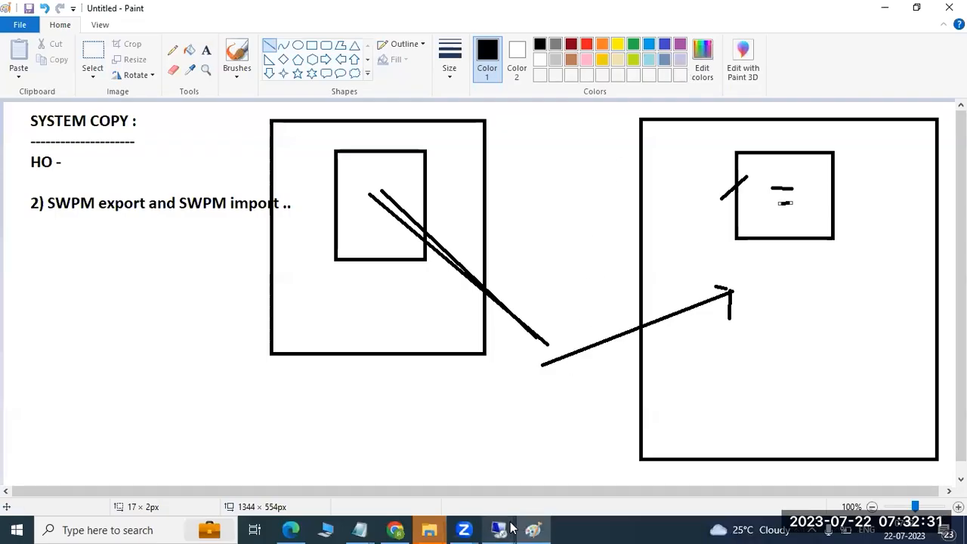
{"action": "left_click_drag", "start_coordinate": [343, 388], "coordinate": [381, 389]}
{"action": "left_click_drag", "start_coordinate": [733, 385], "coordinate": [784, 384]}
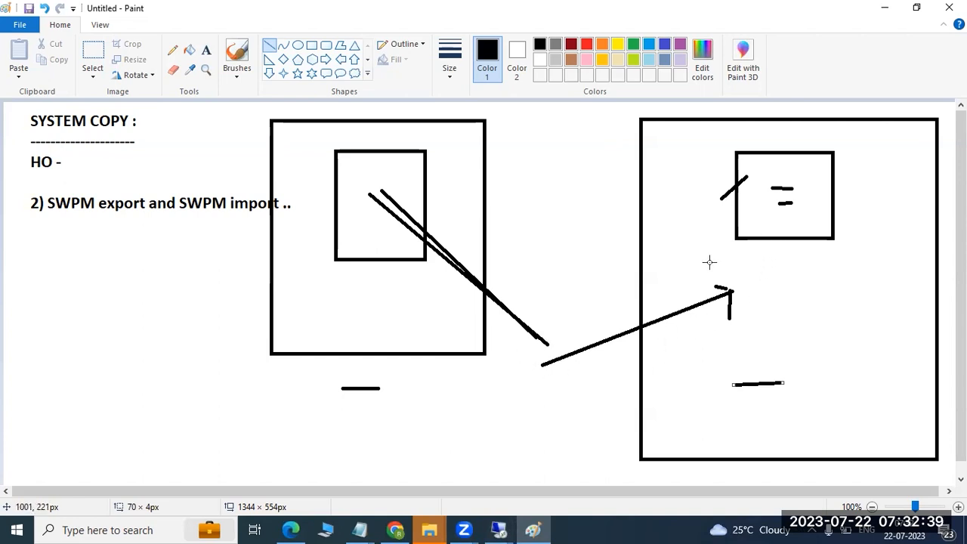
{"action": "left_click_drag", "start_coordinate": [819, 224], "coordinate": [829, 248]}
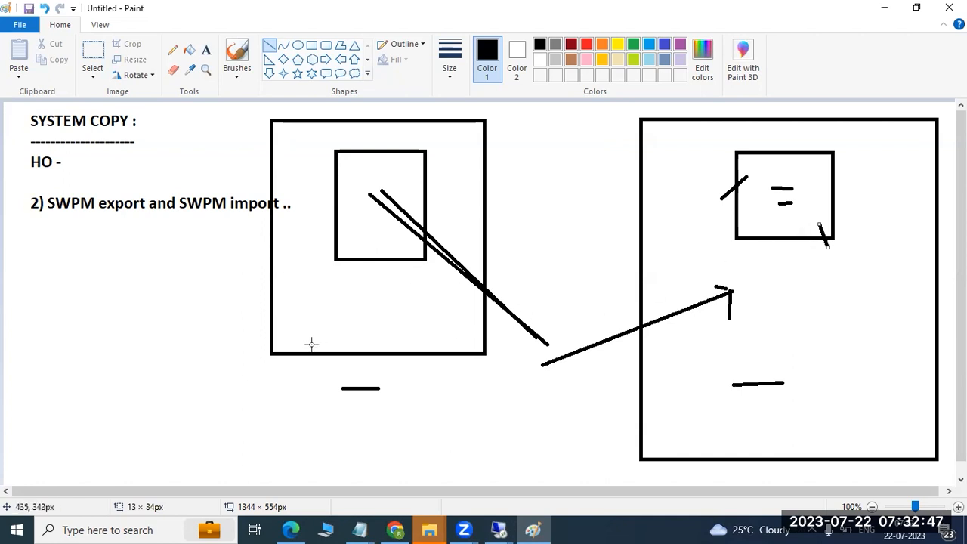
{"action": "left_click_drag", "start_coordinate": [101, 178], "coordinate": [189, 169]}
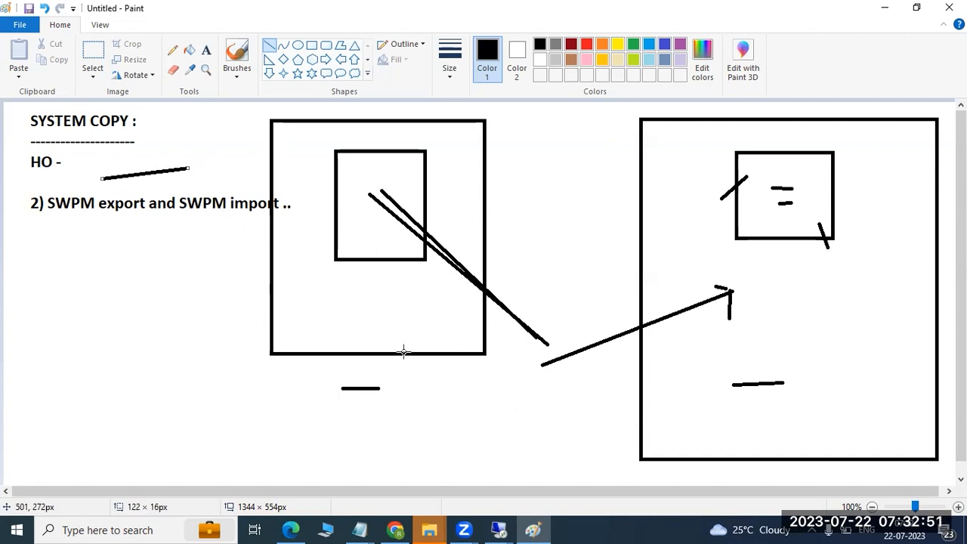
Step: Return to the Software Provisioning Manager remote session and briefly view the SAPSOFTWARES folder in File Explorer
{"action": "left_click", "coordinate": [499, 530]}
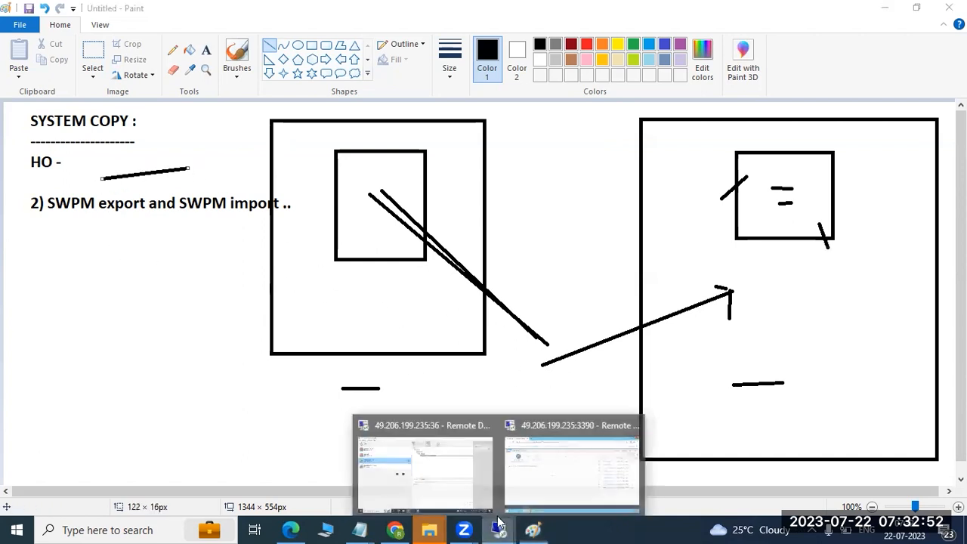
{"action": "left_click", "coordinate": [565, 458]}
{"action": "left_click", "coordinate": [17, 529]}
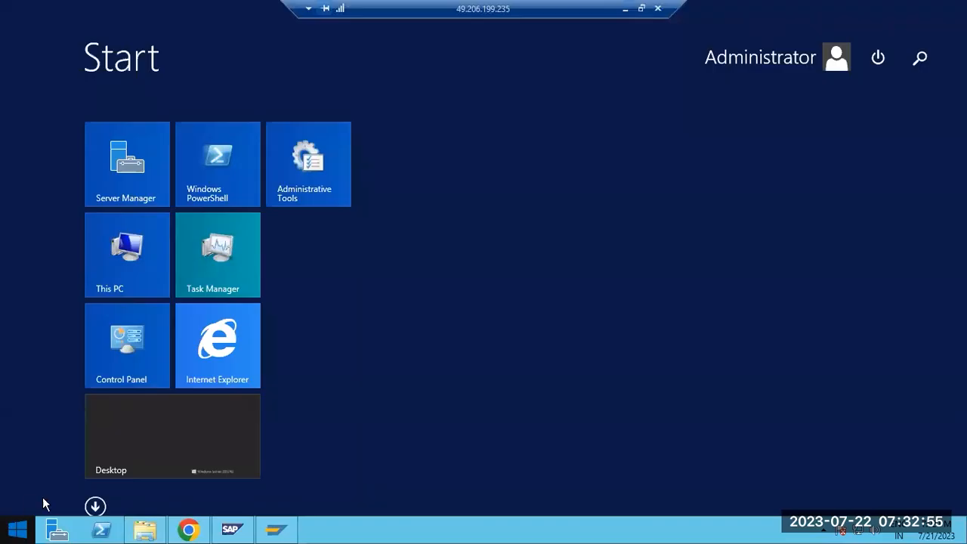
{"action": "left_click", "coordinate": [140, 435]}
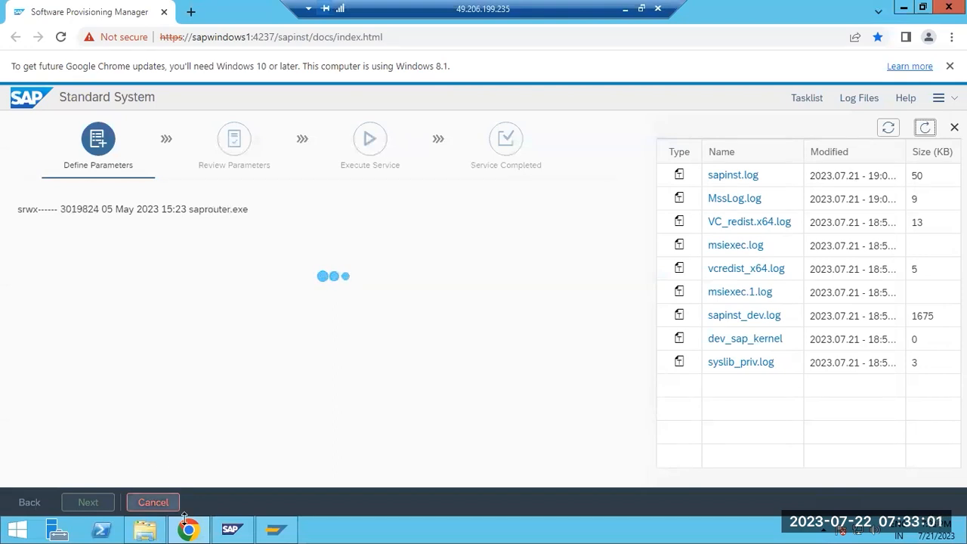
{"action": "left_click", "coordinate": [146, 531]}
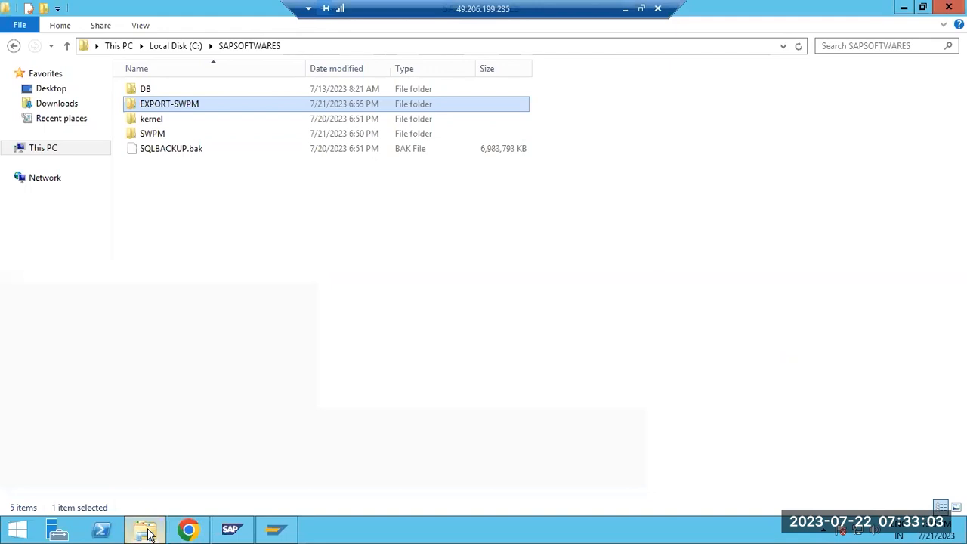
{"action": "left_click", "coordinate": [149, 533]}
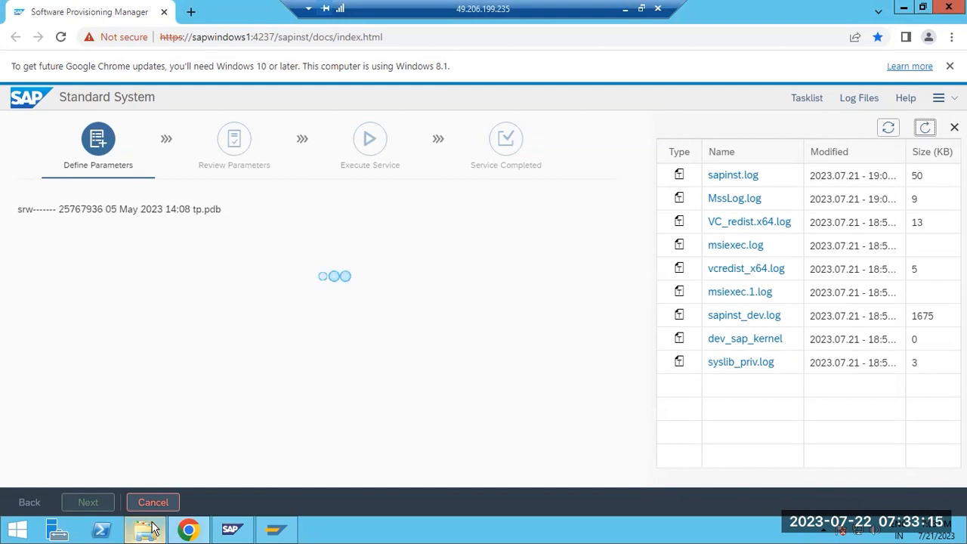
Step: Refresh the log file list and open sapinst.log to examine the kernel archive's manifest check
{"action": "left_click", "coordinate": [926, 128]}
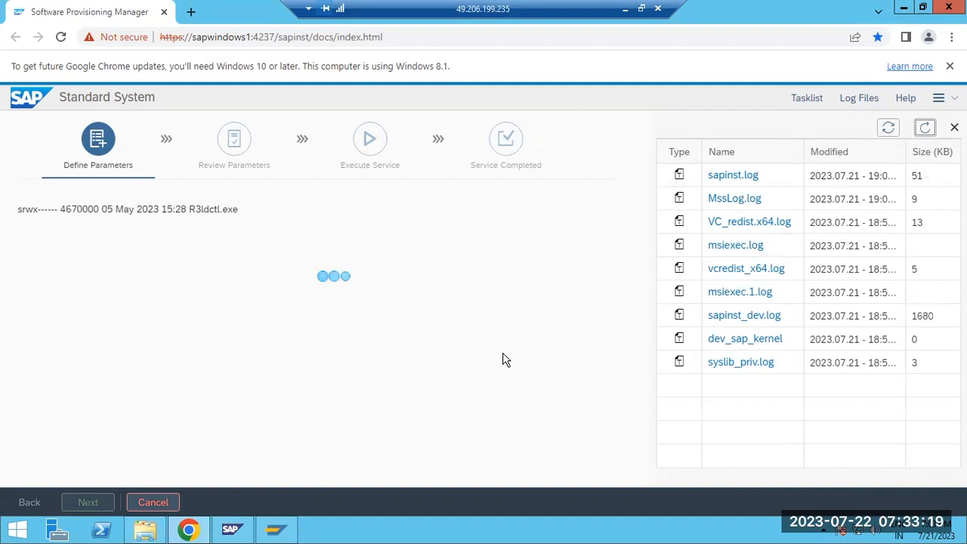
{"action": "left_click", "coordinate": [927, 130]}
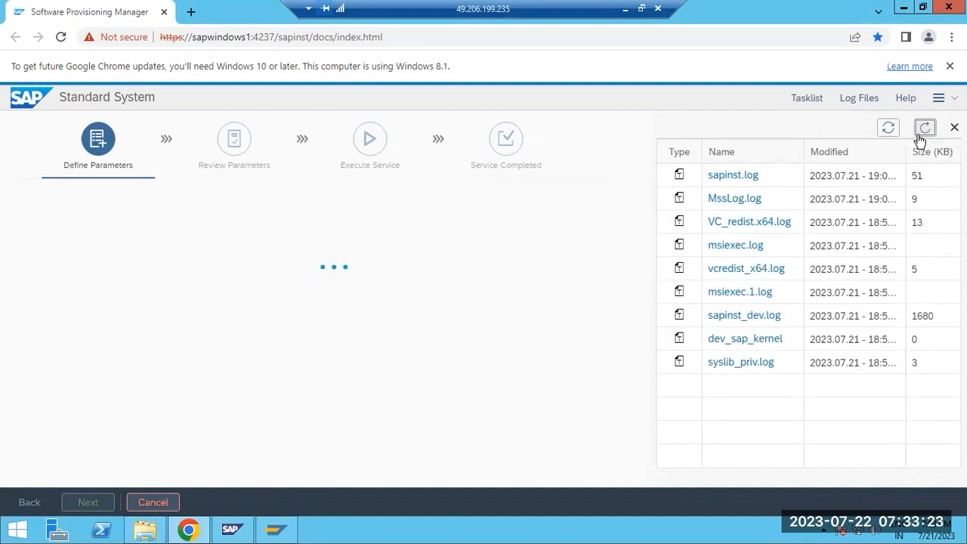
{"action": "left_click", "coordinate": [736, 176]}
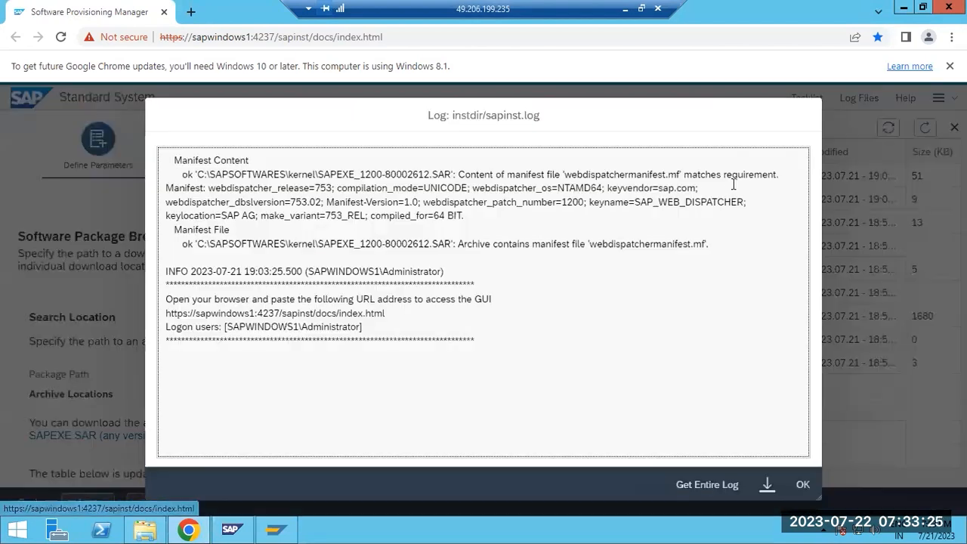
Step: Close the log, review the detected kernel packages, proceed to the prerequisites check and refresh the log file list
{"action": "left_click", "coordinate": [803, 484]}
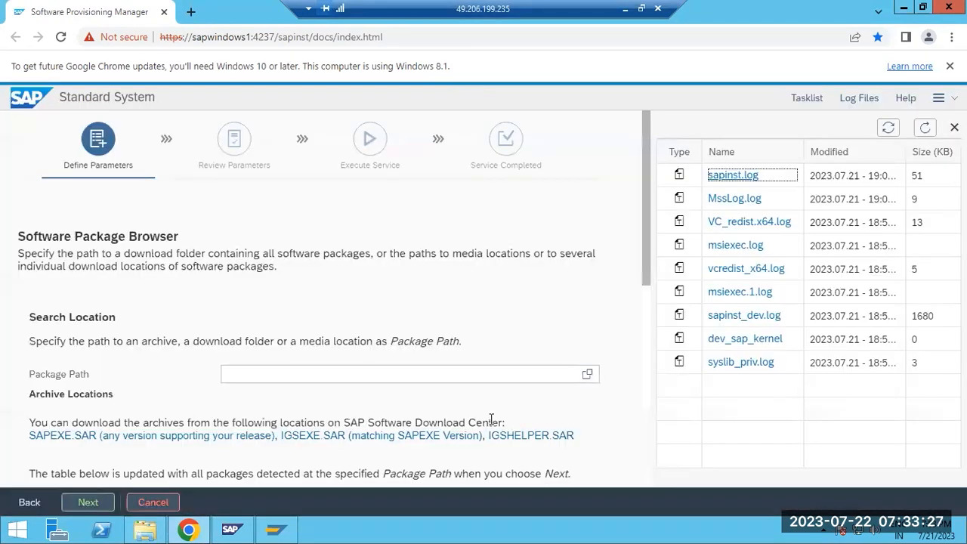
{"action": "scroll", "coordinate": [487, 437], "scroll_direction": "down", "scroll_amount": 2}
{"action": "scroll", "coordinate": [488, 437], "scroll_direction": "down", "scroll_amount": 4}
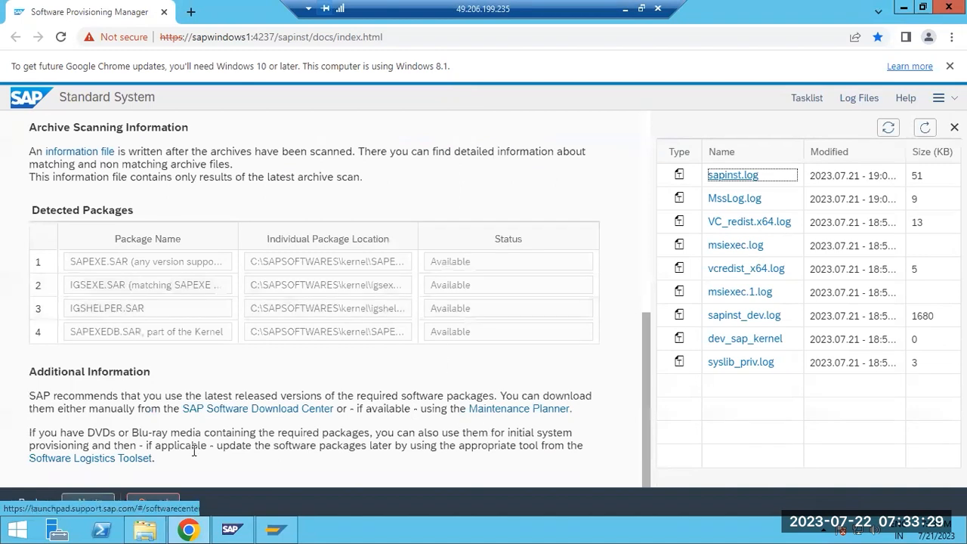
{"action": "left_click", "coordinate": [81, 505]}
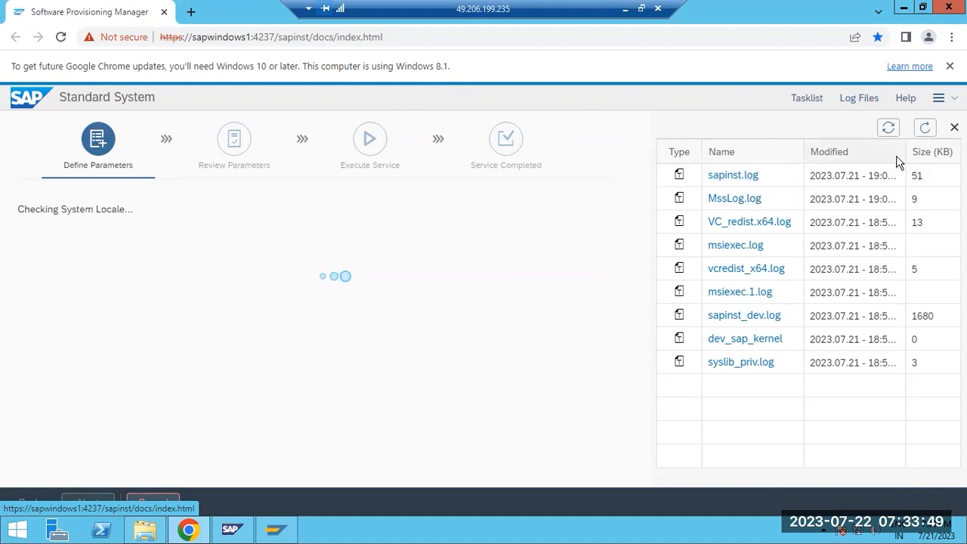
{"action": "left_click", "coordinate": [930, 130]}
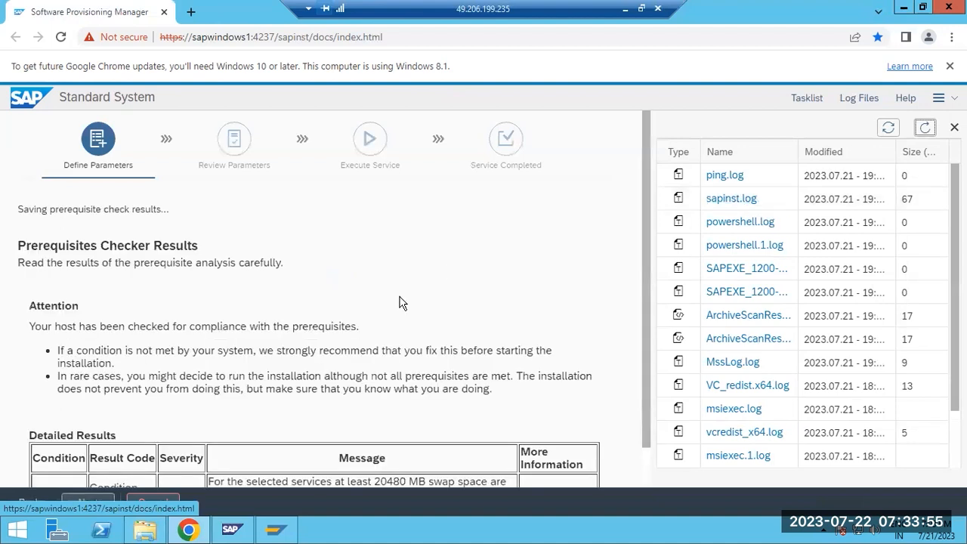
Step: Continue past the prerequisites checker results, choose not to repeat the checks, and refresh the log file list
{"action": "left_click", "coordinate": [88, 502]}
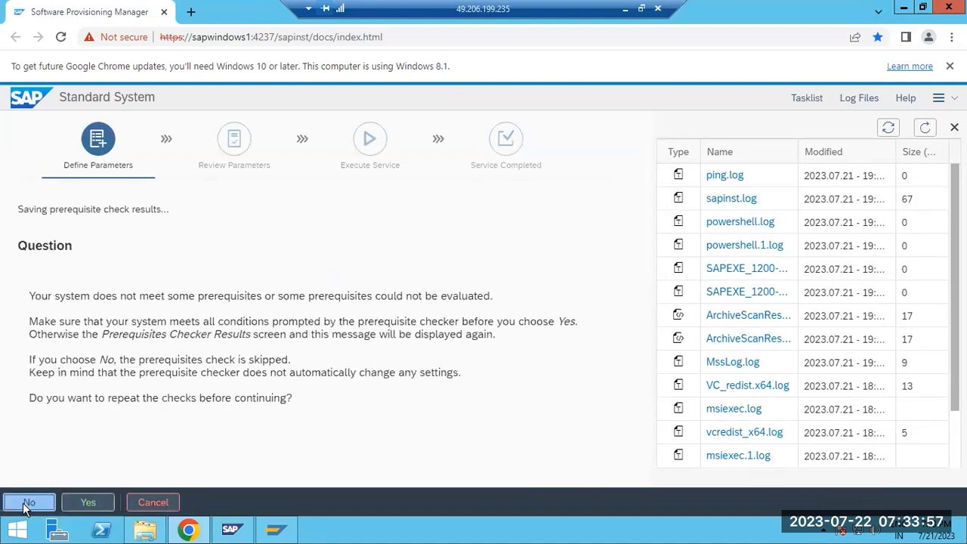
{"action": "left_click", "coordinate": [25, 505]}
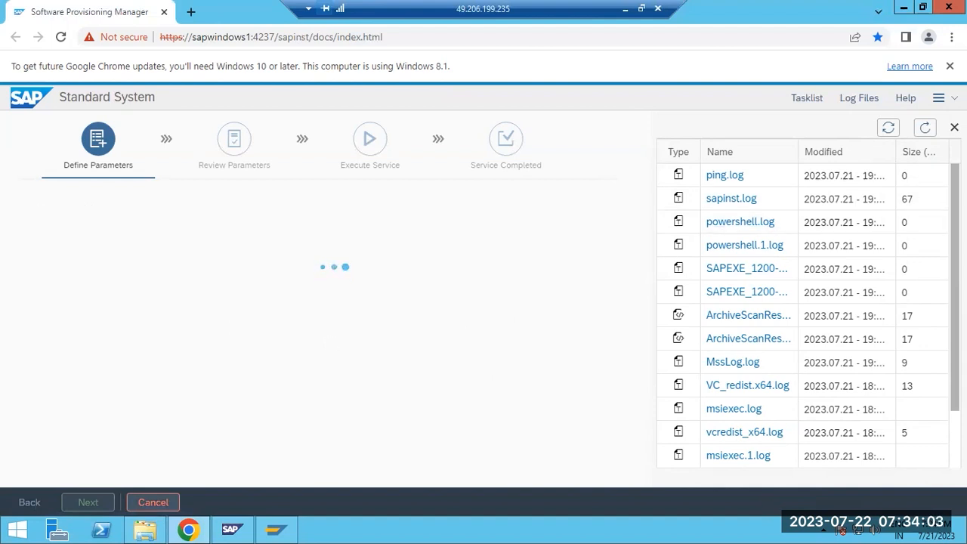
{"action": "left_click", "coordinate": [926, 128]}
Step: Turn off the SAP Host Agent upgrade, proceed, and refresh the log file list until the media request is ready
{"action": "left_click", "coordinate": [237, 330]}
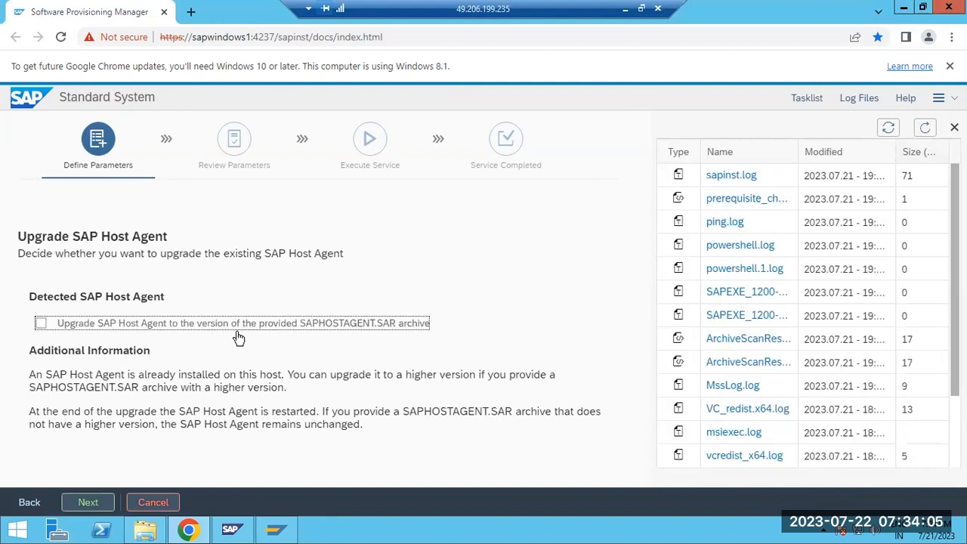
{"action": "left_click", "coordinate": [83, 502]}
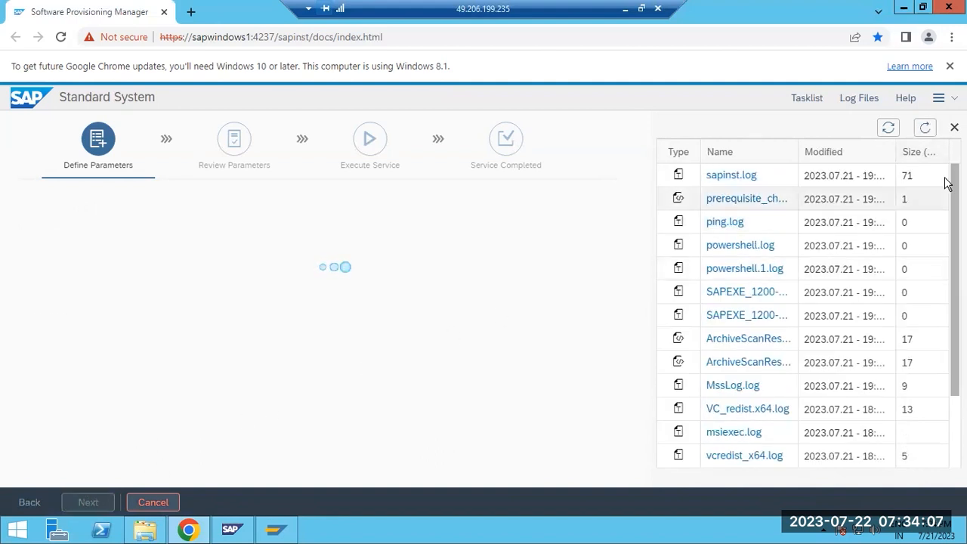
{"action": "left_click", "coordinate": [927, 132]}
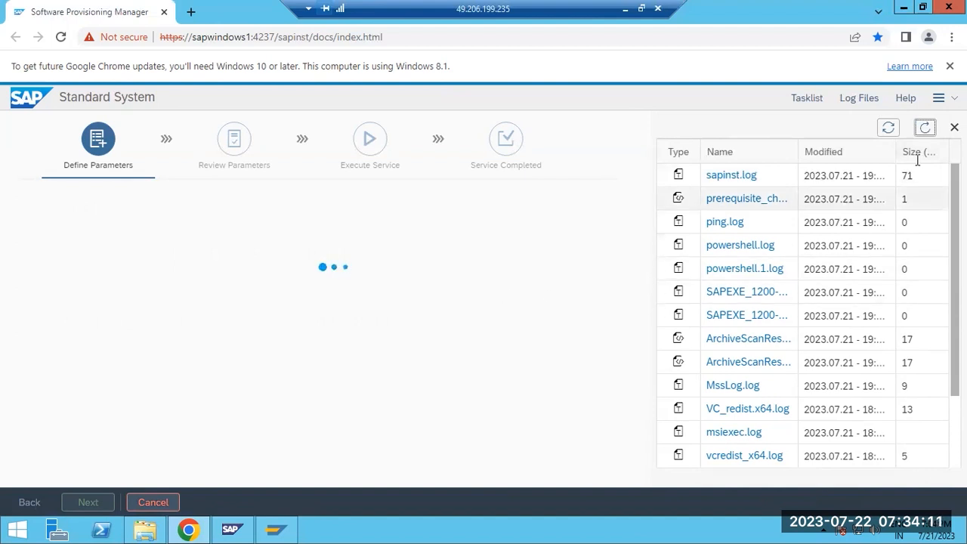
{"action": "left_click", "coordinate": [928, 130]}
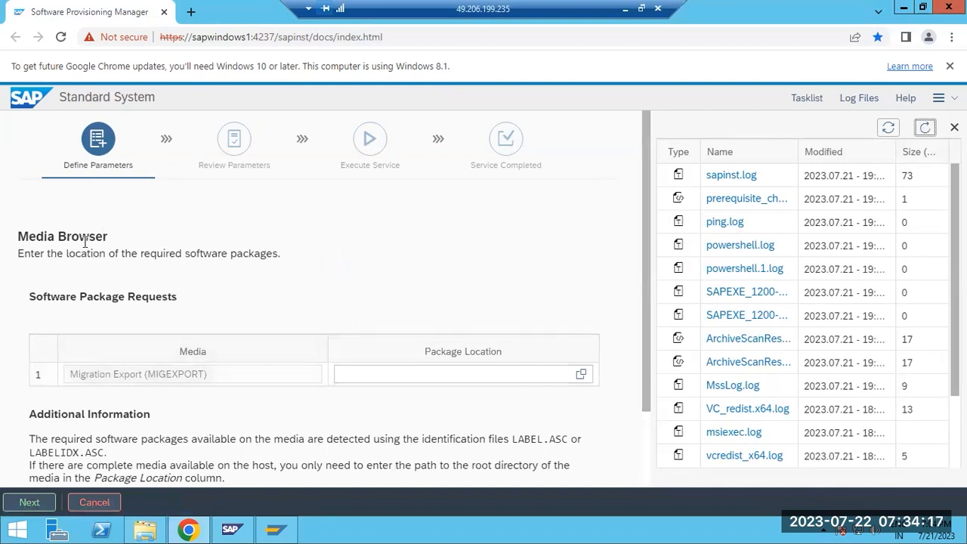
Step: Set the Migration Export package location to C:\SAPSOFTWARES\EXPORT-SWPM\LABELIDX.ASC and proceed
{"action": "left_click", "coordinate": [581, 374]}
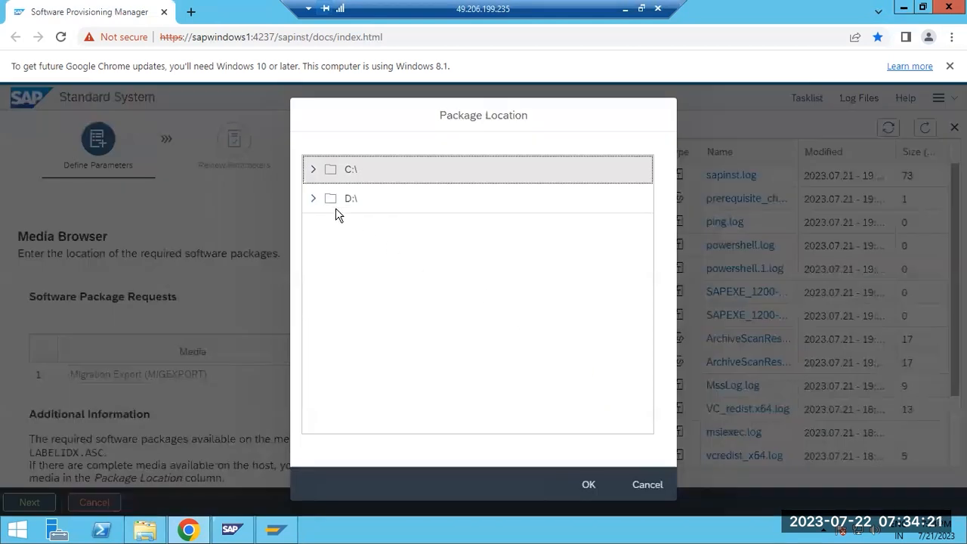
{"action": "left_click", "coordinate": [313, 169]}
{"action": "scroll", "coordinate": [359, 340], "scroll_direction": "down", "scroll_amount": 3}
{"action": "scroll", "coordinate": [363, 347], "scroll_direction": "down", "scroll_amount": 10}
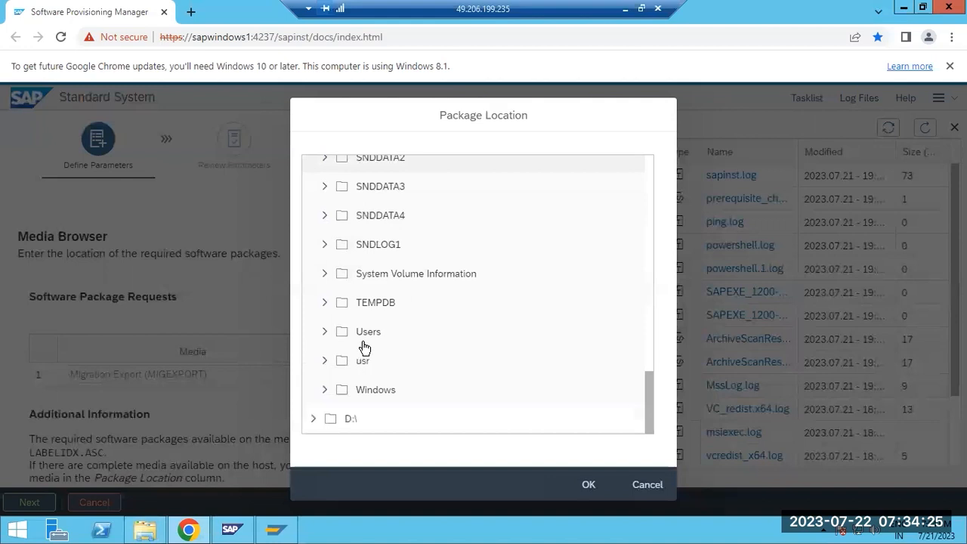
{"action": "scroll", "coordinate": [340, 331], "scroll_direction": "up", "scroll_amount": 1}
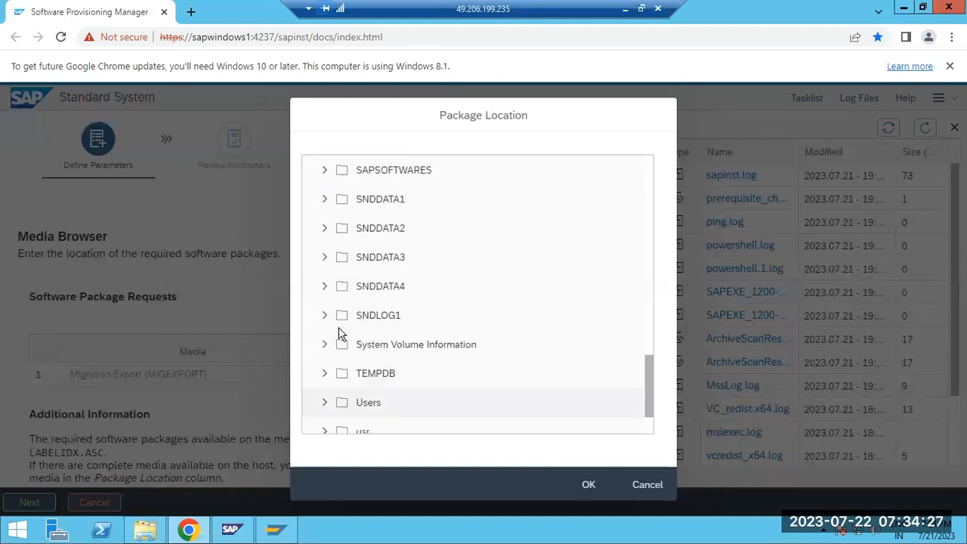
{"action": "scroll", "coordinate": [340, 333], "scroll_direction": "up", "scroll_amount": 2}
{"action": "left_click", "coordinate": [327, 311]}
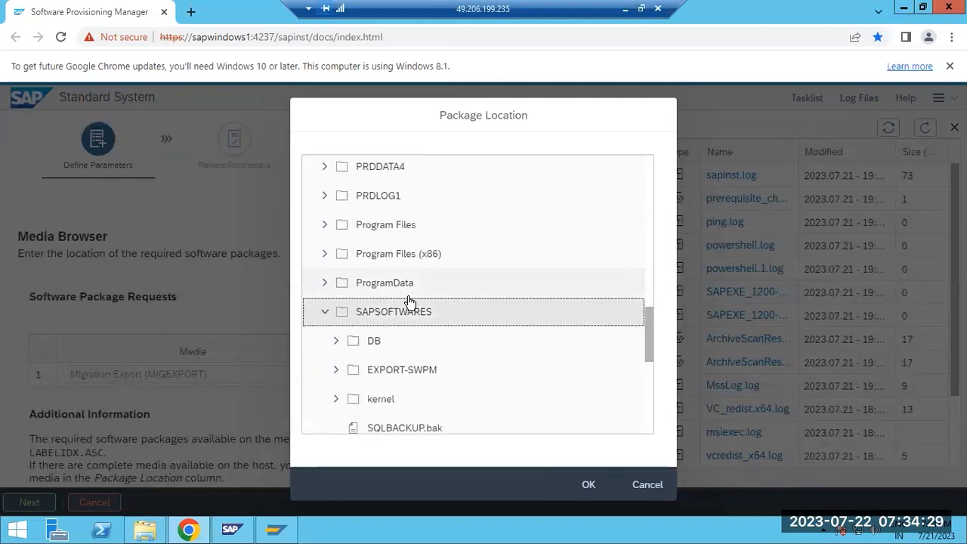
{"action": "left_click", "coordinate": [337, 371]}
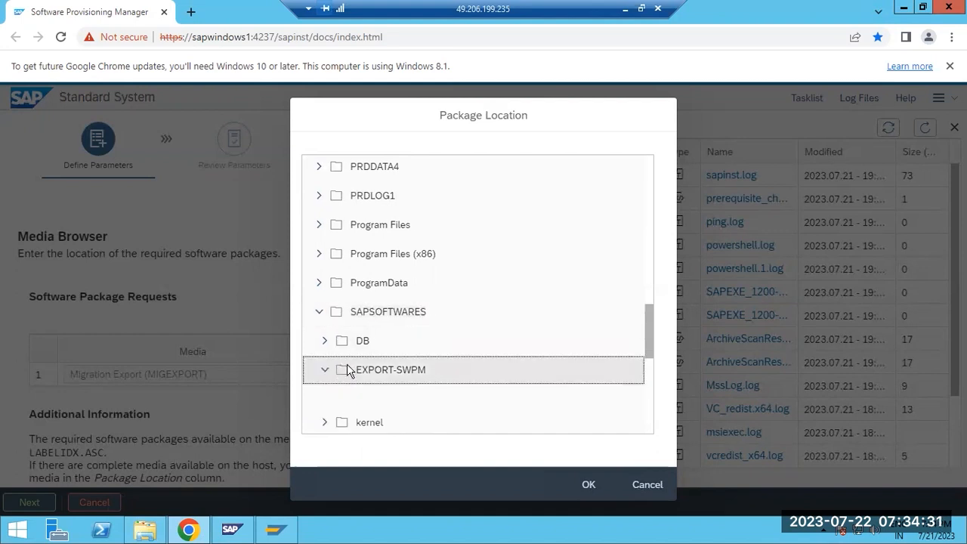
{"action": "scroll", "coordinate": [421, 353], "scroll_direction": "down", "scroll_amount": 3}
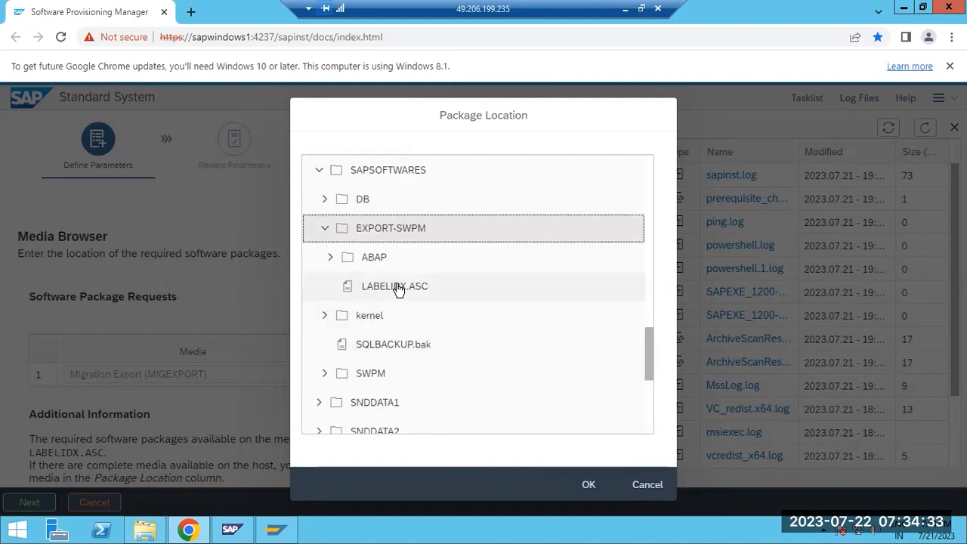
{"action": "left_click", "coordinate": [398, 291]}
{"action": "left_click", "coordinate": [587, 485]}
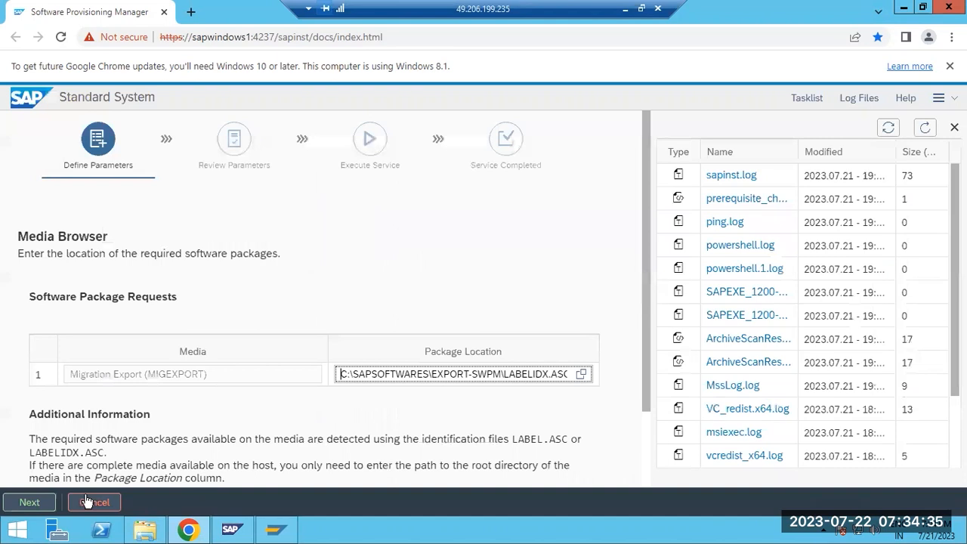
{"action": "left_click", "coordinate": [27, 503]}
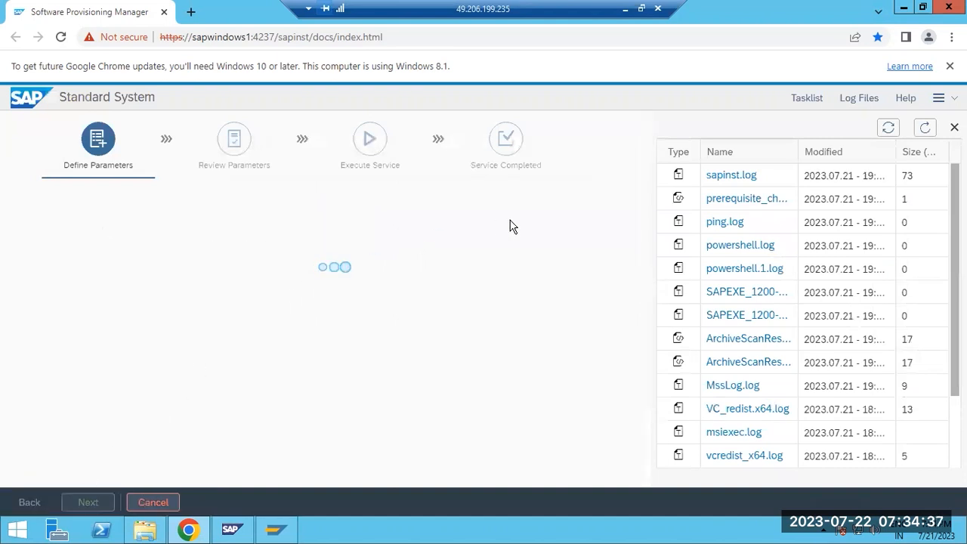
Step: Refresh the log file list and examine the latest database layout entries in sapinst.log
{"action": "left_click", "coordinate": [925, 128]}
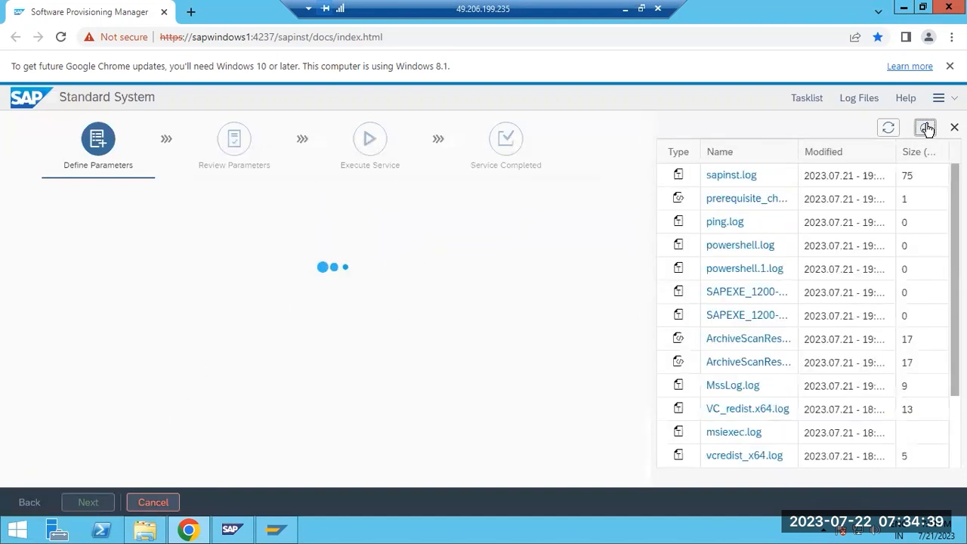
{"action": "left_click", "coordinate": [927, 129]}
{"action": "left_click", "coordinate": [733, 175]}
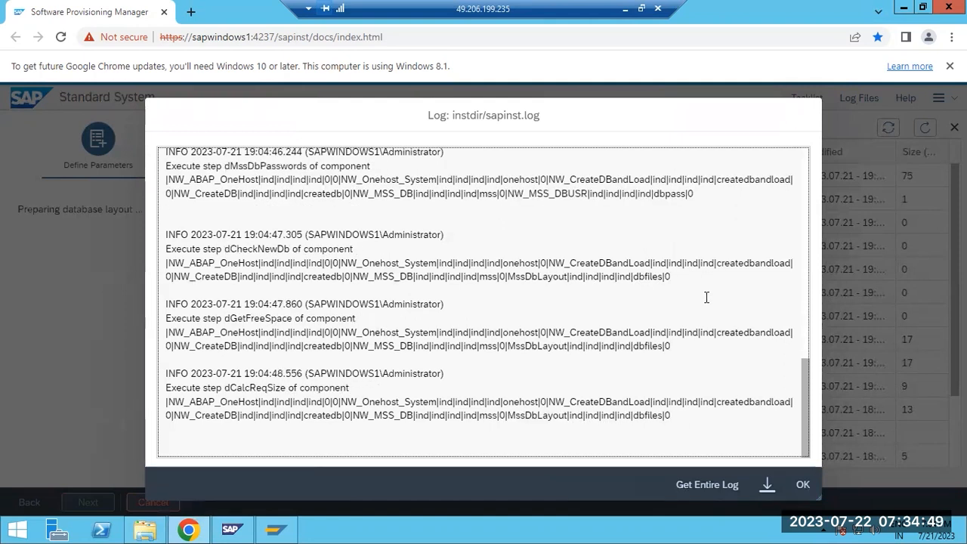
{"action": "left_click", "coordinate": [802, 485]}
Step: Set the number of MS SQL Server data files to 4 for small systems and proceed
{"action": "scroll", "coordinate": [412, 397], "scroll_direction": "down", "scroll_amount": 1}
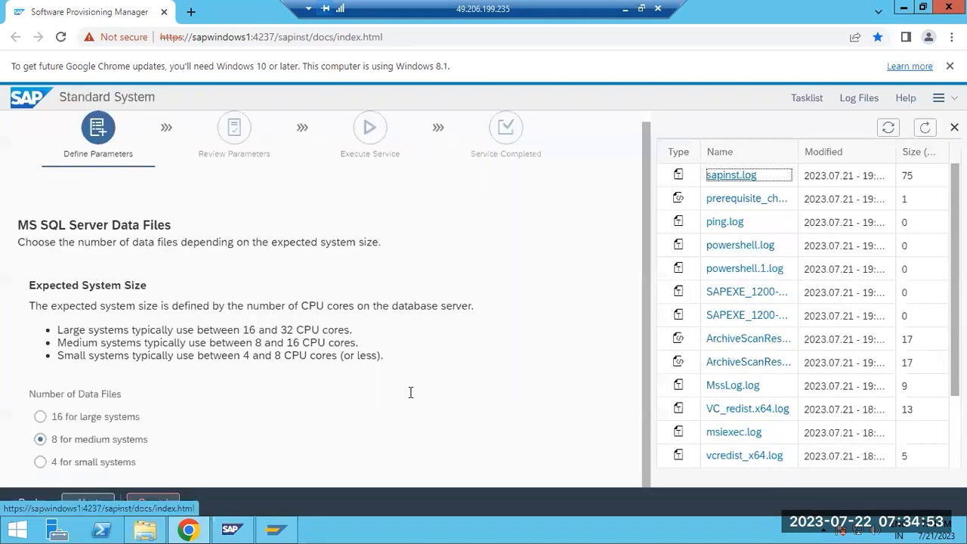
{"action": "left_click", "coordinate": [59, 468]}
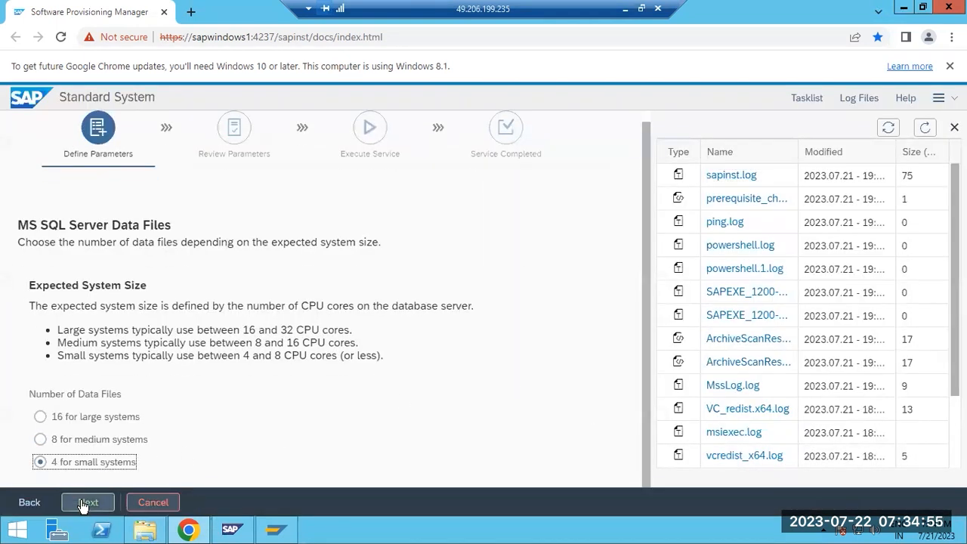
{"action": "left_click", "coordinate": [84, 501]}
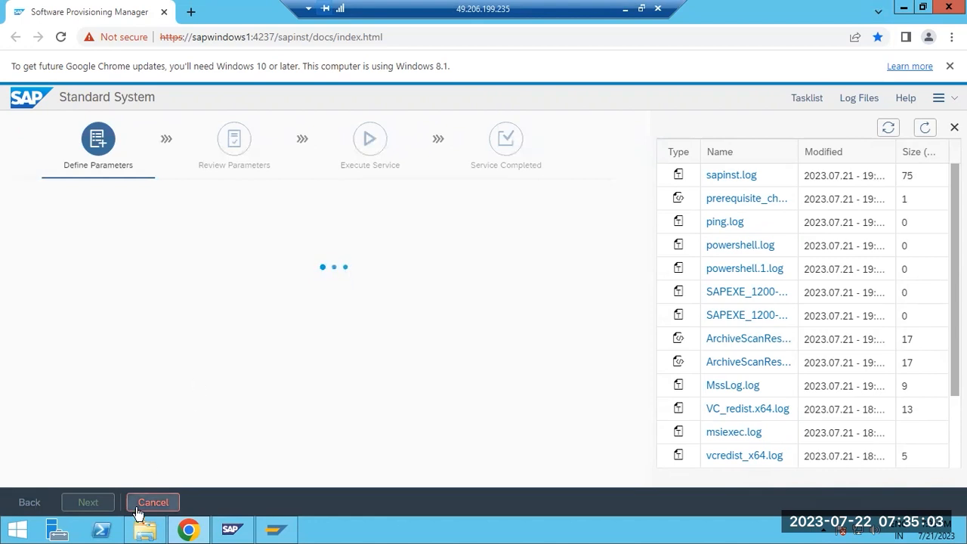
Step: Switch to File Explorer, view the EXPORT-SWPM\ABAP folder and the C: drive's folders, and return to Software Provisioning Manager
{"action": "left_click", "coordinate": [145, 529]}
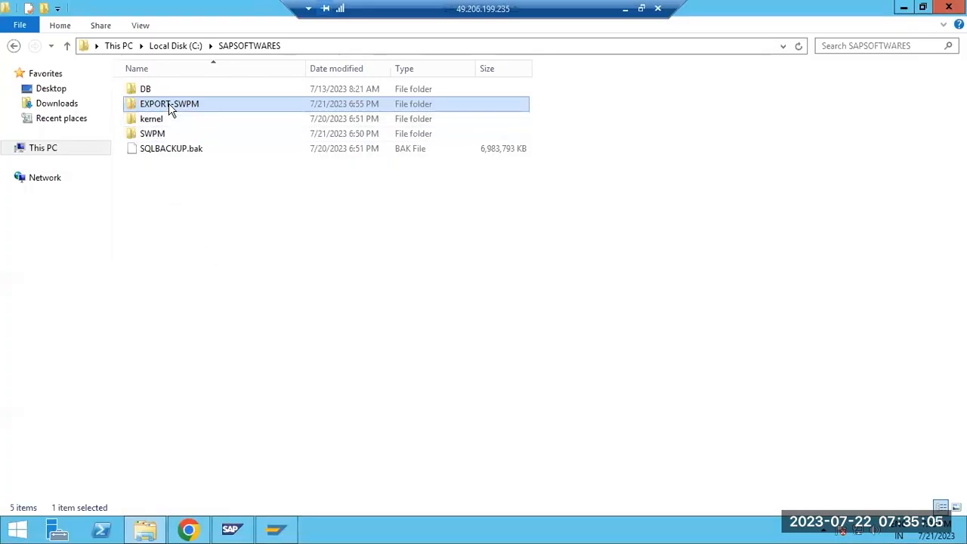
{"action": "double_click", "coordinate": [171, 105]}
{"action": "double_click", "coordinate": [165, 90]}
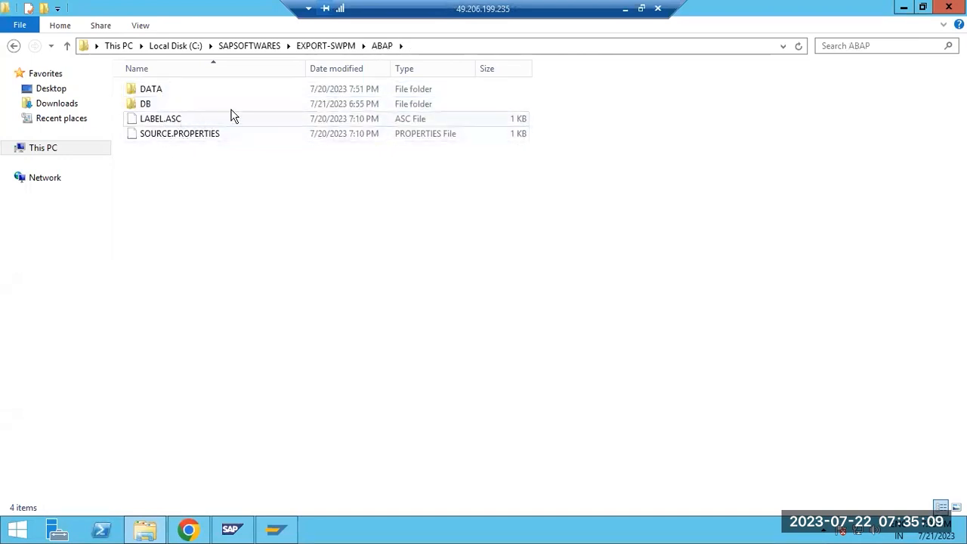
{"action": "left_click", "coordinate": [176, 45]}
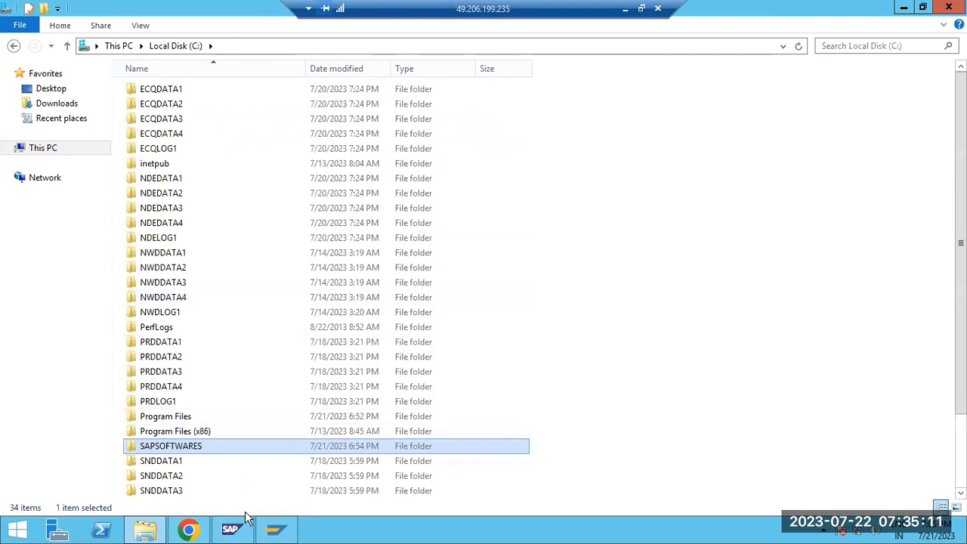
{"action": "left_click", "coordinate": [189, 530]}
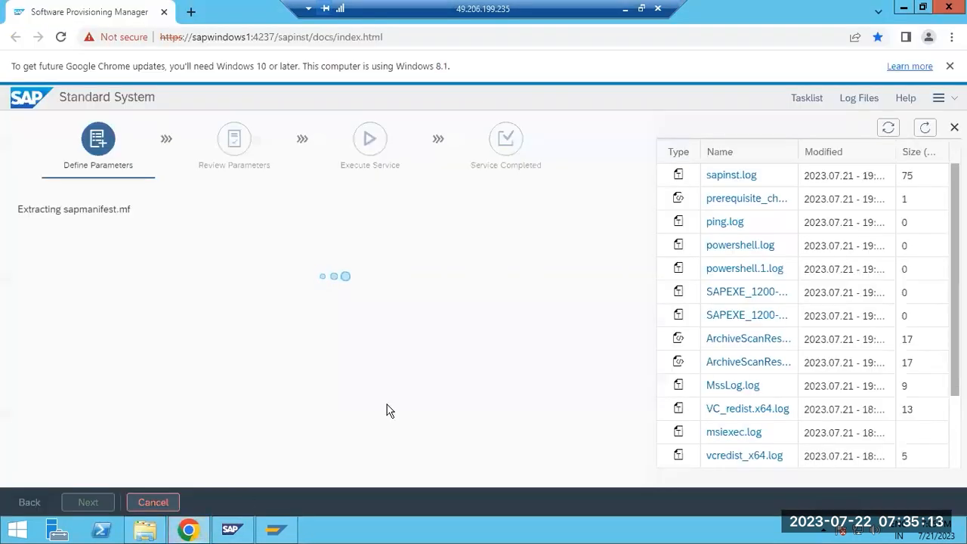
Step: Refresh the log file list and examine the newest migration monitor entries in sapinst.log
{"action": "left_click", "coordinate": [925, 130]}
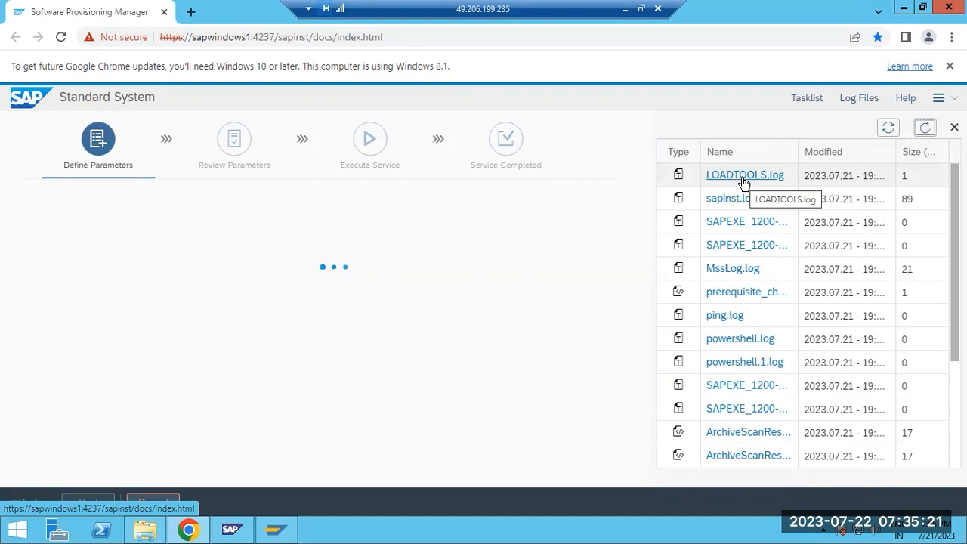
{"action": "left_click", "coordinate": [727, 200]}
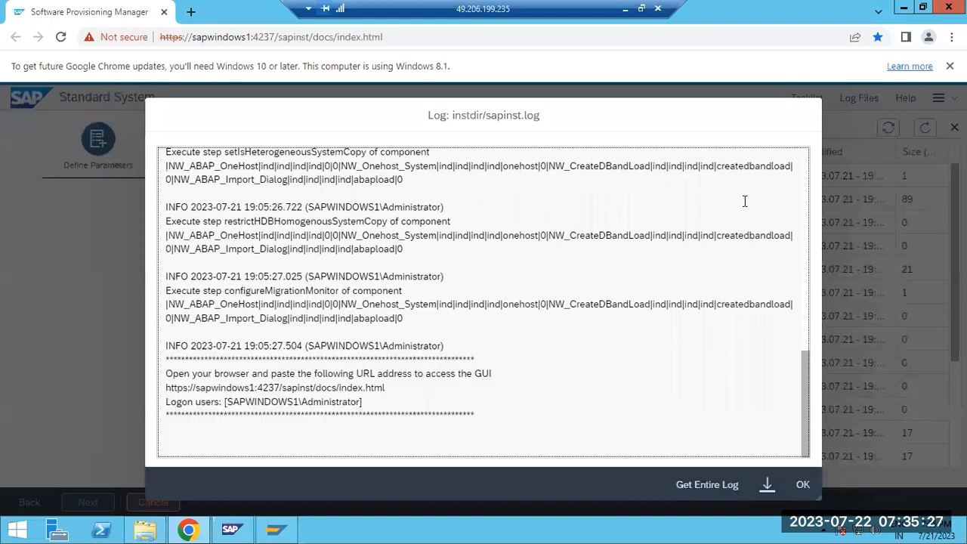
{"action": "left_click", "coordinate": [802, 484]}
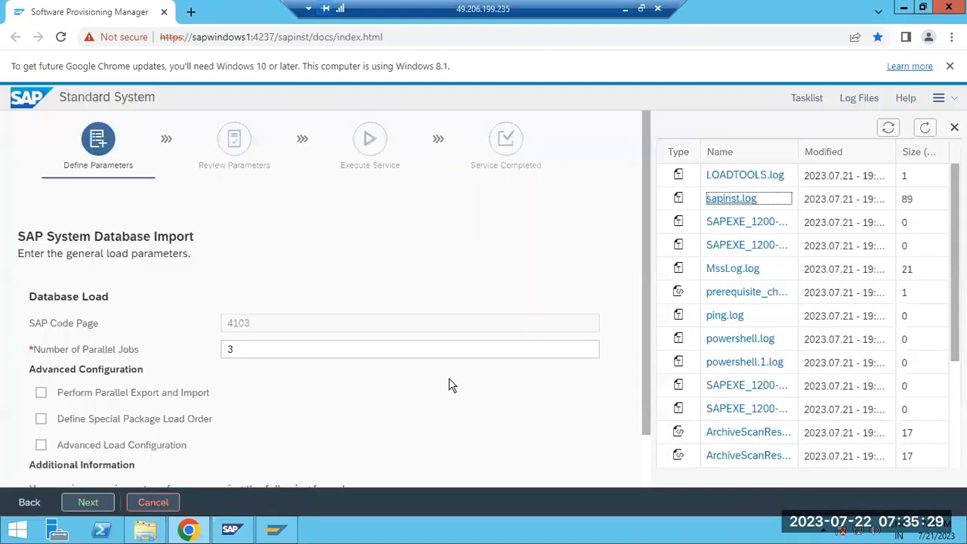
Step: Set the number of parallel jobs for the SAP system database import to 5
{"action": "scroll", "coordinate": [428, 382], "scroll_direction": "down", "scroll_amount": 1}
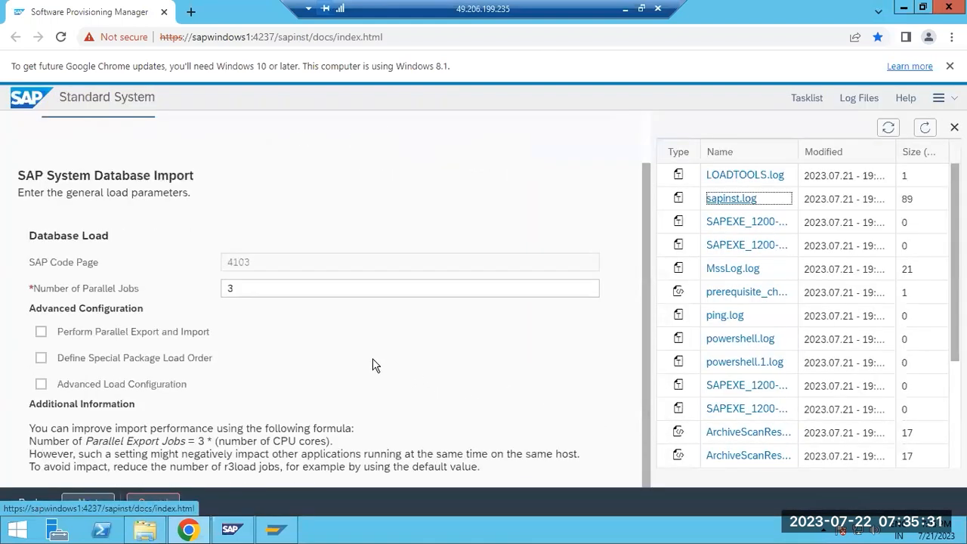
{"action": "left_click", "coordinate": [259, 288]}
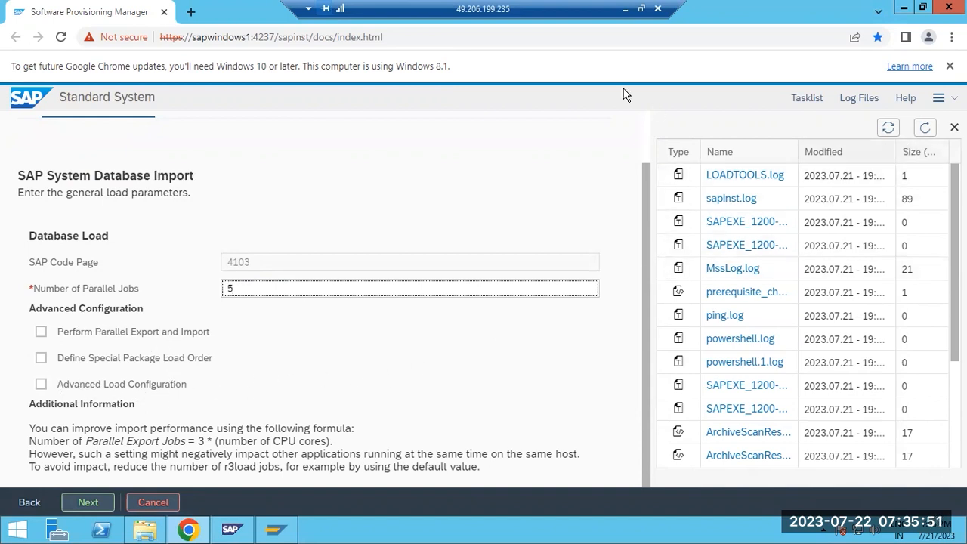
Step: Switch to Paint to view the system copy diagram, and return to the Software Provisioning Manager remote session
{"action": "left_click", "coordinate": [626, 8]}
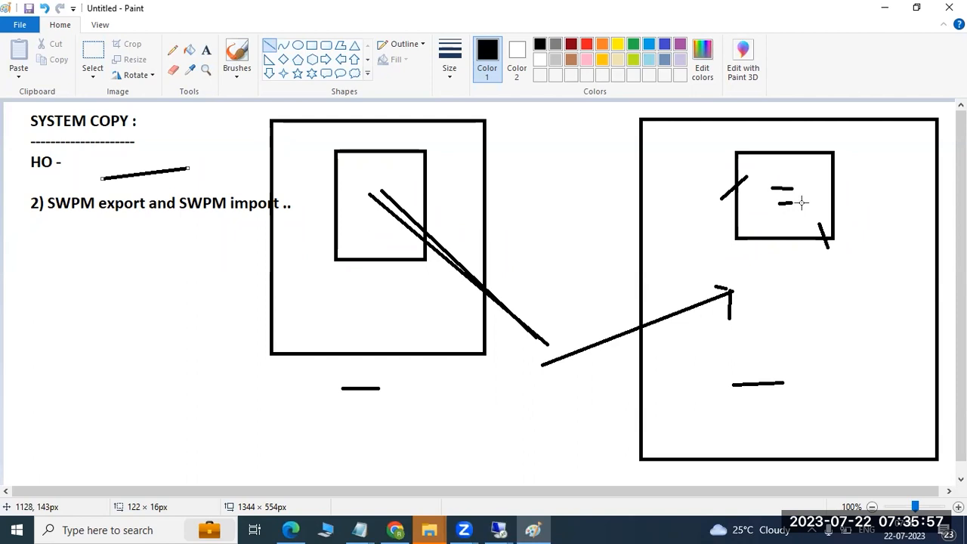
{"action": "left_click", "coordinate": [499, 530]}
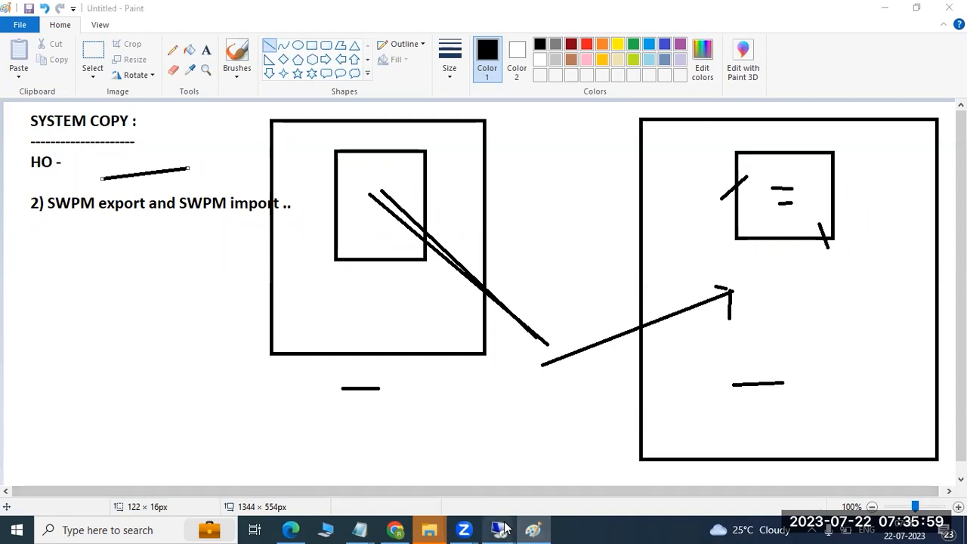
{"action": "left_click", "coordinate": [571, 470]}
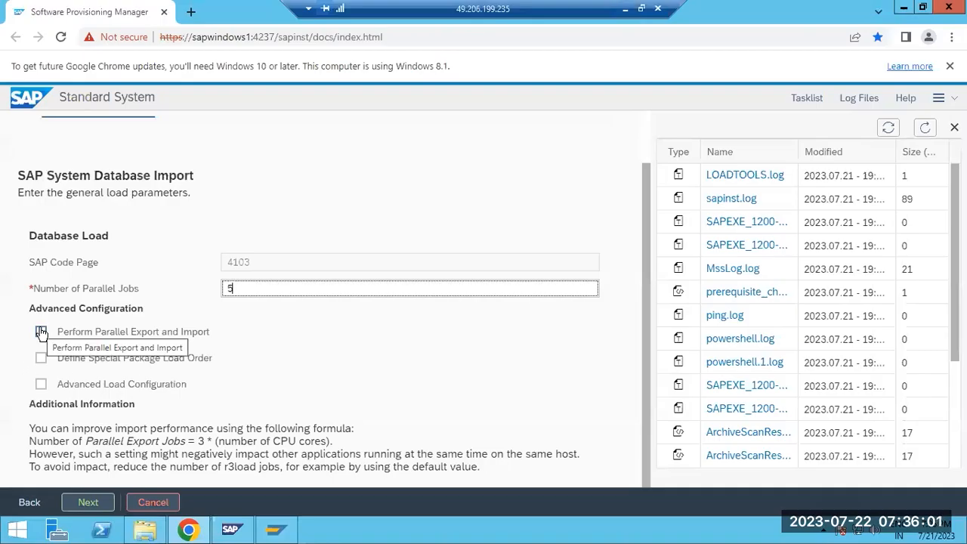
Step: Accept the database import parameters, then set the PAS instance number to 20 and the ASCS instance number to 21 and continue
{"action": "left_click", "coordinate": [252, 289]}
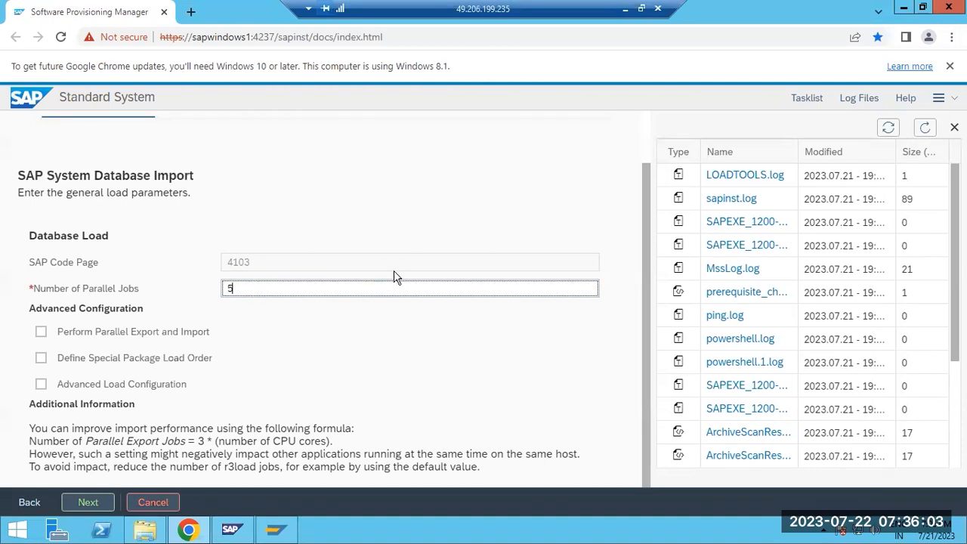
{"action": "left_click", "coordinate": [102, 502]}
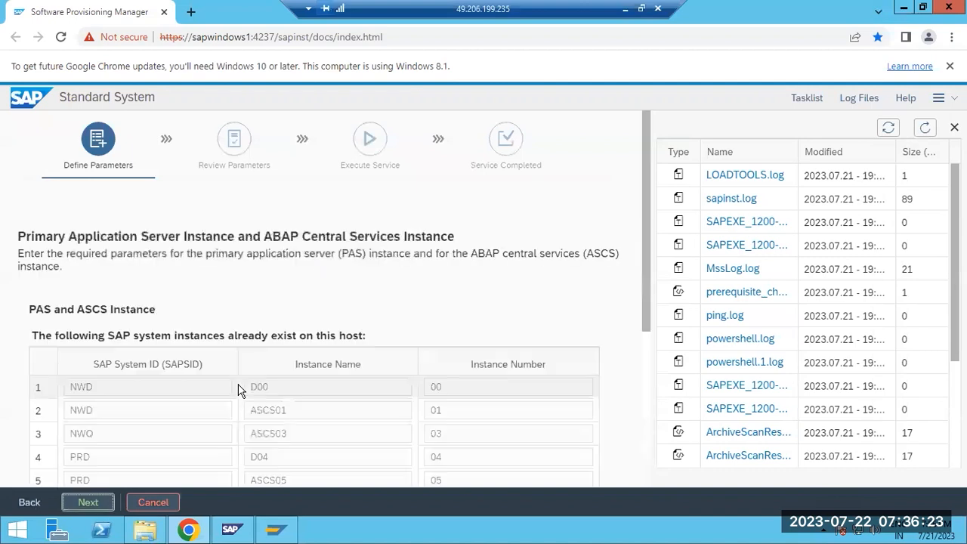
{"action": "scroll", "coordinate": [235, 410], "scroll_direction": "down", "scroll_amount": 4}
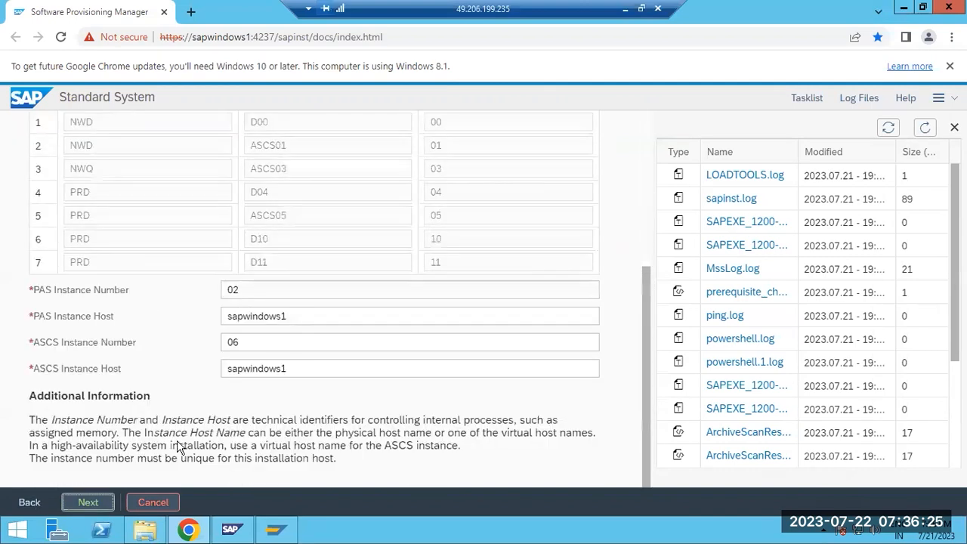
{"action": "left_click_drag", "start_coordinate": [255, 294], "coordinate": [217, 298]}
{"action": "type", "text": "1"}
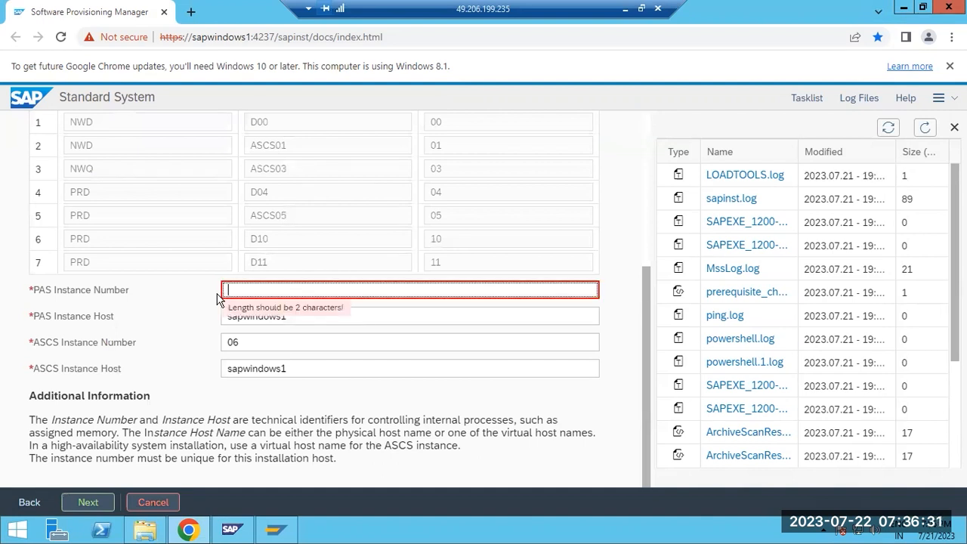
{"action": "type", "text": "20"}
{"action": "key", "text": "Tab"}
{"action": "type", "text": "21"}
{"action": "left_click", "coordinate": [90, 502]}
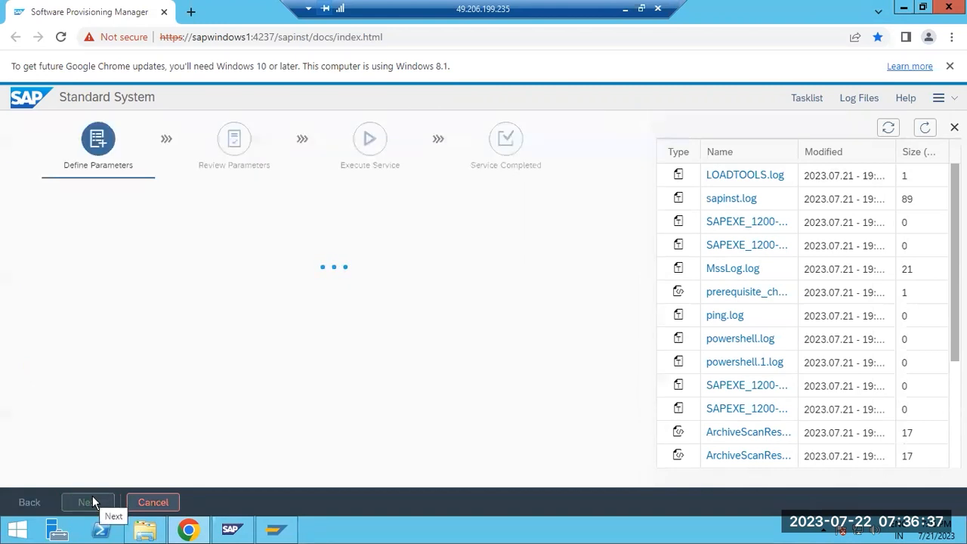
Step: Refresh the log file list and continue with No SLD destination for the SAP system
{"action": "left_click", "coordinate": [926, 128]}
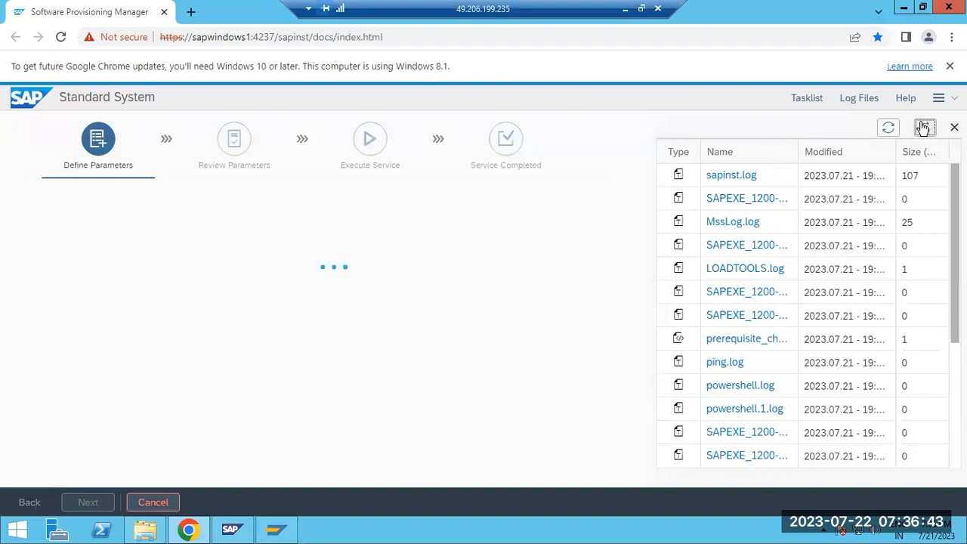
{"action": "left_click", "coordinate": [928, 132]}
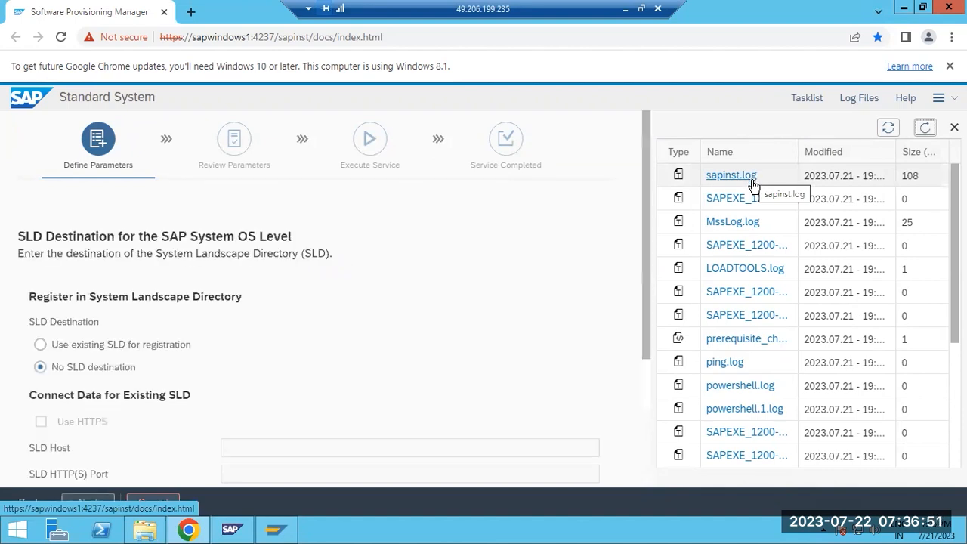
{"action": "left_click", "coordinate": [83, 503]}
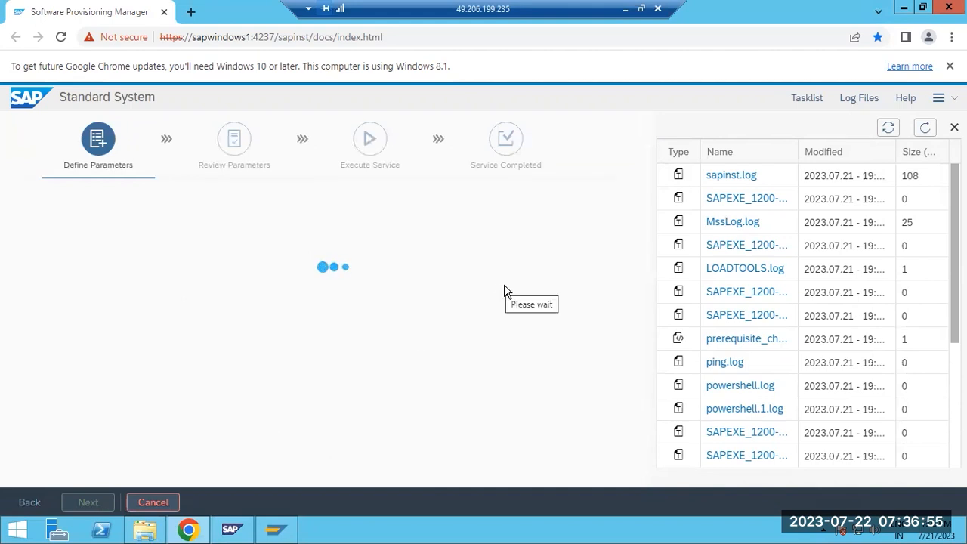
Step: Refresh the log file list, view the latest SAPCAR extraction entries in sapinst.log, and close the log
{"action": "left_click", "coordinate": [925, 130]}
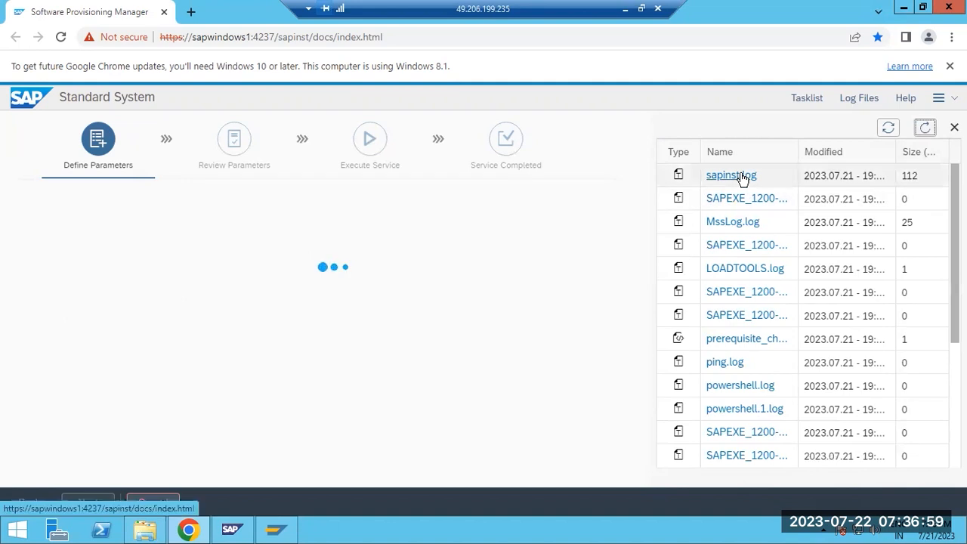
{"action": "left_click", "coordinate": [747, 176]}
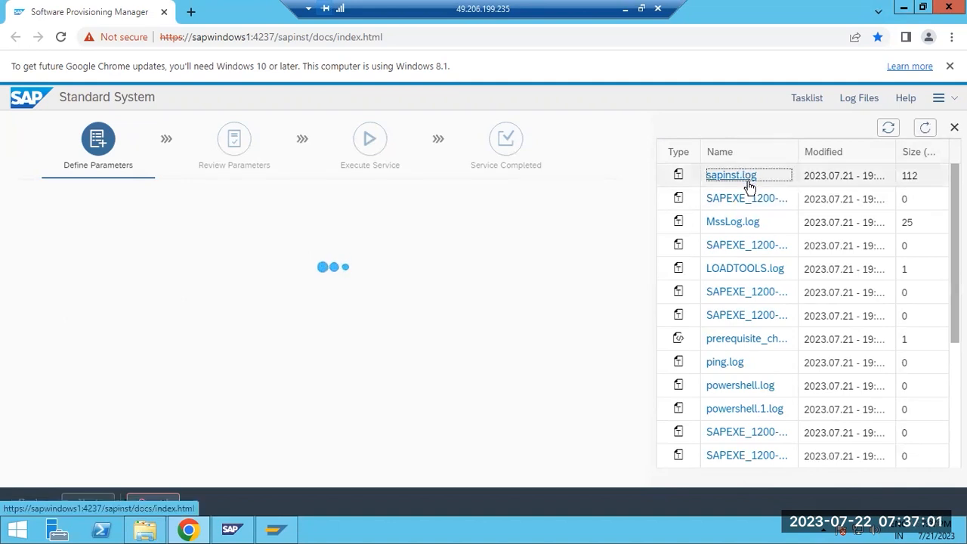
{"action": "left_click", "coordinate": [732, 175]}
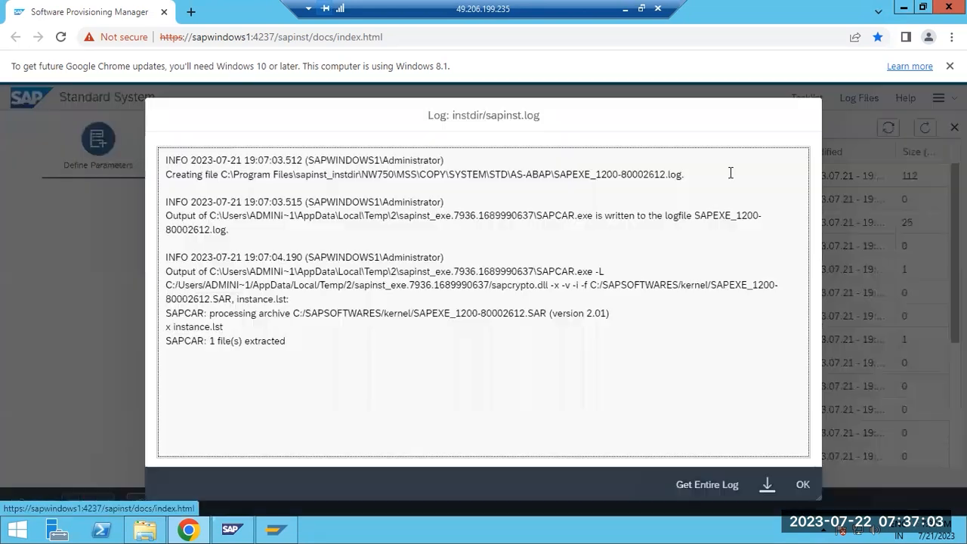
{"action": "left_click", "coordinate": [802, 487]}
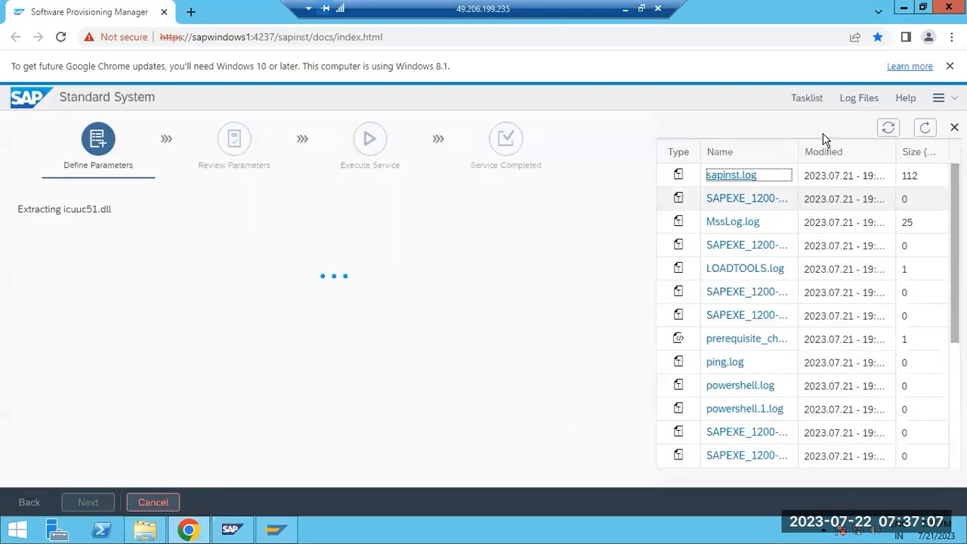
Step: Refresh the log file list and continue with Individual Key for the secure storage key generation
{"action": "left_click", "coordinate": [925, 127]}
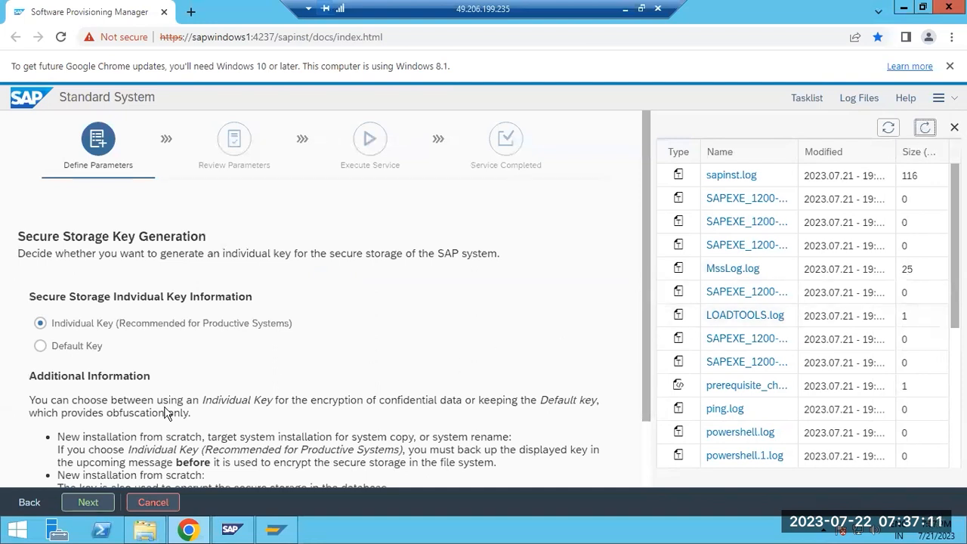
{"action": "left_click", "coordinate": [81, 504]}
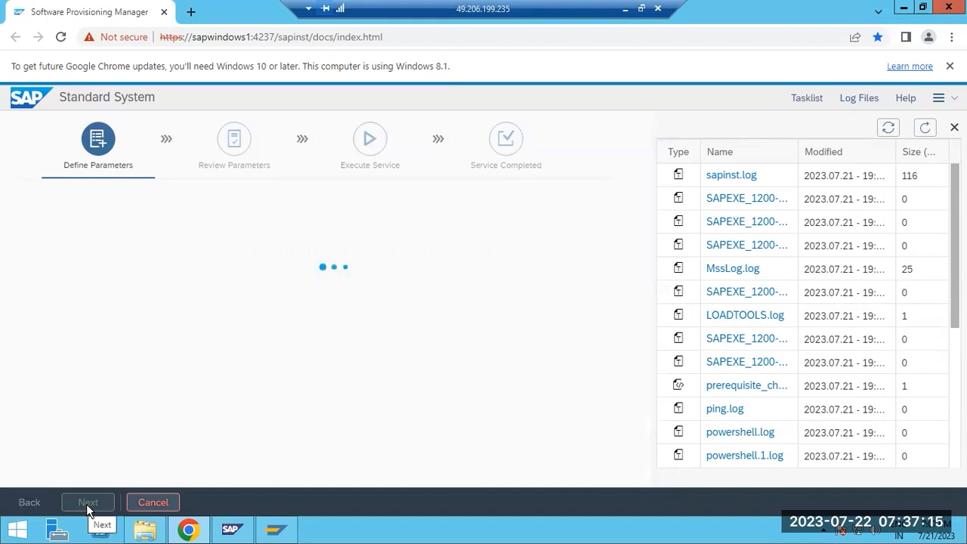
{"action": "left_click", "coordinate": [87, 504]}
Step: Switch to Paint, underline "SWPM export" and "SWPM import" beside the system copy diagram, and return to the Software Provisioning Manager remote session
{"action": "left_click", "coordinate": [625, 8]}
{"action": "left_click_drag", "start_coordinate": [111, 290], "coordinate": [148, 281]}
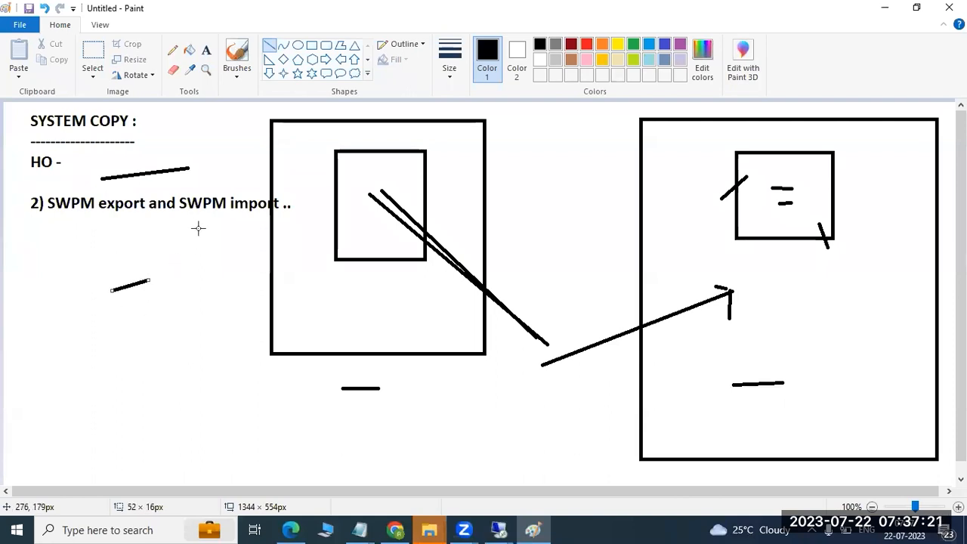
{"action": "left_click_drag", "start_coordinate": [58, 218], "coordinate": [273, 220]}
{"action": "mouse_move", "coordinate": [467, 529]}
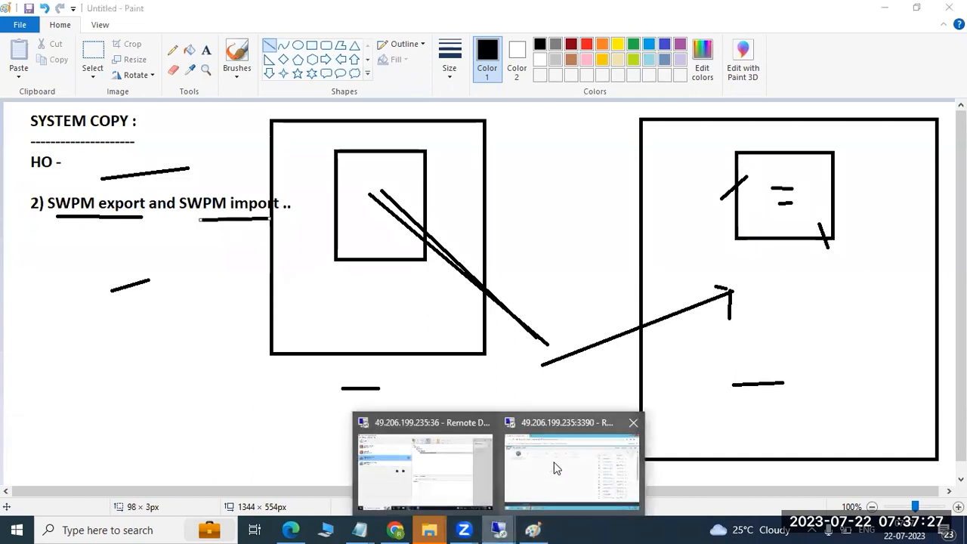
{"action": "left_click", "coordinate": [554, 461]}
Step: Refresh the log file list, enter the source system's DDIC password for client 000, and continue
{"action": "left_click", "coordinate": [925, 128]}
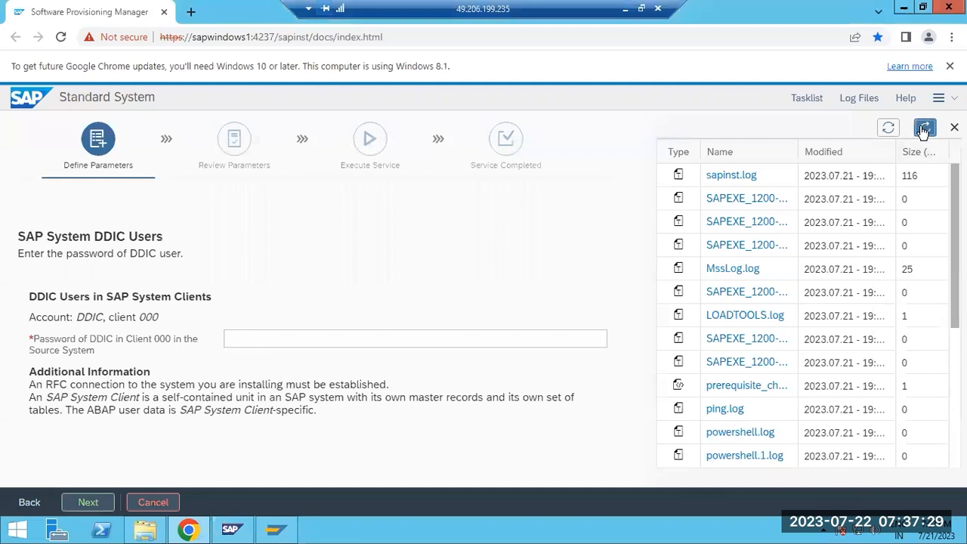
{"action": "left_click", "coordinate": [334, 338]}
{"action": "left_click", "coordinate": [323, 338]}
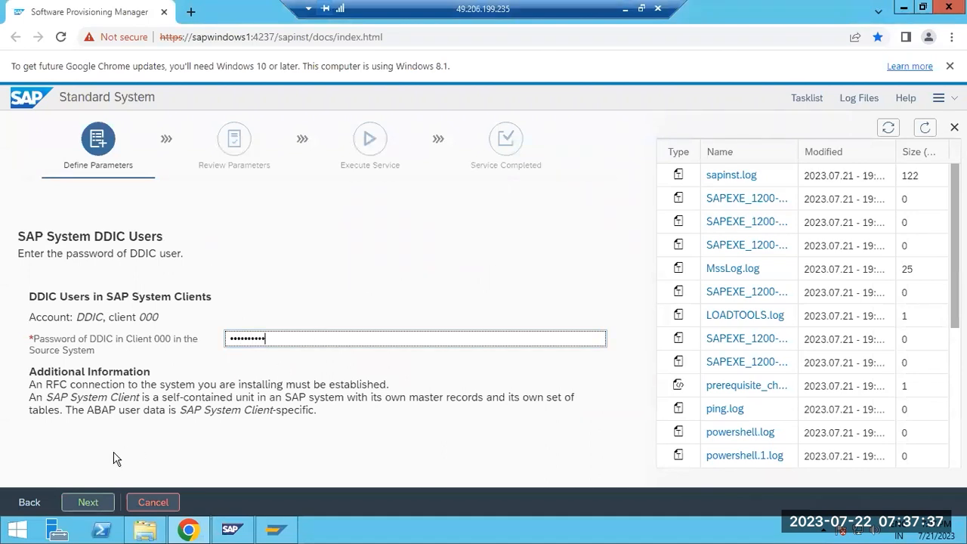
{"action": "left_click", "coordinate": [88, 503]}
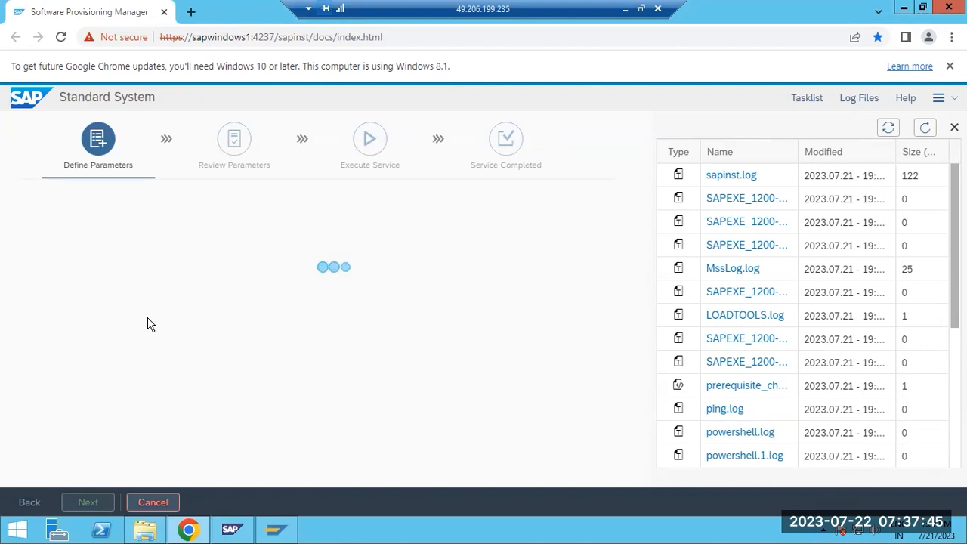
Step: Switch to File Explorer, view the SAPSOFTWARES and EXPORT-SWPM folders, and return to Software Provisioning Manager
{"action": "left_click", "coordinate": [145, 530]}
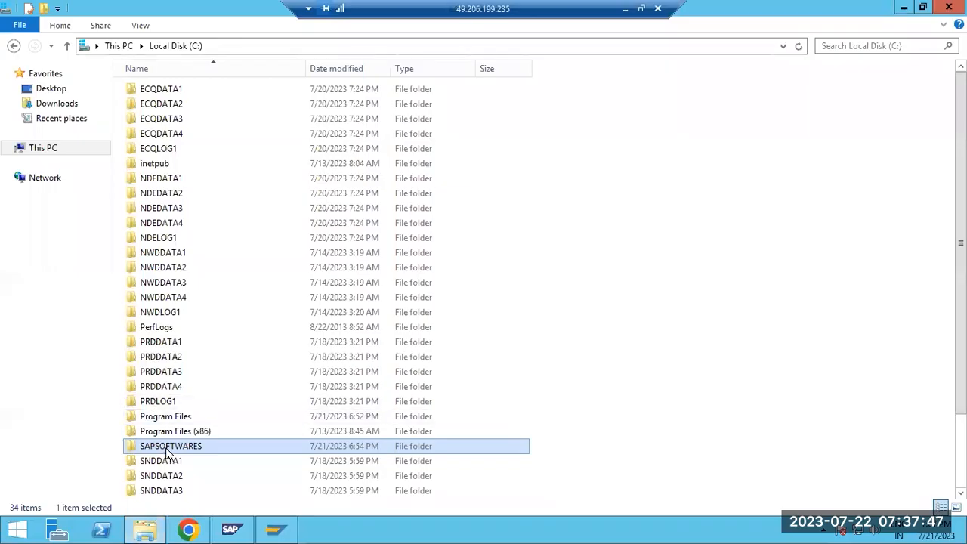
{"action": "double_click", "coordinate": [166, 447]}
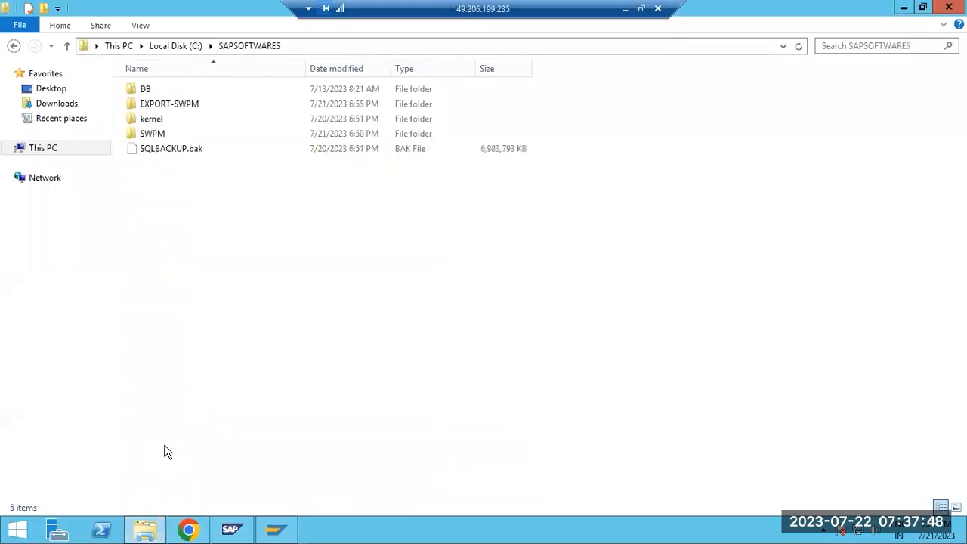
{"action": "double_click", "coordinate": [165, 106]}
{"action": "left_click", "coordinate": [241, 46]}
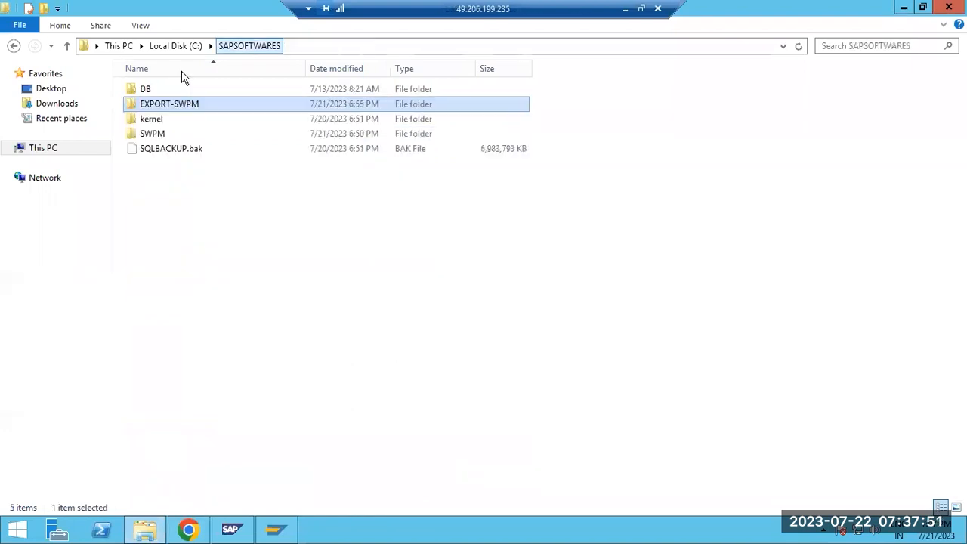
{"action": "left_click", "coordinate": [188, 528]}
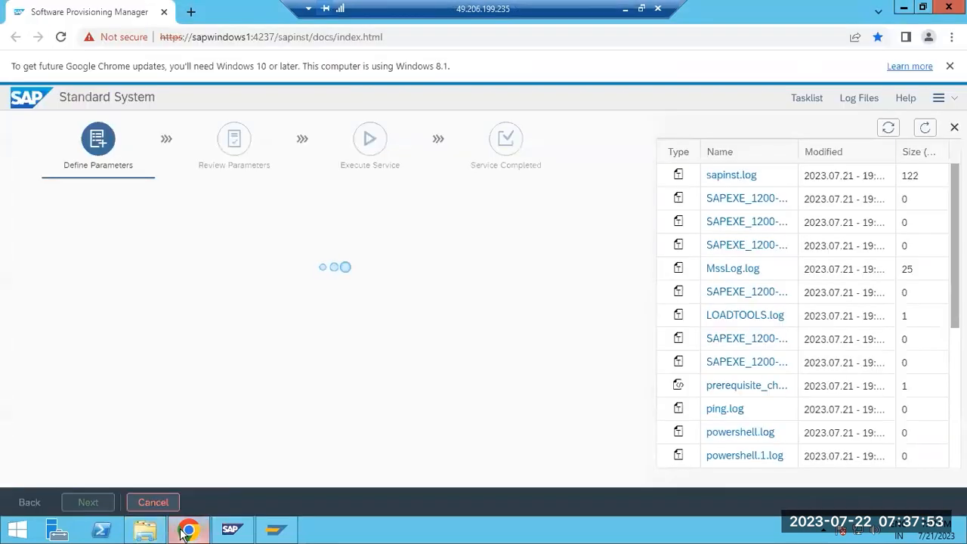
Step: Refresh the log file list, examine the used packages and archives summary in sapinst.log, and close the log
{"action": "left_click", "coordinate": [927, 129]}
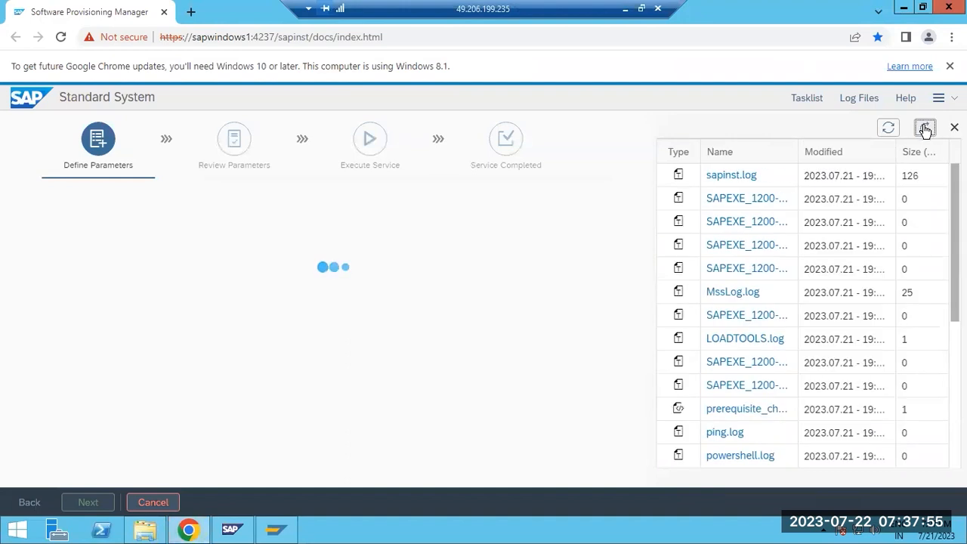
{"action": "left_click", "coordinate": [732, 175]}
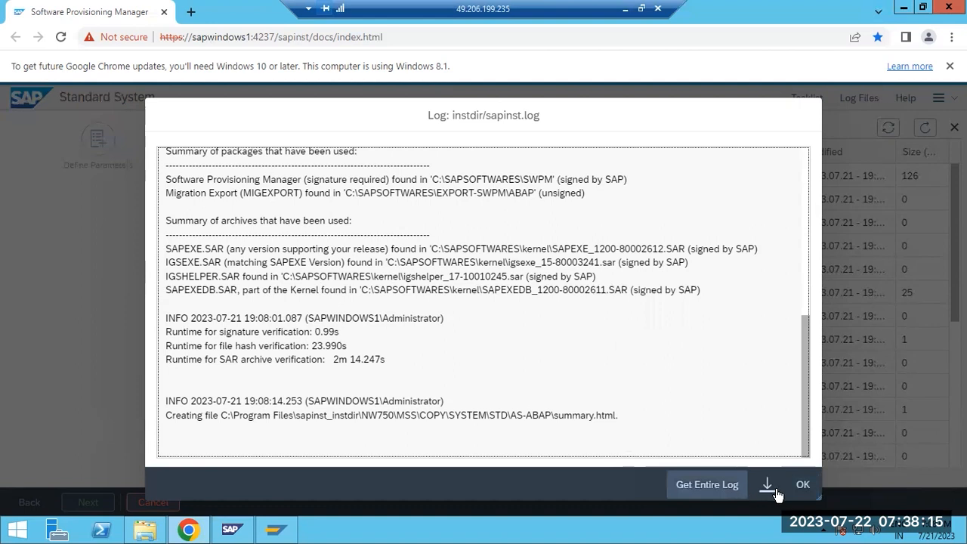
{"action": "left_click", "coordinate": [803, 484]}
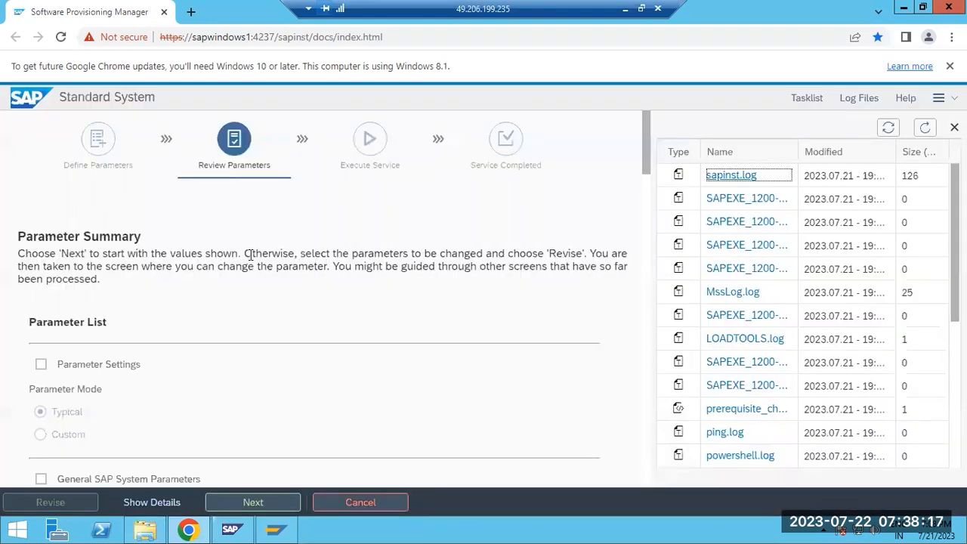
Step: Review the parameter summary from the QAS system ID through the detected packages, start executing the service, and refresh the log file list
{"action": "scroll", "coordinate": [211, 294], "scroll_direction": "down", "scroll_amount": 4}
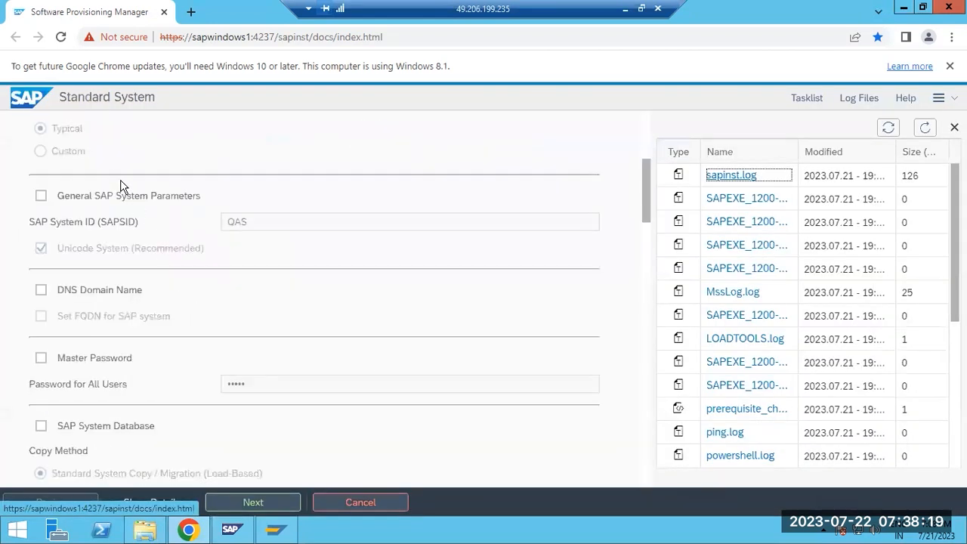
{"action": "left_click_drag", "start_coordinate": [266, 222], "coordinate": [203, 213]}
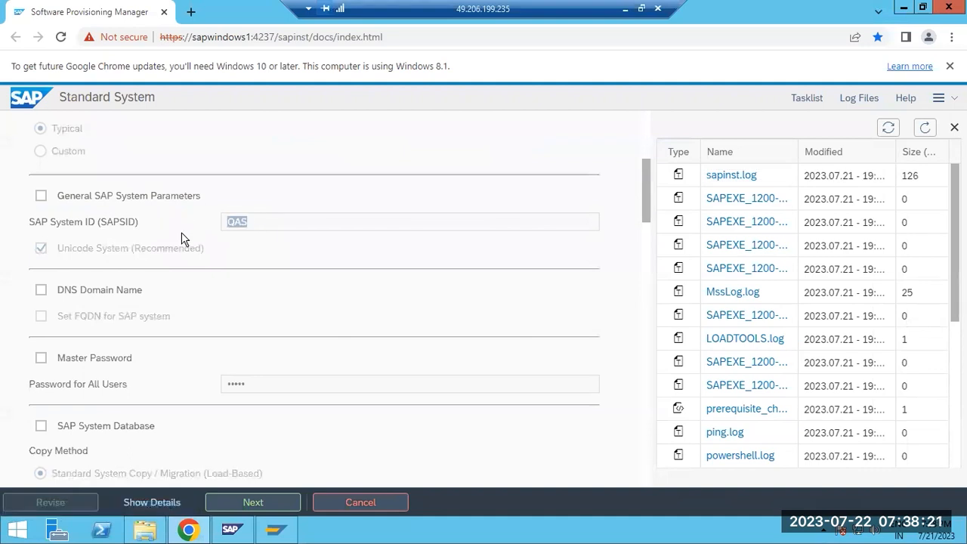
{"action": "scroll", "coordinate": [236, 279], "scroll_direction": "down", "scroll_amount": 3}
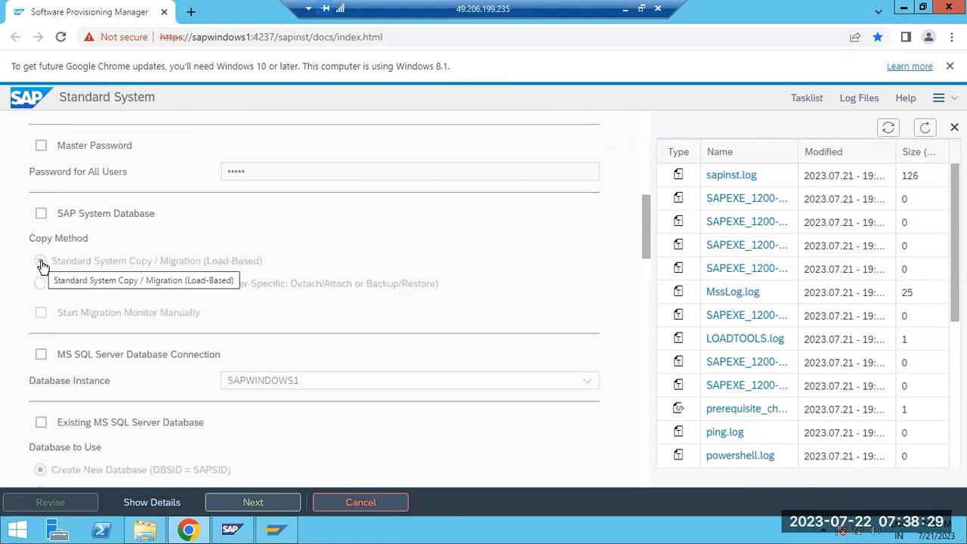
{"action": "scroll", "coordinate": [212, 412], "scroll_direction": "down", "scroll_amount": 3}
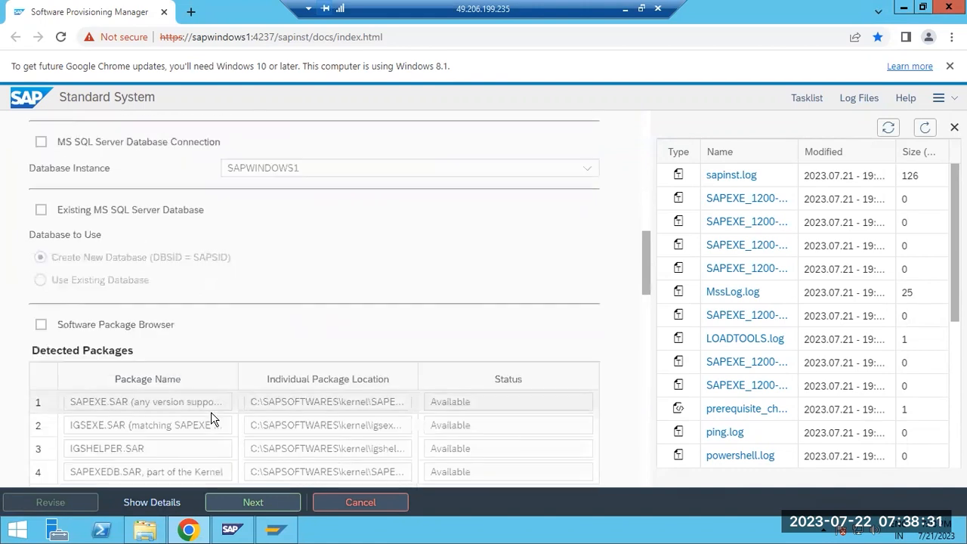
{"action": "scroll", "coordinate": [212, 414], "scroll_direction": "down", "scroll_amount": 6}
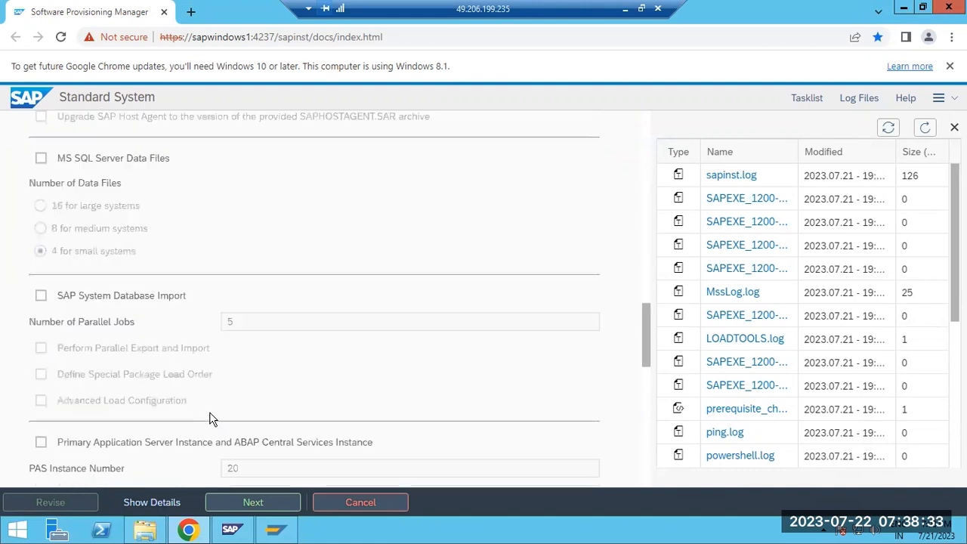
{"action": "scroll", "coordinate": [212, 415], "scroll_direction": "down", "scroll_amount": 8}
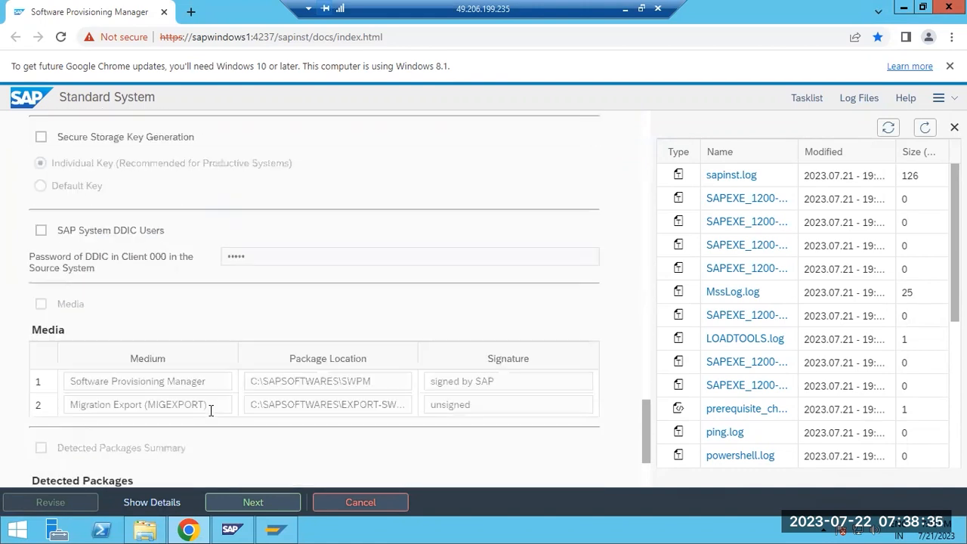
{"action": "scroll", "coordinate": [211, 410], "scroll_direction": "down", "scroll_amount": 2}
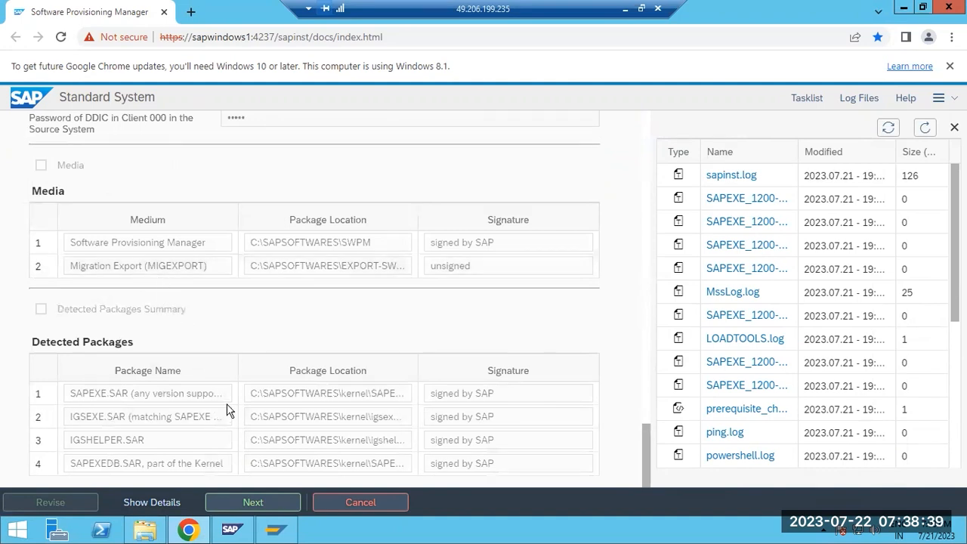
{"action": "left_click", "coordinate": [254, 501]}
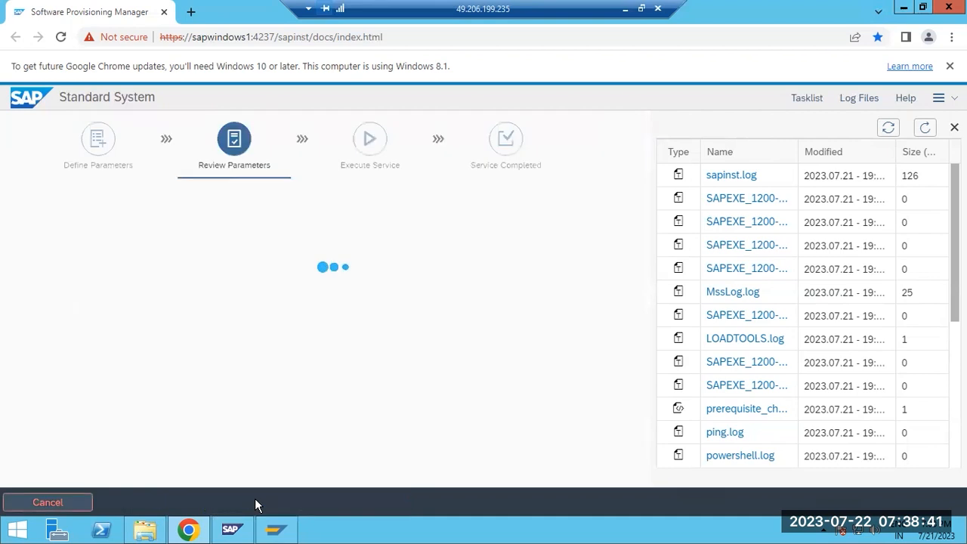
{"action": "left_click", "coordinate": [927, 127]}
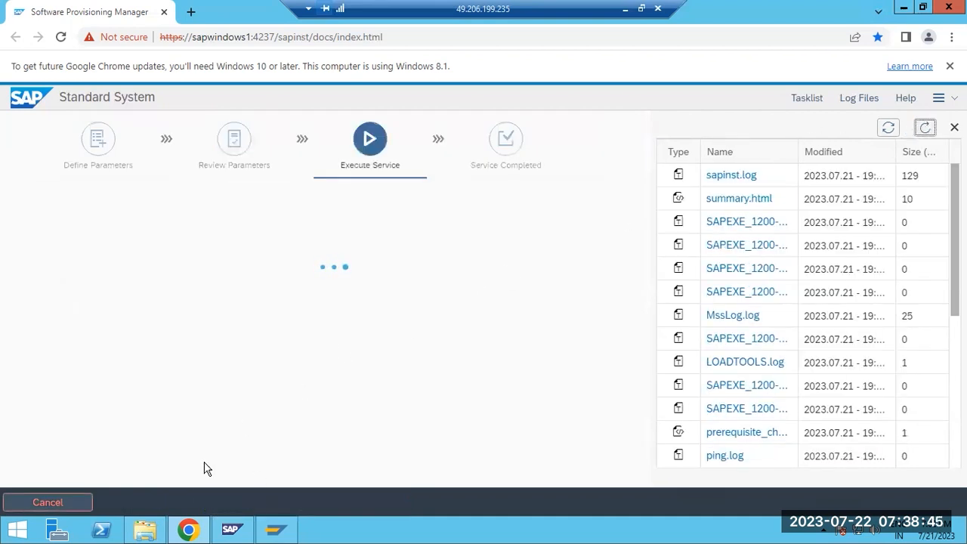
Step: View the connection list in SAP Logon 770, and leave the QAS import server's remote session
{"action": "mouse_move", "coordinate": [283, 532]}
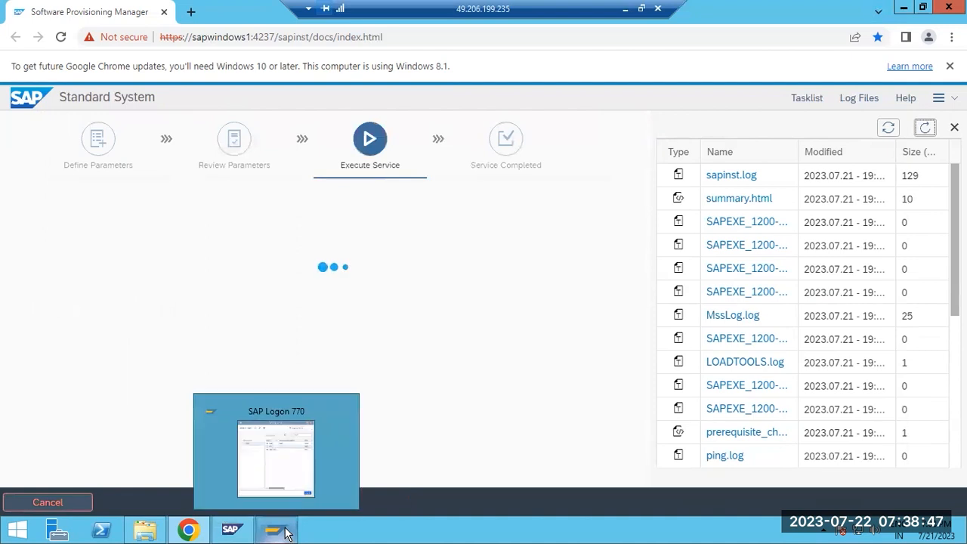
{"action": "left_click", "coordinate": [281, 532]}
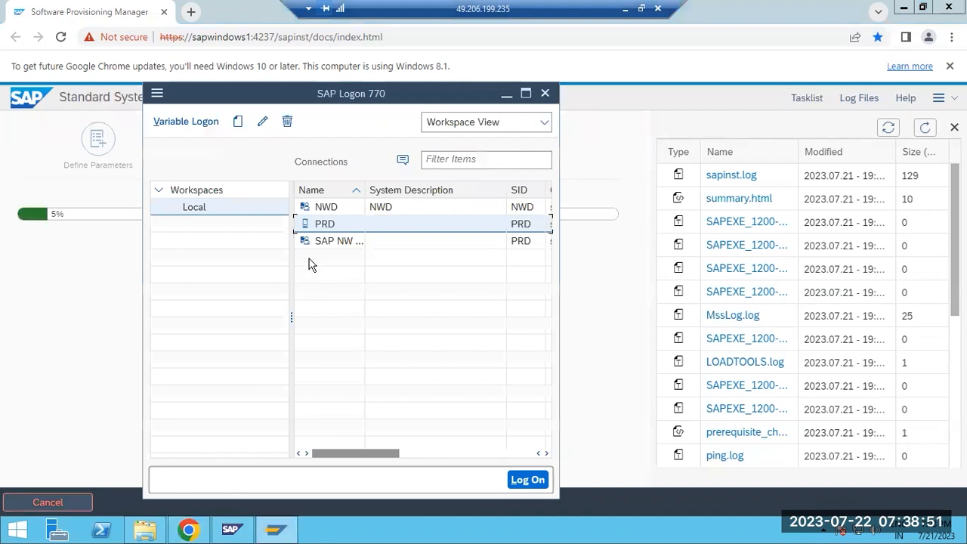
{"action": "left_click", "coordinate": [624, 9]}
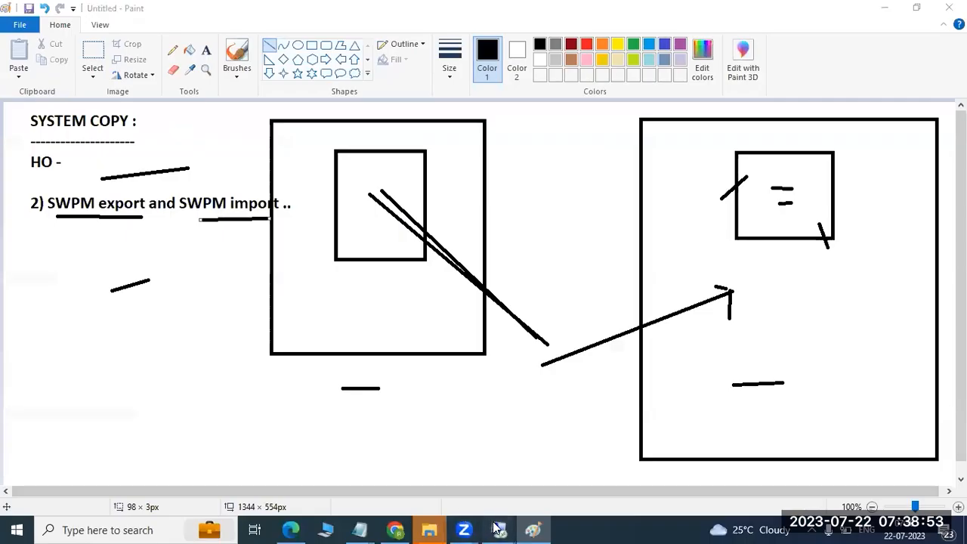
{"action": "mouse_move", "coordinate": [499, 529]}
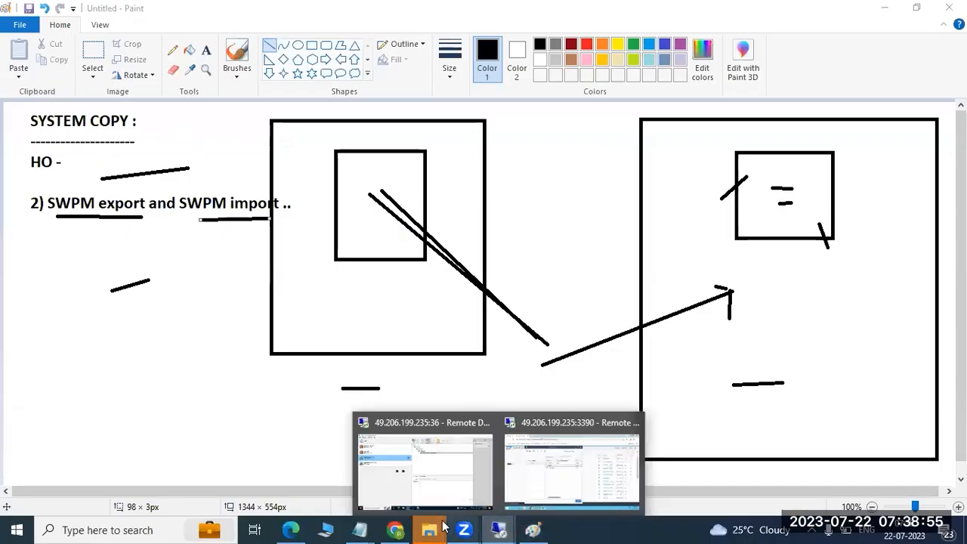
{"action": "key", "text": "super+r"}
{"action": "left_click", "coordinate": [119, 481]}
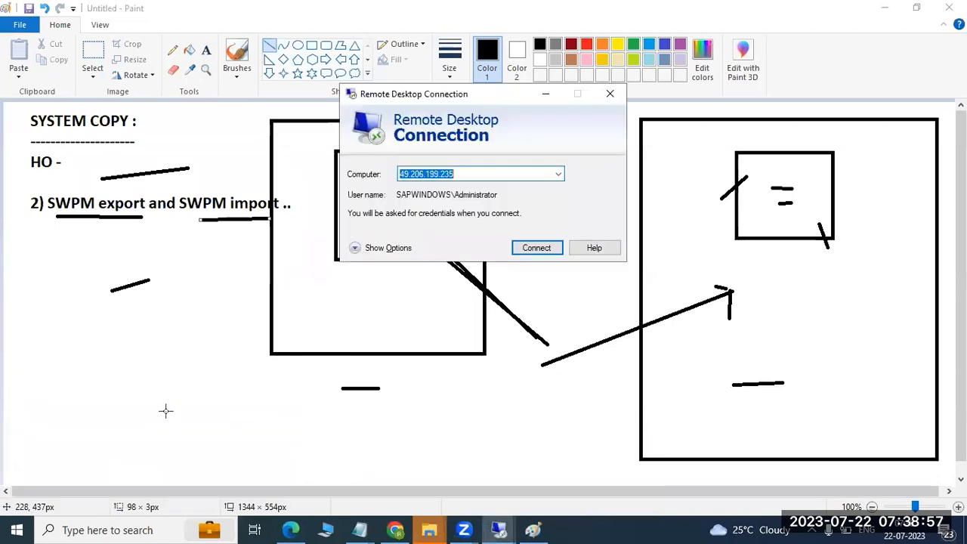
{"action": "left_click", "coordinate": [535, 248]}
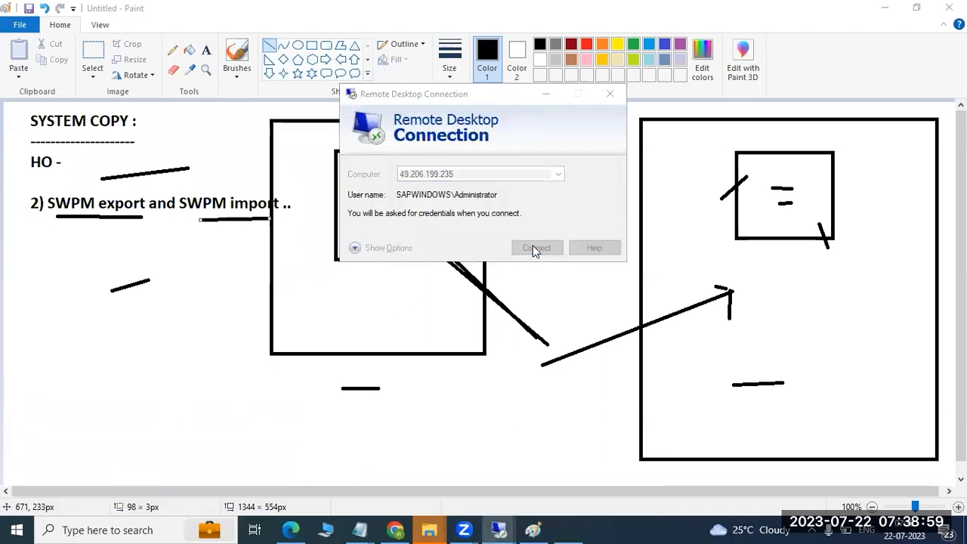
{"action": "type", "text": "•••••••••••"}
{"action": "key", "text": "Return"}
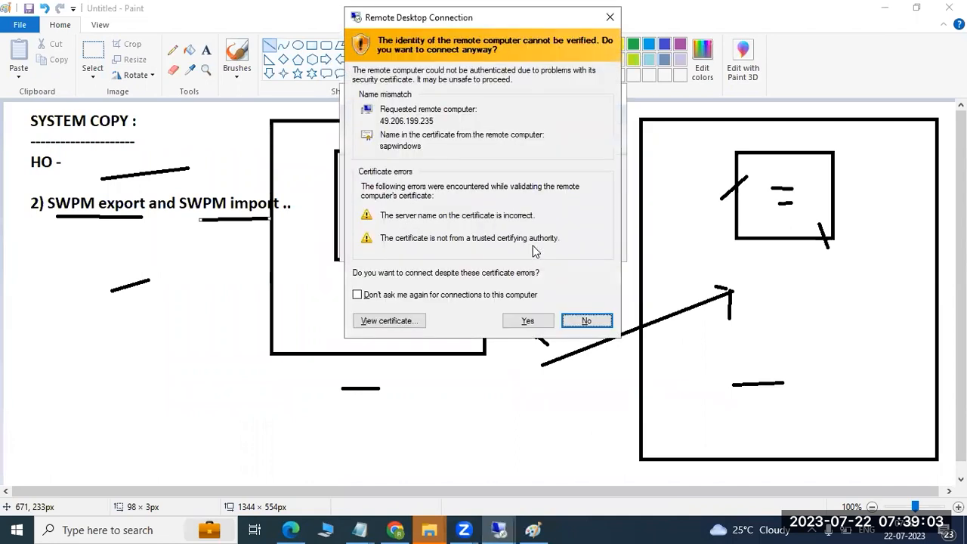
{"action": "left_click", "coordinate": [535, 320]}
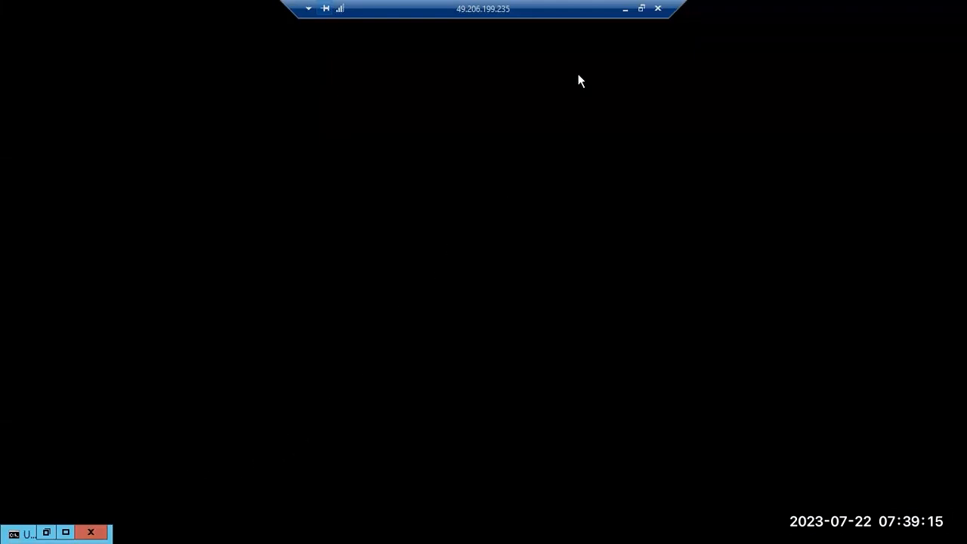
Step: Switch back to the remote session running the QAS import in Software Provisioning Manager and refresh the log file list
{"action": "left_click", "coordinate": [625, 9]}
{"action": "mouse_move", "coordinate": [514, 529]}
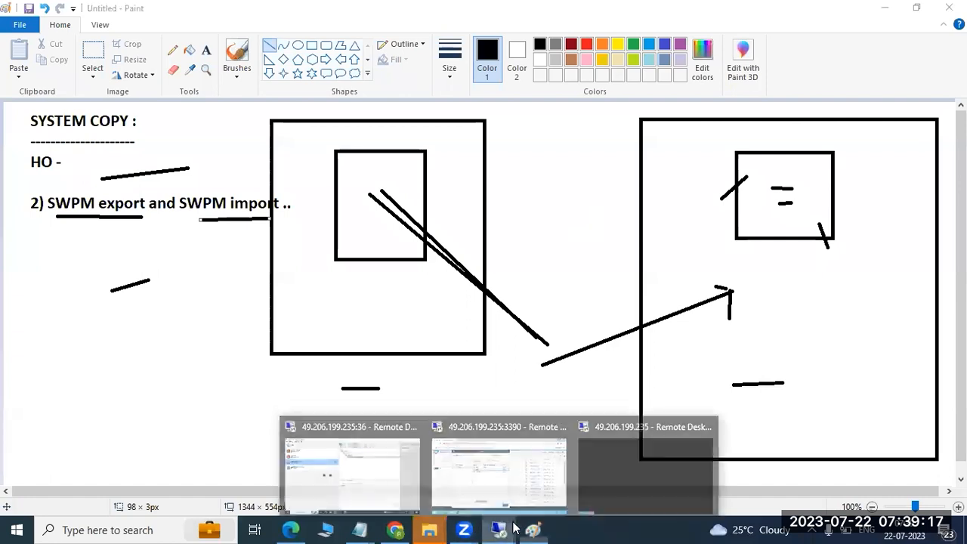
{"action": "left_click", "coordinate": [495, 465]}
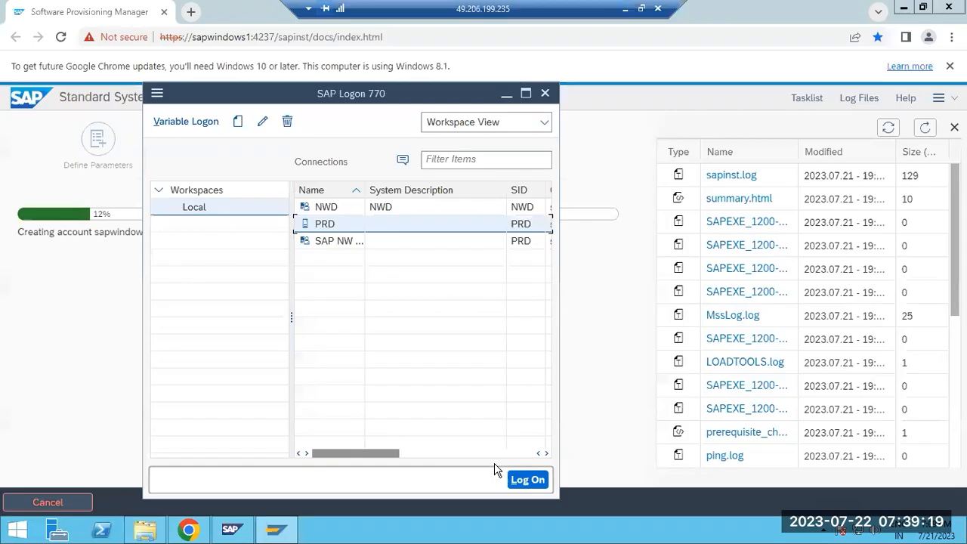
{"action": "left_click", "coordinate": [677, 121]}
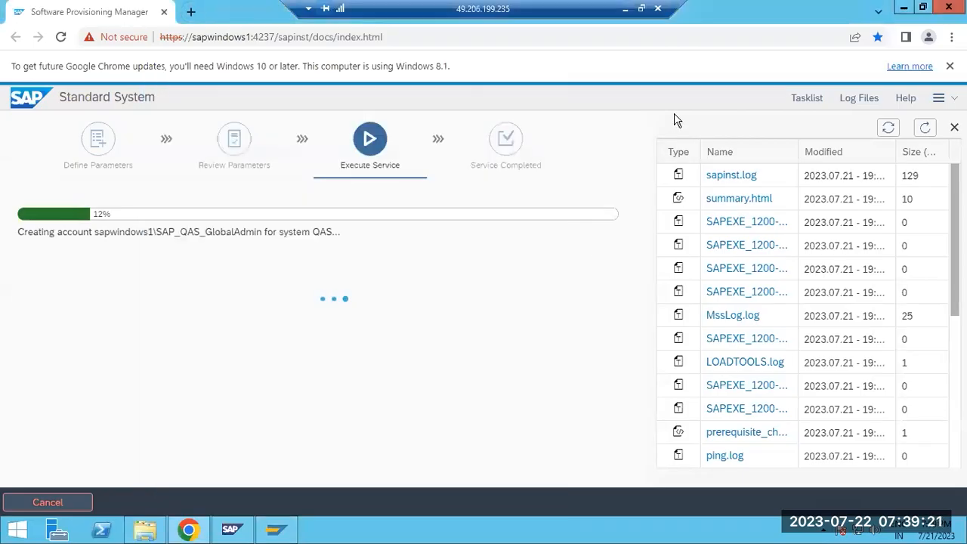
{"action": "left_click", "coordinate": [927, 129]}
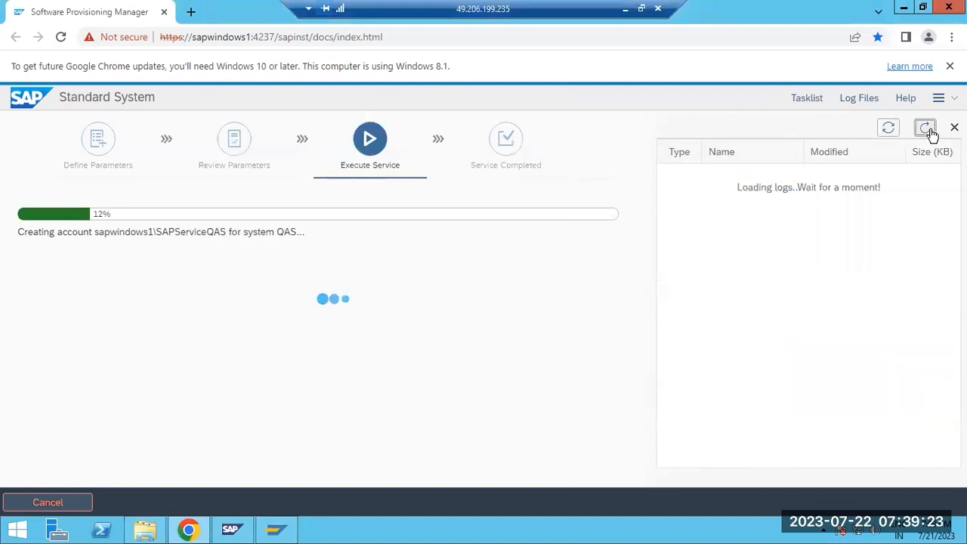
Step: Examine the import's task list, from user creation and database loading through Import ABAP to Service Completed
{"action": "left_click", "coordinate": [807, 99]}
{"action": "scroll", "coordinate": [810, 402], "scroll_direction": "down", "scroll_amount": 6}
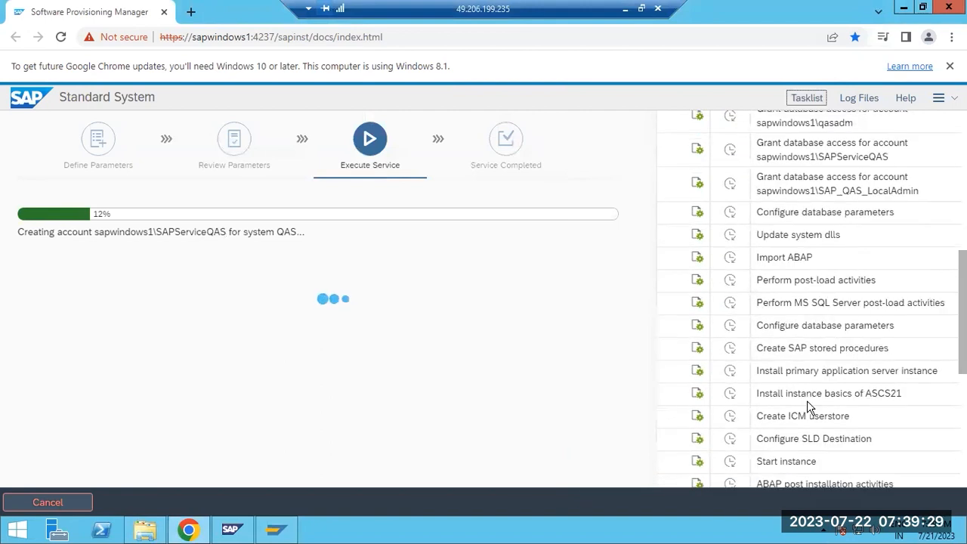
{"action": "scroll", "coordinate": [807, 400], "scroll_direction": "down", "scroll_amount": 5}
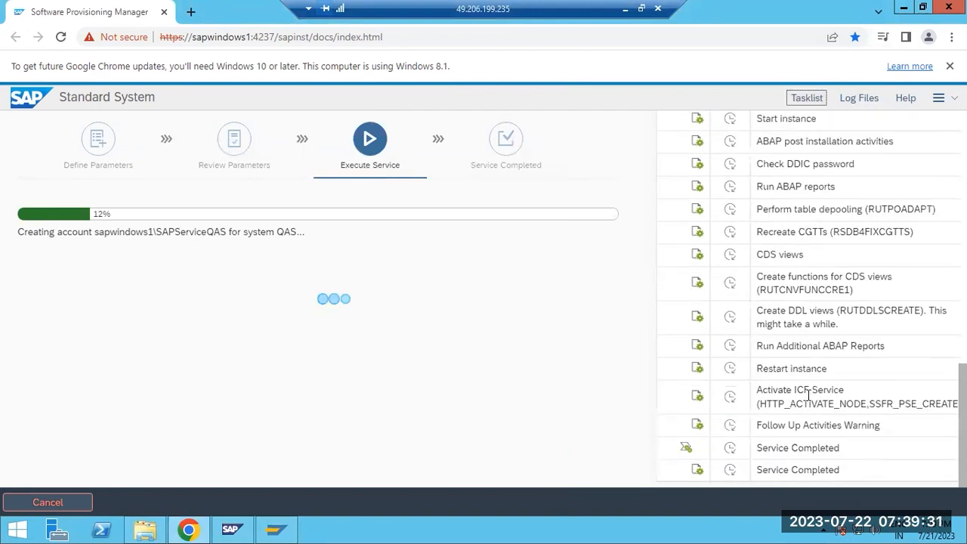
{"action": "scroll", "coordinate": [807, 397], "scroll_direction": "up", "scroll_amount": 8}
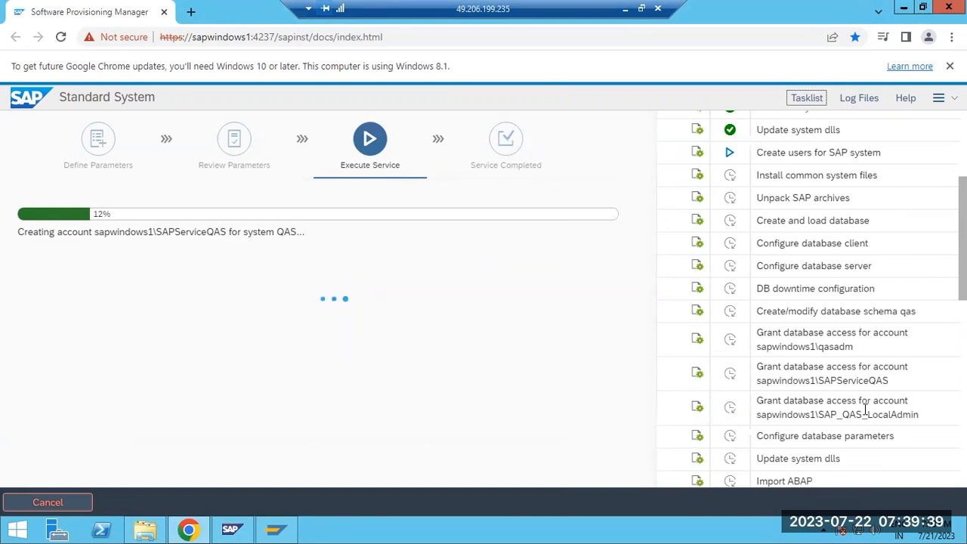
{"action": "scroll", "coordinate": [865, 415], "scroll_direction": "down", "scroll_amount": 3}
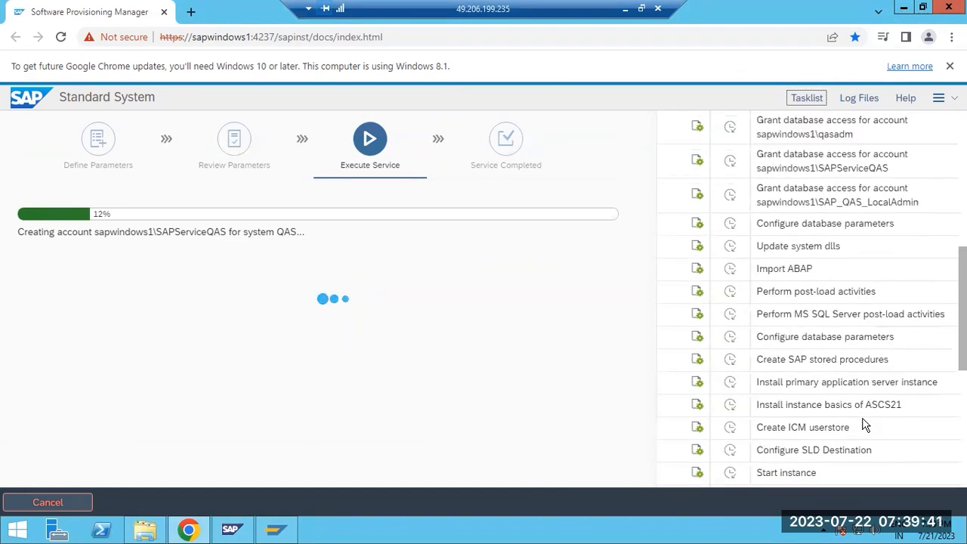
{"action": "left_click_drag", "start_coordinate": [783, 270], "coordinate": [801, 272]}
{"action": "scroll", "coordinate": [817, 363], "scroll_direction": "down", "scroll_amount": 4}
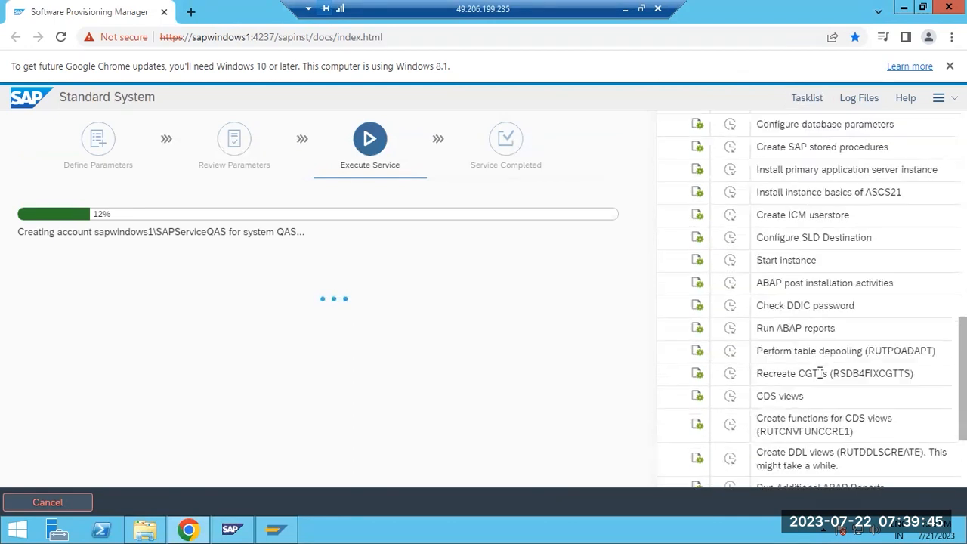
{"action": "scroll", "coordinate": [821, 380], "scroll_direction": "down", "scroll_amount": 1}
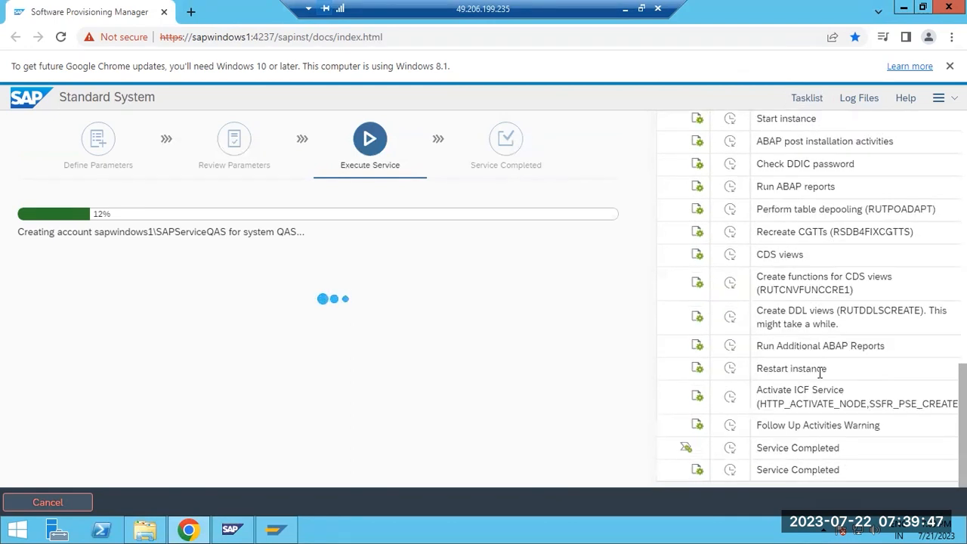
{"action": "scroll", "coordinate": [821, 370], "scroll_direction": "up", "scroll_amount": 5}
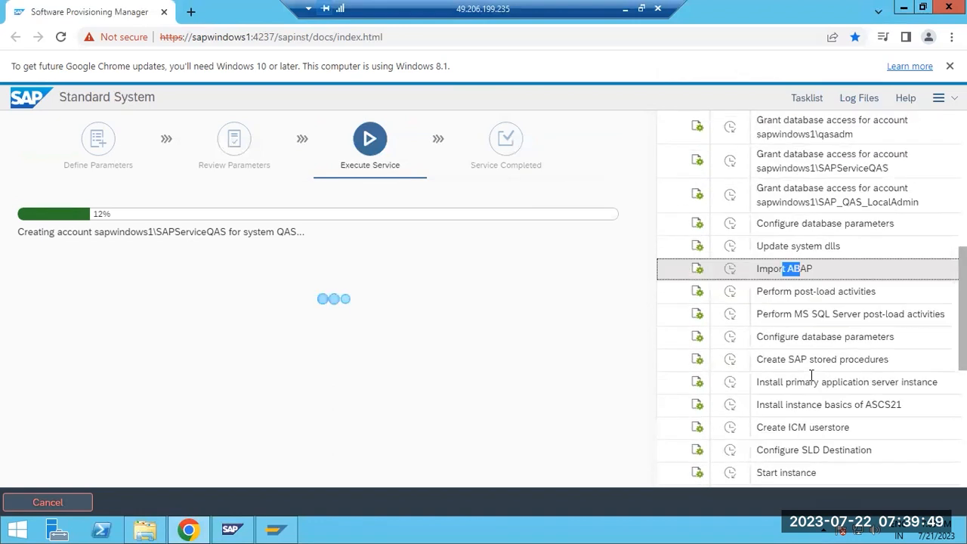
{"action": "scroll", "coordinate": [814, 376], "scroll_direction": "up", "scroll_amount": 2}
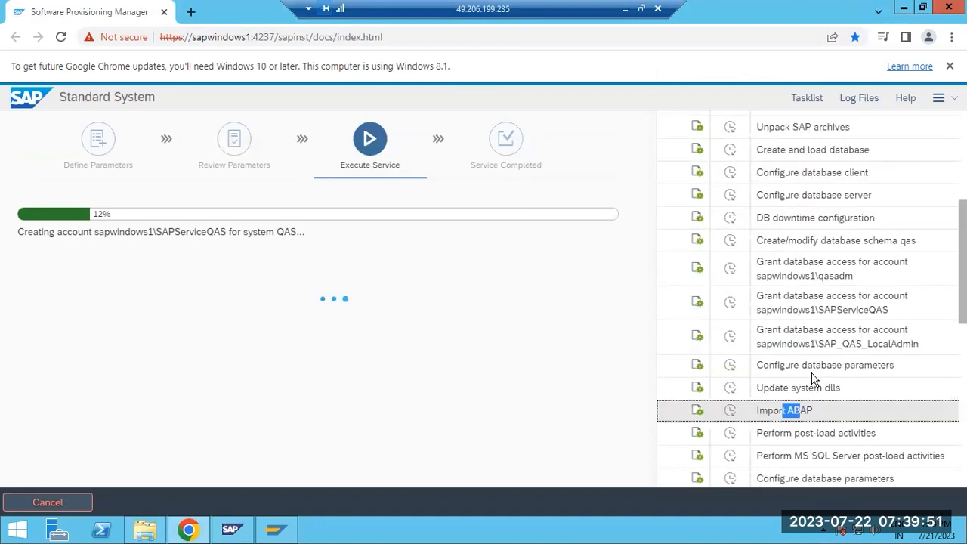
Step: Check the Local Disk (C:) free space under This PC in File Explorer and close the window
{"action": "left_click", "coordinate": [138, 531]}
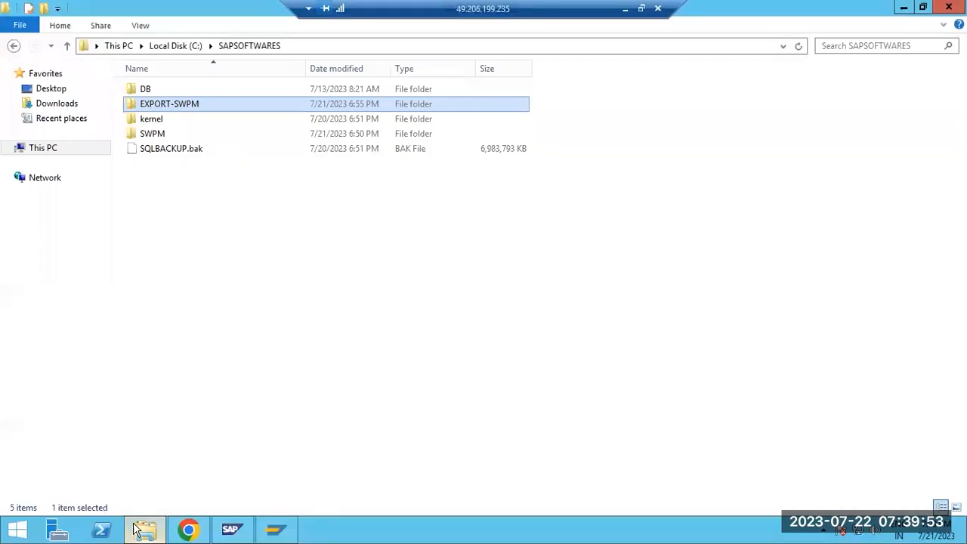
{"action": "left_click", "coordinate": [38, 148]}
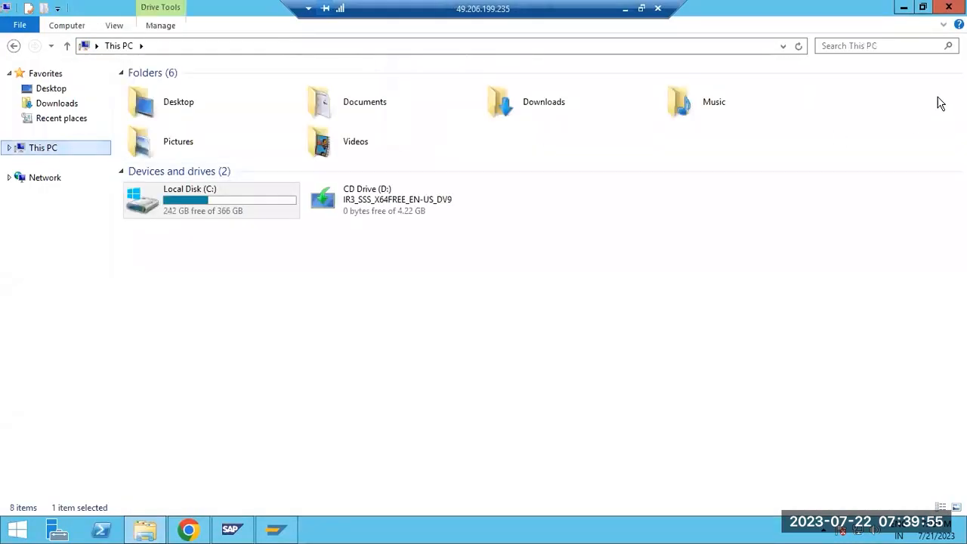
{"action": "left_click", "coordinate": [950, 8]}
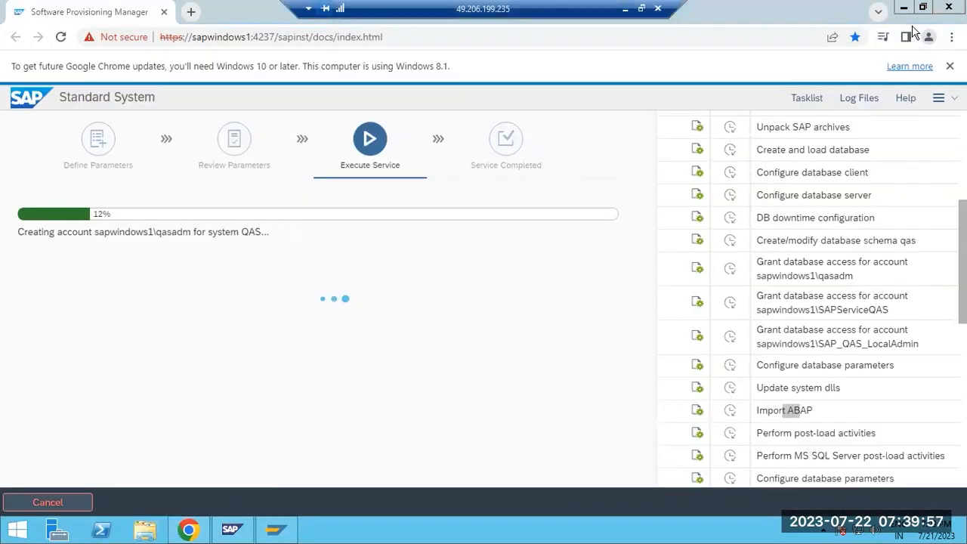
Step: Switch to the newly opened remote session, bring up its UsrLogon.cmd window, and dismiss the command prompt message
{"action": "left_click", "coordinate": [626, 9]}
{"action": "mouse_move", "coordinate": [499, 529]}
{"action": "left_click", "coordinate": [596, 481]}
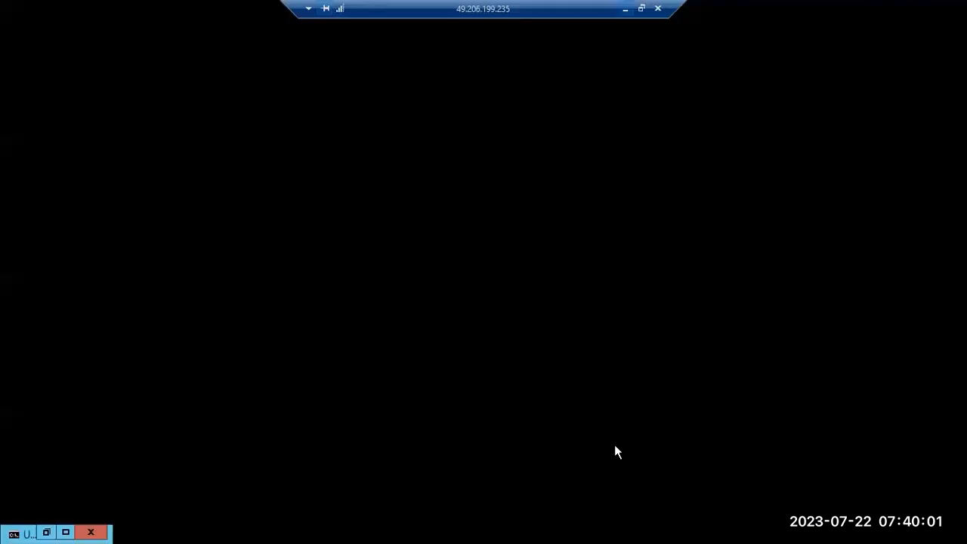
{"action": "left_click", "coordinate": [67, 534]}
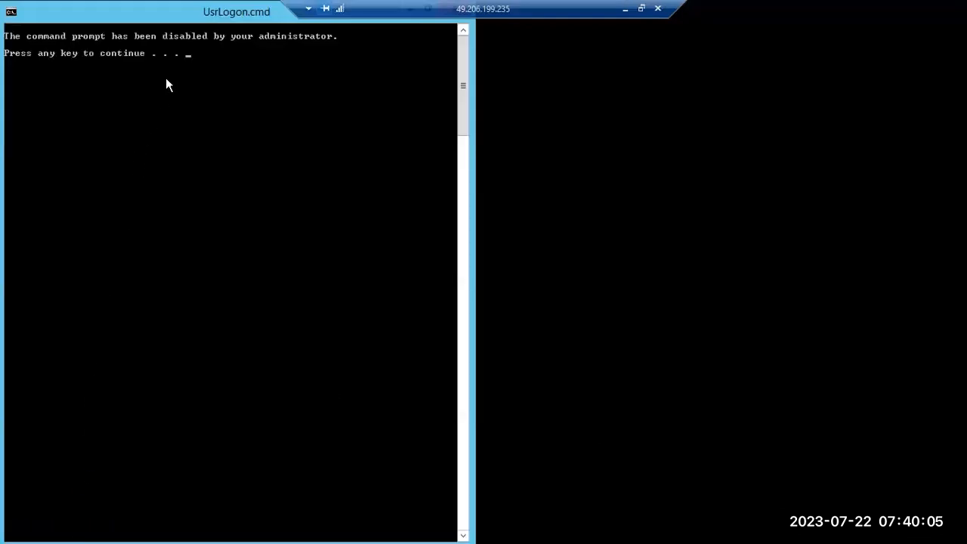
{"action": "left_click_drag", "start_coordinate": [202, 13], "coordinate": [256, 128]}
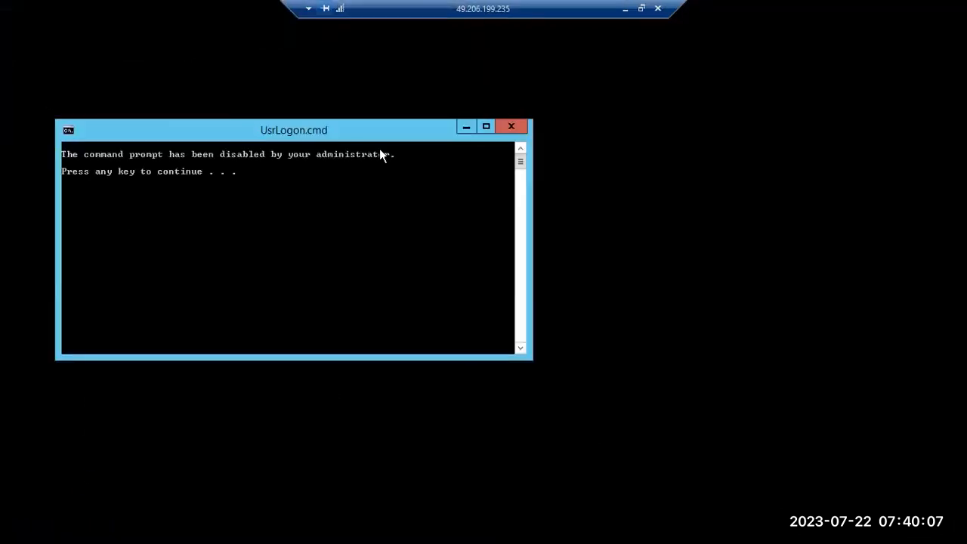
{"action": "key", "text": "Return"}
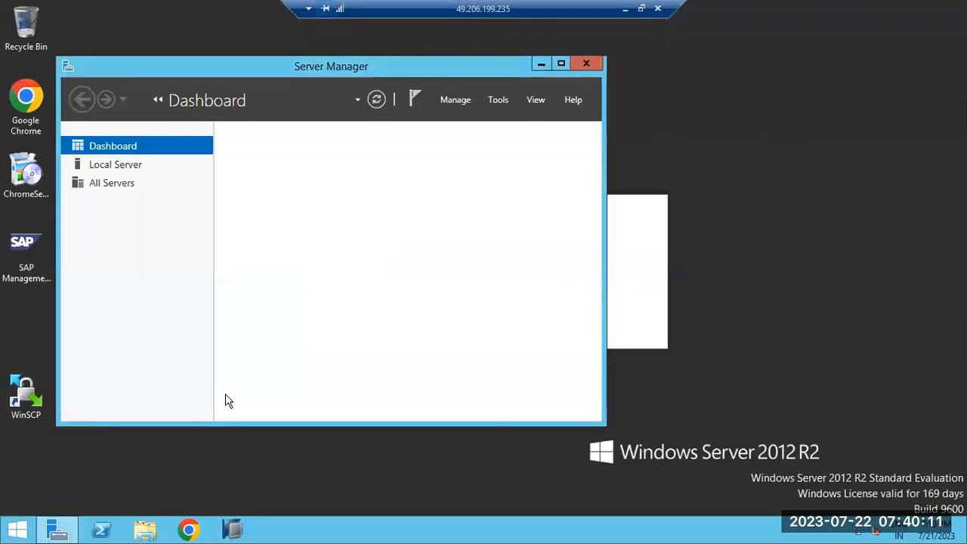
Step: Close Server Manager, refresh the desktop, and launch SAP Management Console
{"action": "left_click", "coordinate": [583, 67]}
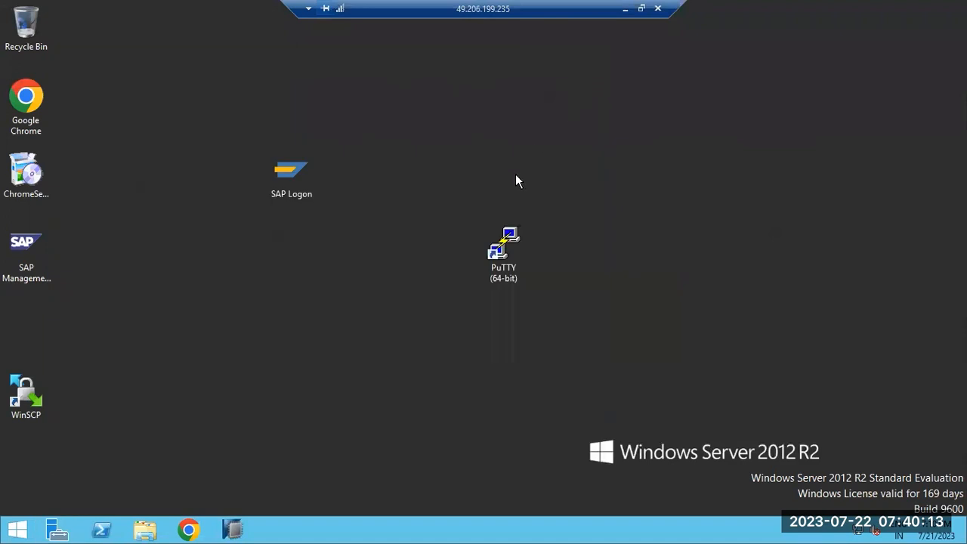
{"action": "right_click", "coordinate": [367, 274]}
{"action": "left_click", "coordinate": [395, 315]}
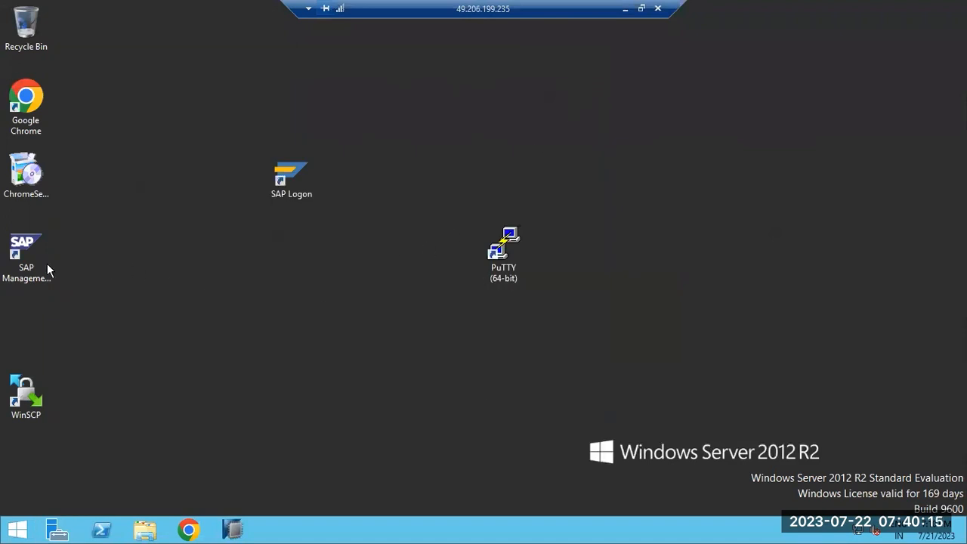
{"action": "left_click", "coordinate": [24, 255]}
{"action": "double_click", "coordinate": [24, 256]}
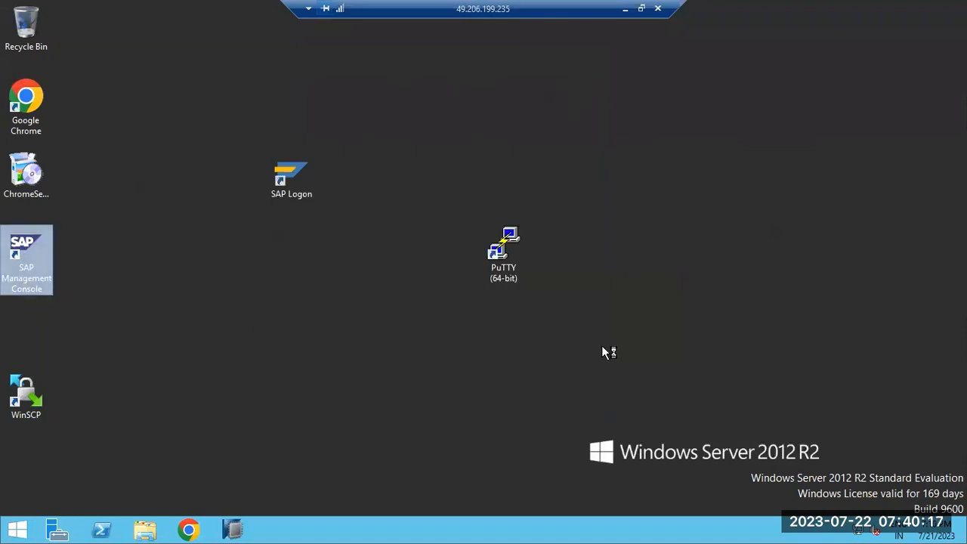
{"action": "left_click", "coordinate": [626, 9]}
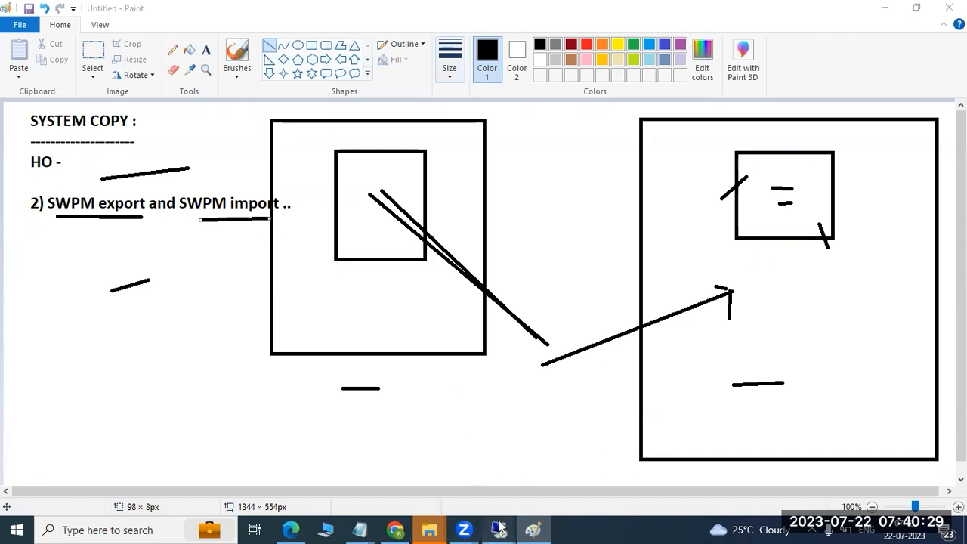
{"action": "mouse_move", "coordinate": [498, 530]}
{"action": "left_click", "coordinate": [630, 453]}
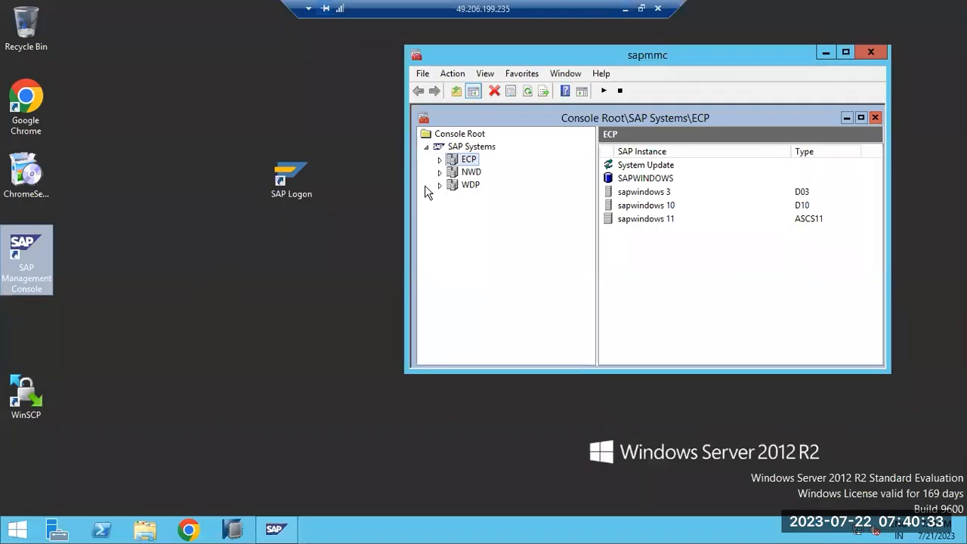
Step: Expand the NWD and ECP systems and start ECP with a 300-second timeout, authenticating with the OS account password
{"action": "left_click", "coordinate": [440, 172]}
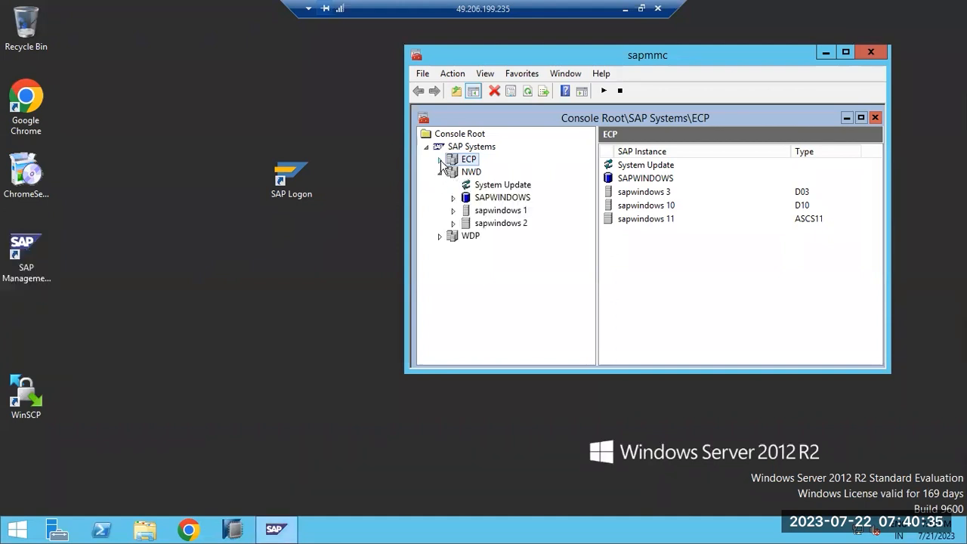
{"action": "left_click", "coordinate": [439, 159]}
{"action": "right_click", "coordinate": [472, 158]}
{"action": "left_click", "coordinate": [510, 166]}
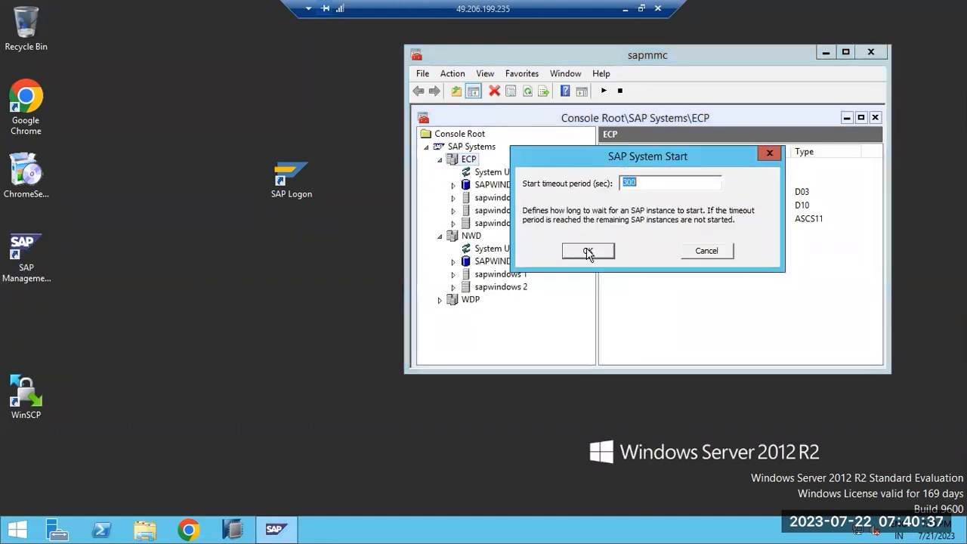
{"action": "left_click", "coordinate": [588, 250]}
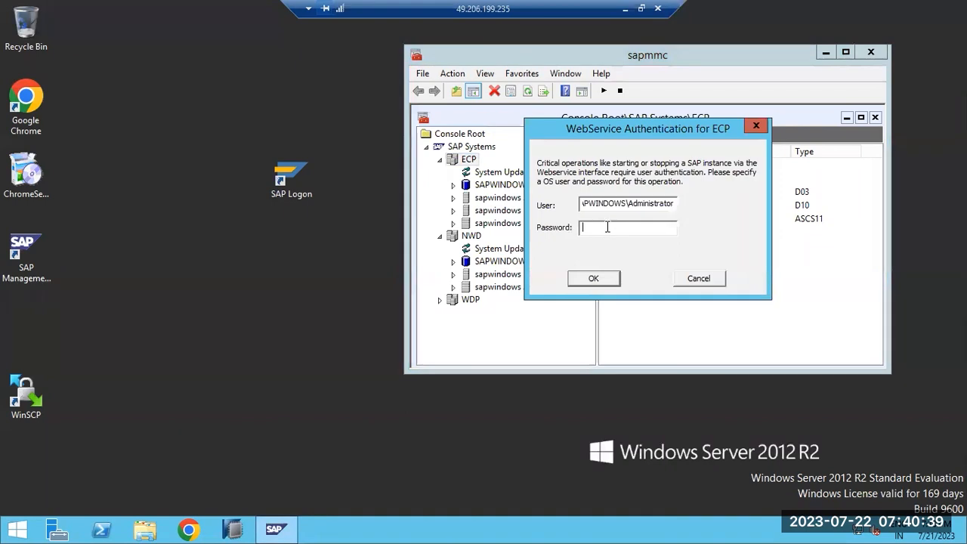
{"action": "type", "text": "**"}
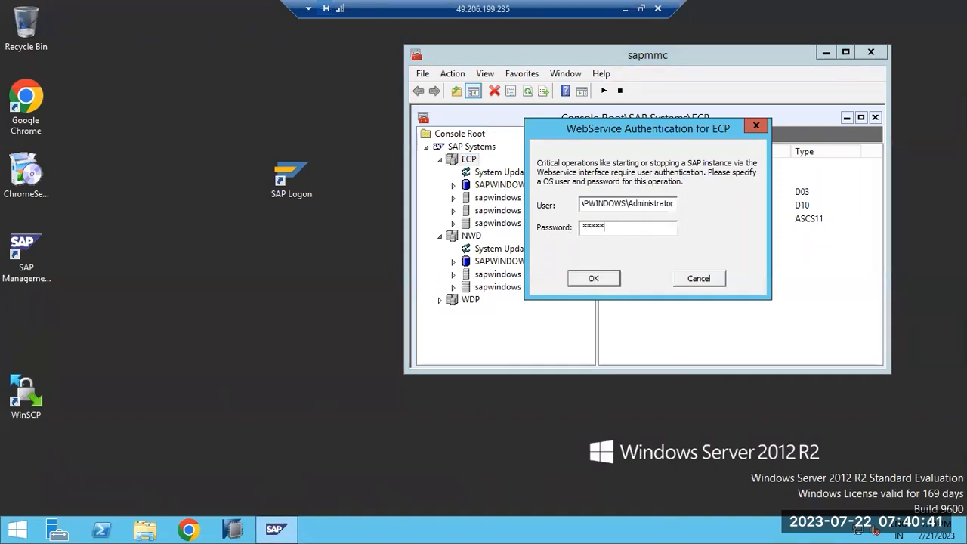
{"action": "key", "text": "Return"}
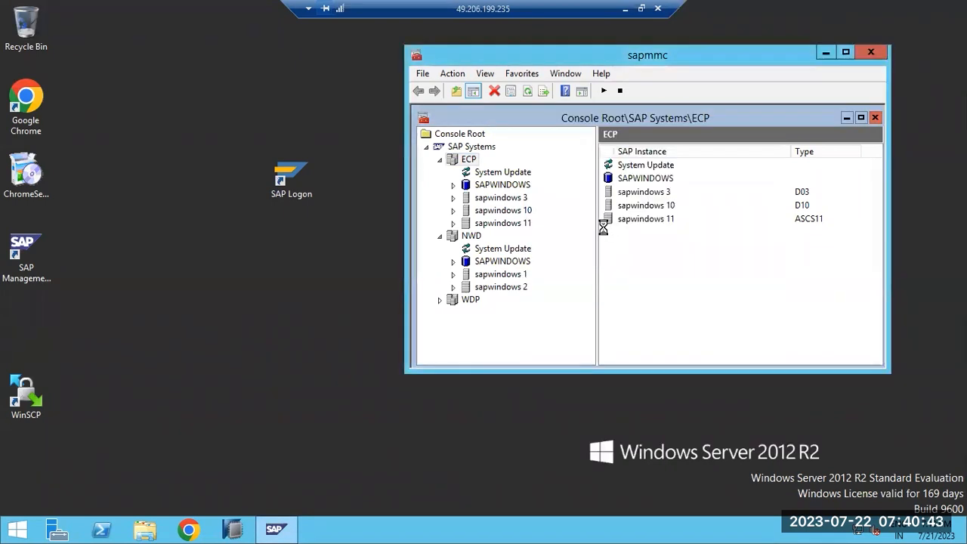
Step: Start the NWD system with a start timeout period of 300 seconds
{"action": "right_click", "coordinate": [462, 236]}
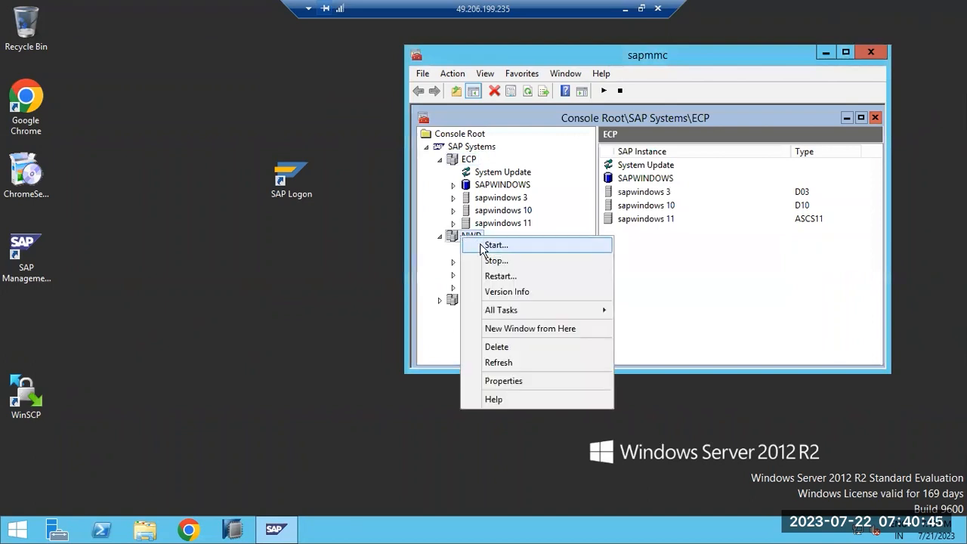
{"action": "left_click", "coordinate": [480, 247]}
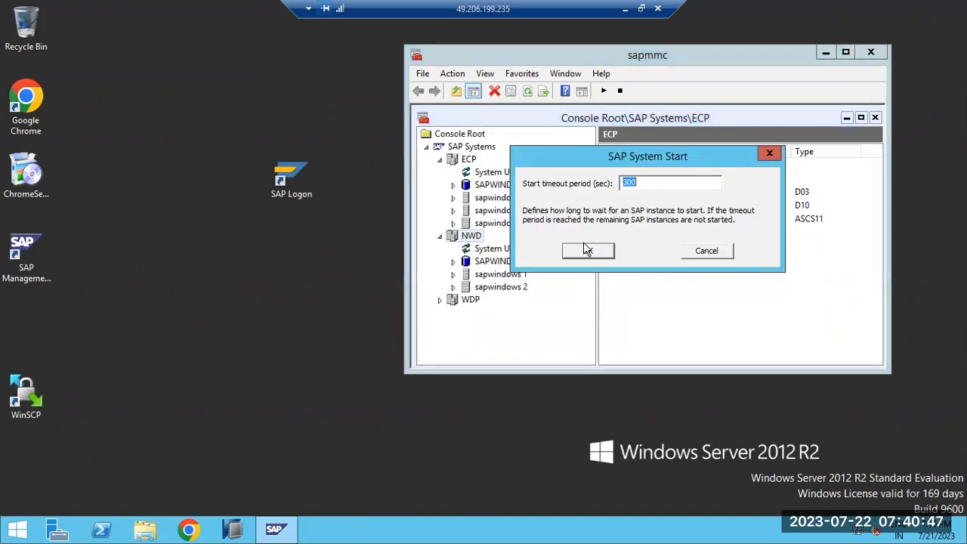
{"action": "left_click", "coordinate": [588, 251]}
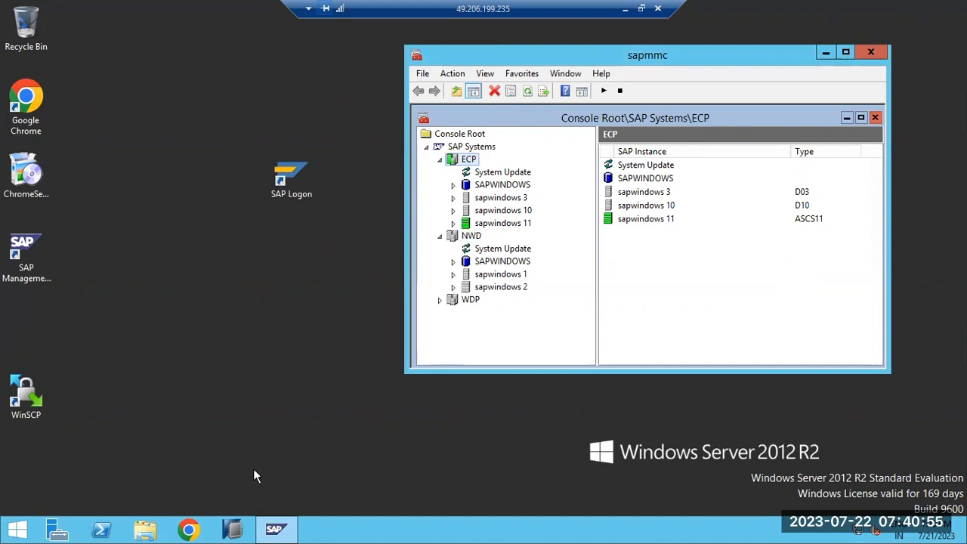
Step: Open File Explorer and check the contents of the SWPM folder on the SAP (E:) drive
{"action": "left_click", "coordinate": [145, 529]}
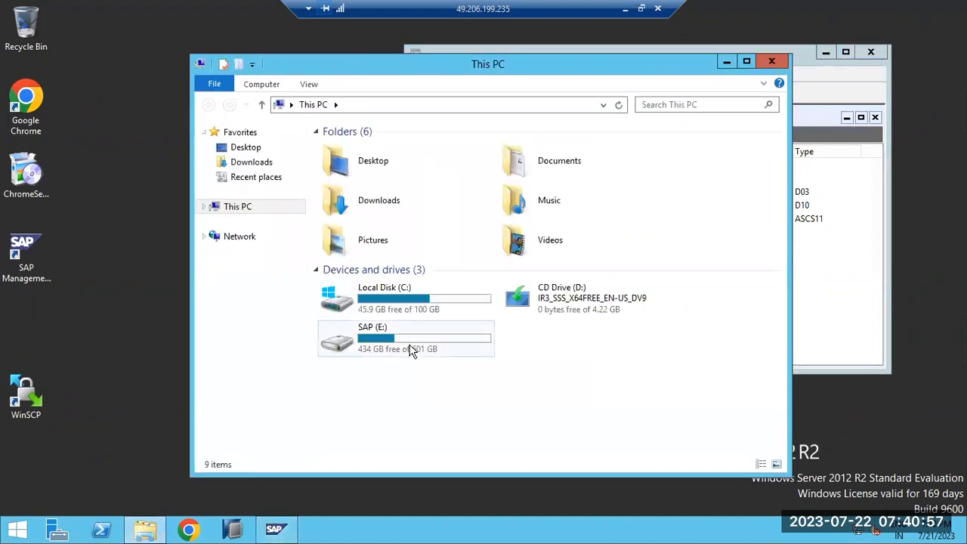
{"action": "double_click", "coordinate": [411, 349]}
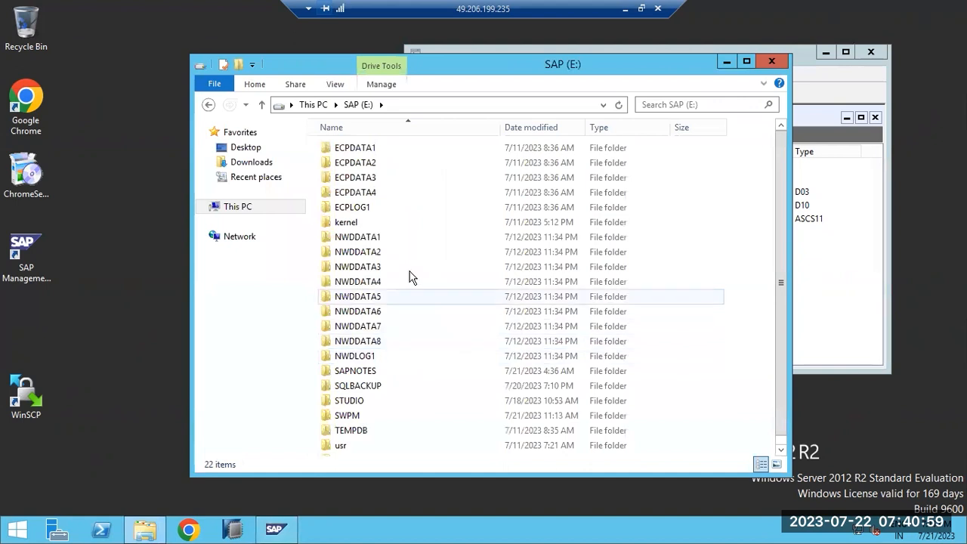
{"action": "scroll", "coordinate": [414, 268], "scroll_direction": "down", "scroll_amount": 1}
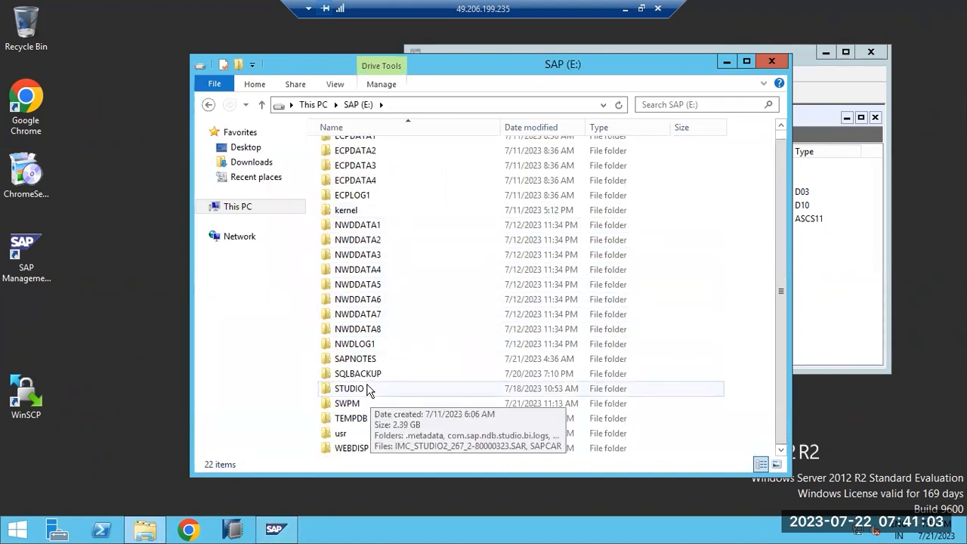
{"action": "left_click", "coordinate": [349, 406]}
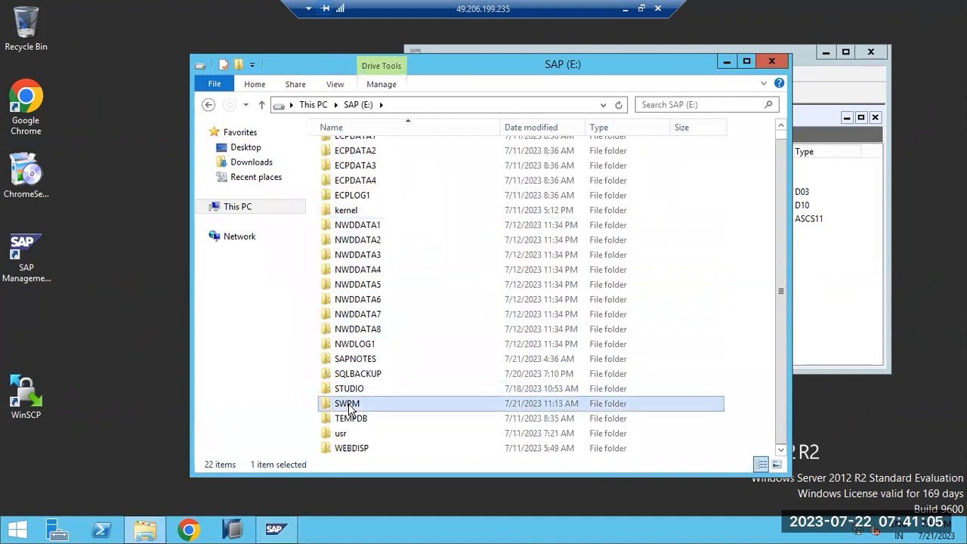
{"action": "key", "text": "Return"}
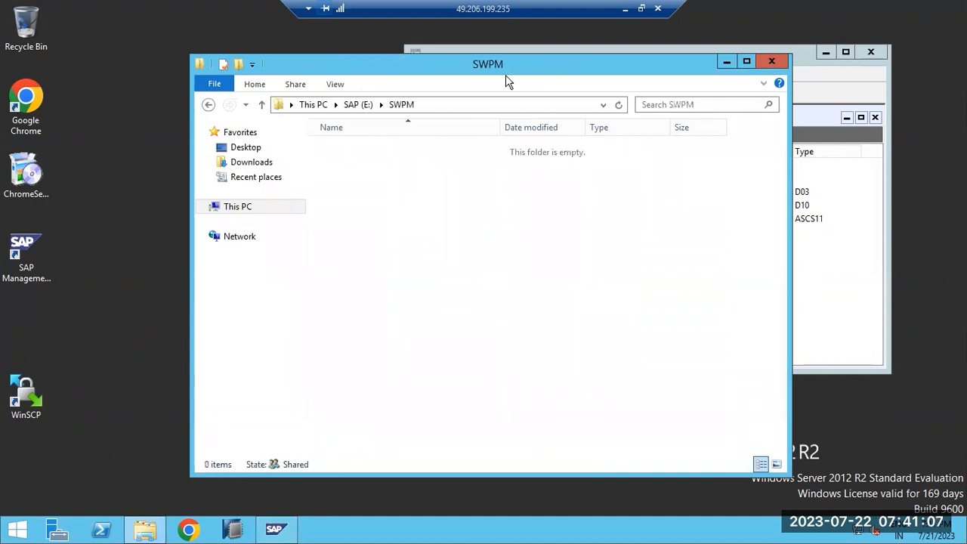
Step: Switch back to the remote session running Software Provisioning Manager and check the import task statuses from the start of the list
{"action": "left_click", "coordinate": [625, 8]}
{"action": "mouse_move", "coordinate": [499, 530]}
{"action": "left_click", "coordinate": [437, 491]}
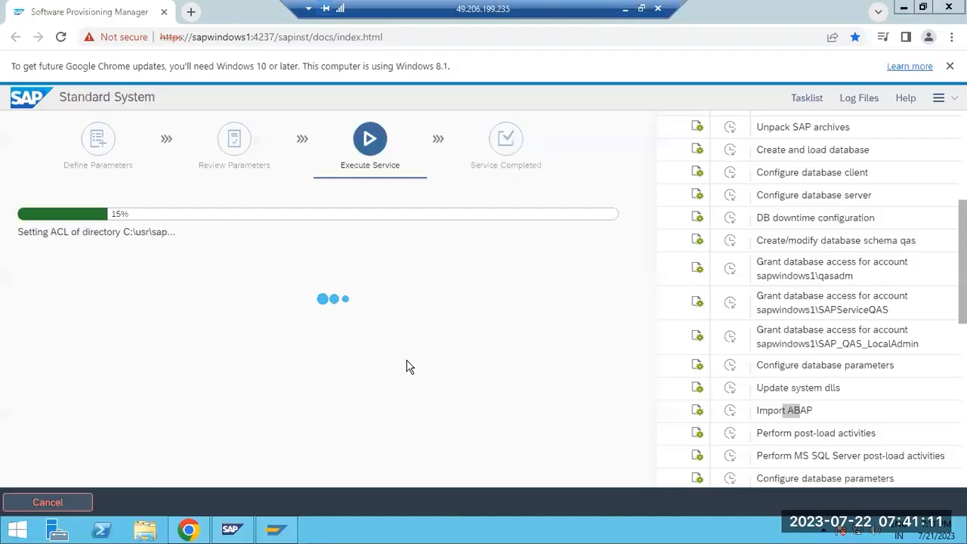
{"action": "left_click_drag", "start_coordinate": [963, 249], "coordinate": [963, 151]}
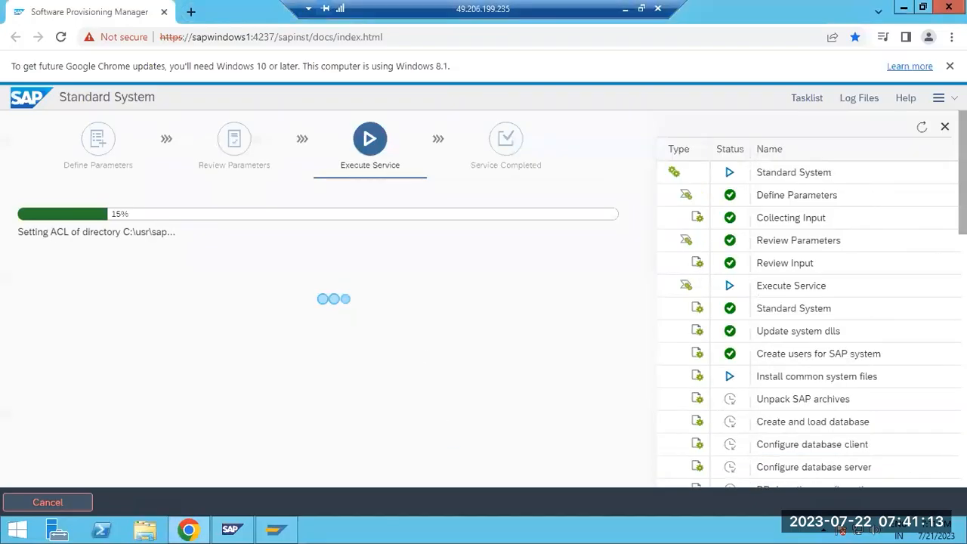